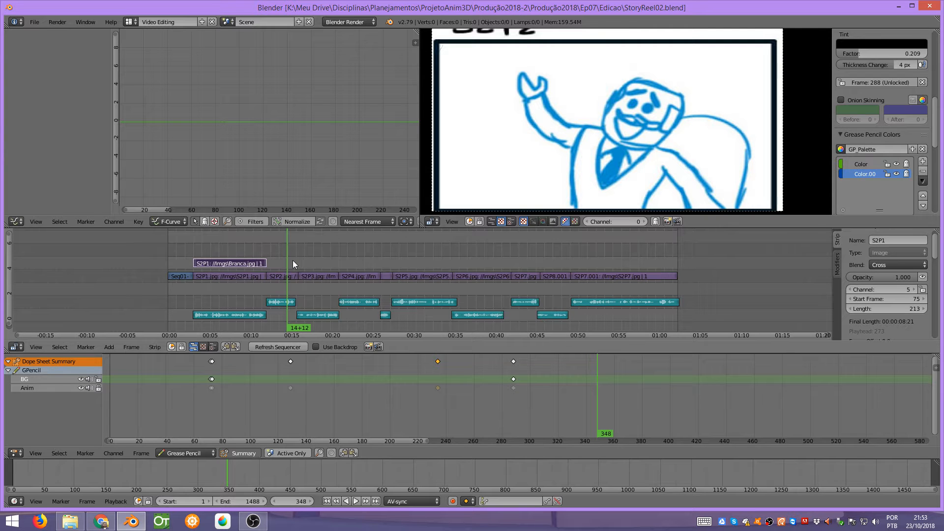
Switch to File Explorer and look over the storyboard images S2P1 to S2P8 in the Imgs folder.
key(alt+a)
key(Escape)
click(70, 522)
double_click(475, 155)
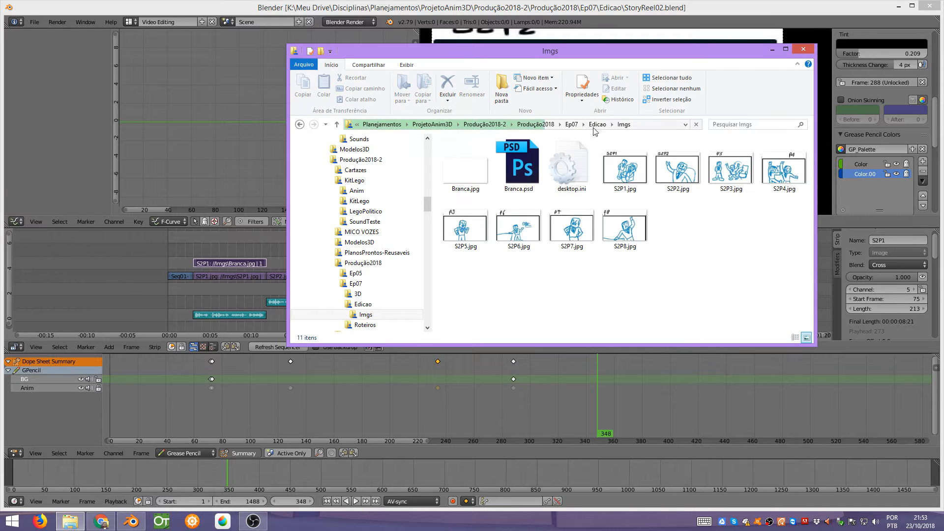
click(623, 167)
click(730, 170)
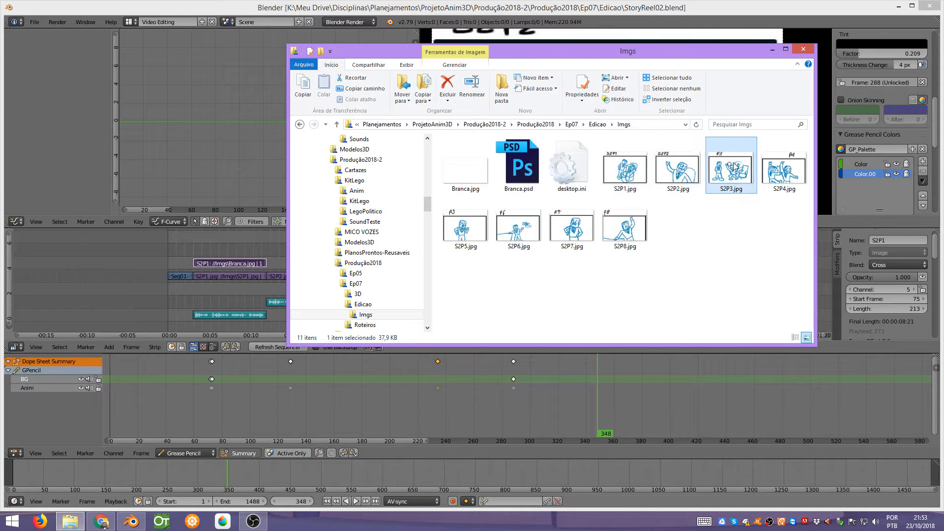
click(640, 4)
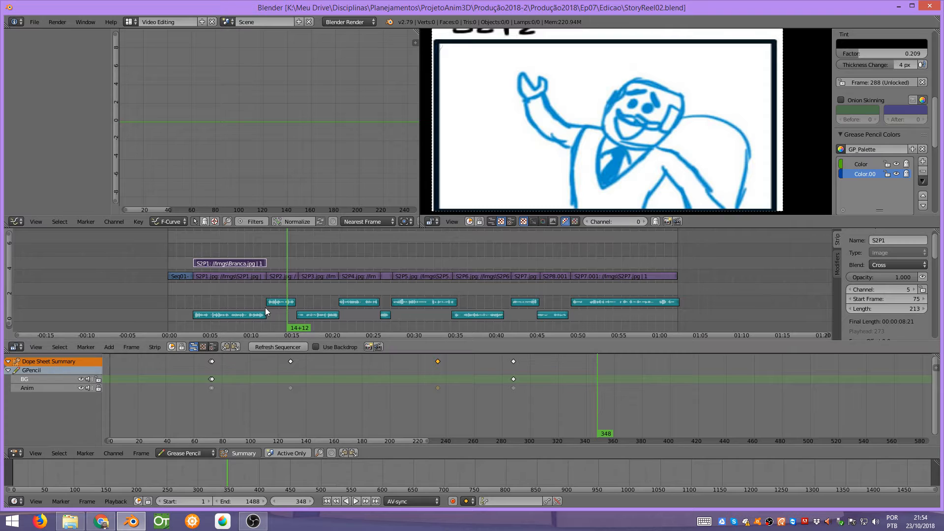
Move the playhead to frame 302 at the start of the S2P2 strip and play the story reel from there.
click(277, 258)
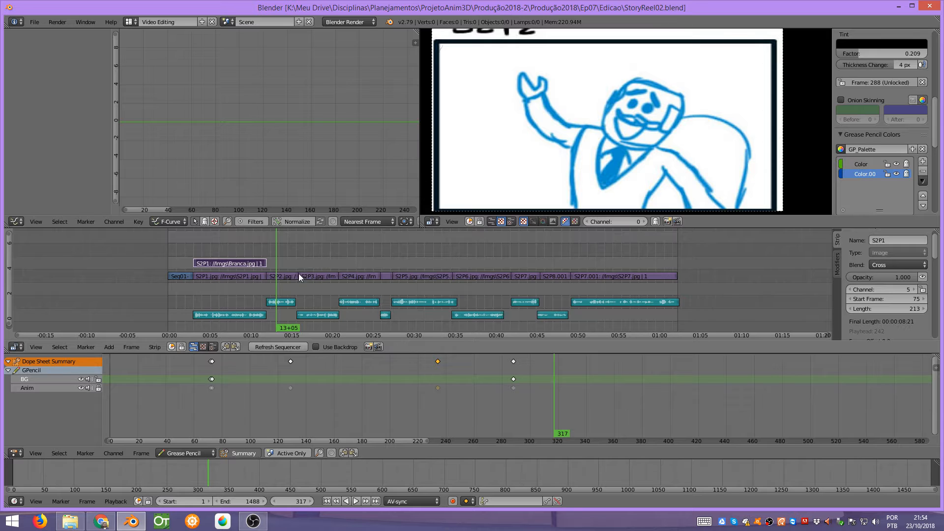
click(272, 256)
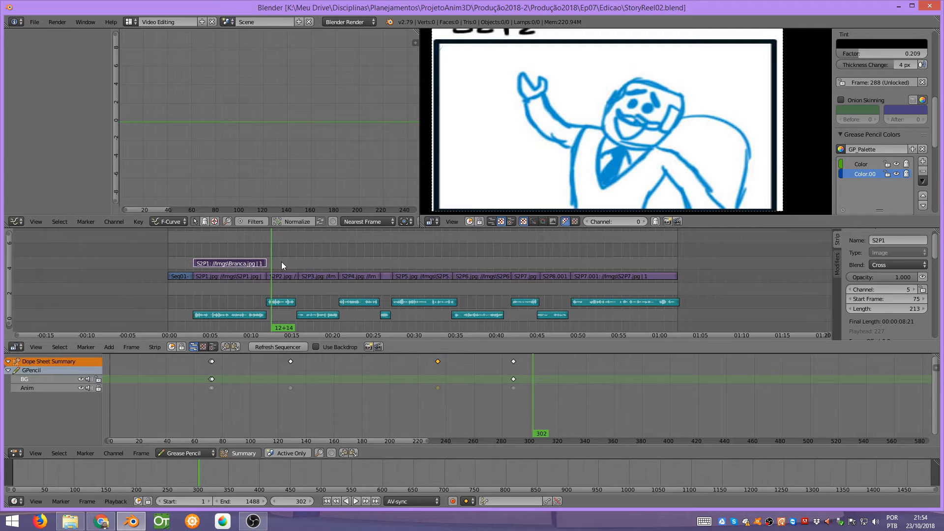
key(alt+a)
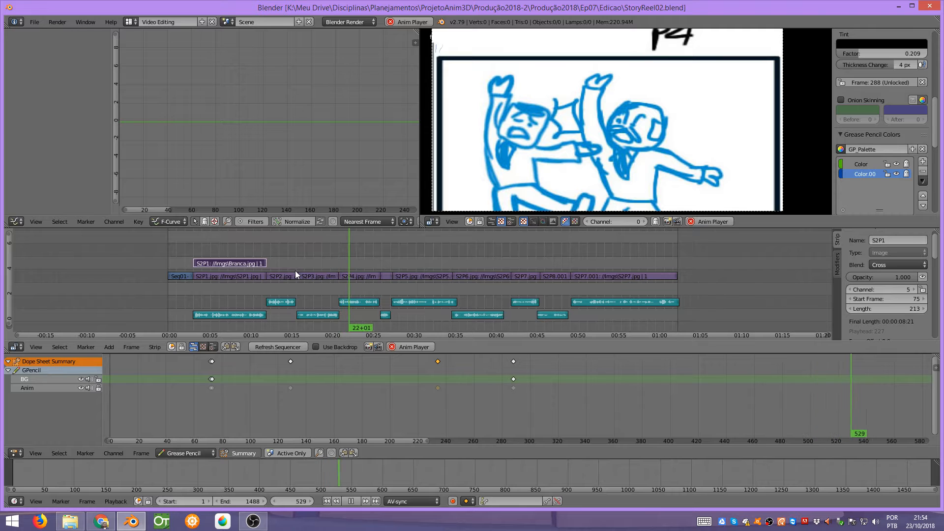
key(Escape)
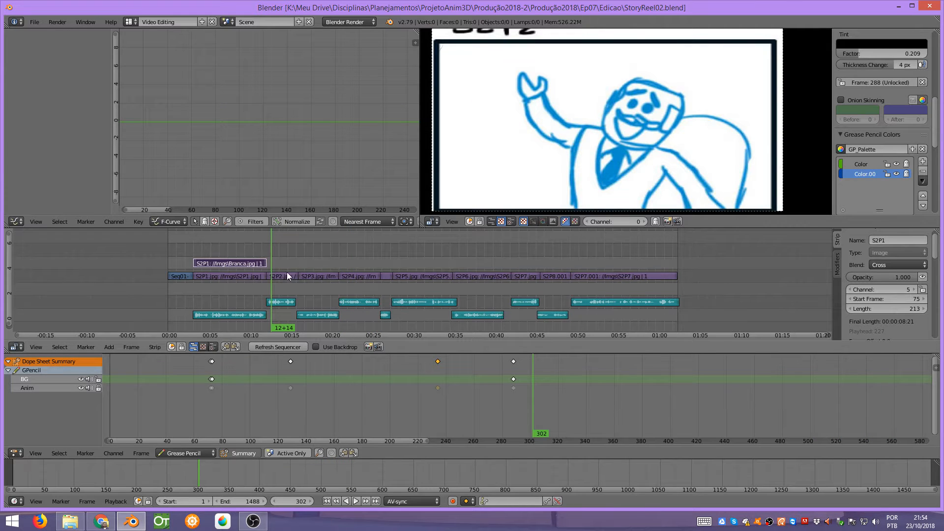
Scrub and play through the remaining storyboard strips up to S2P7, and return to frame 293 at the start of S2P2.
drag(275, 257, 311, 265)
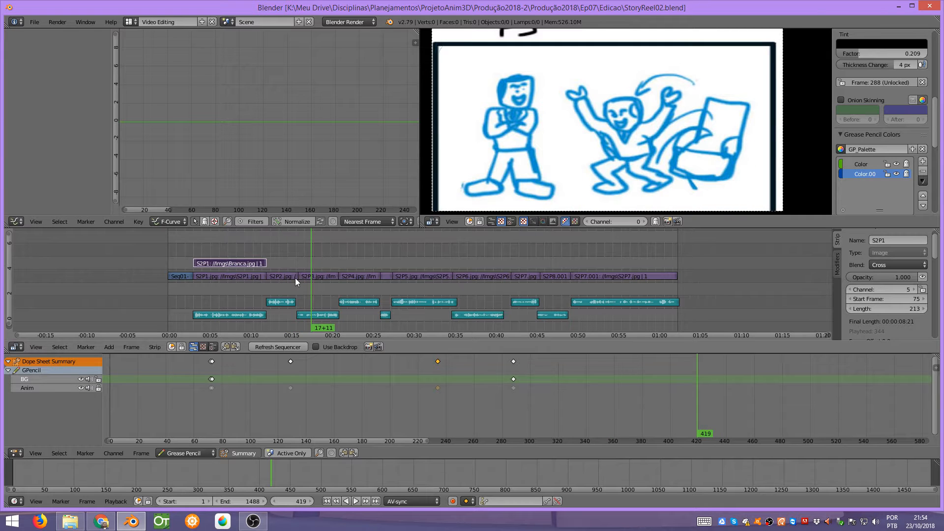
click(290, 256)
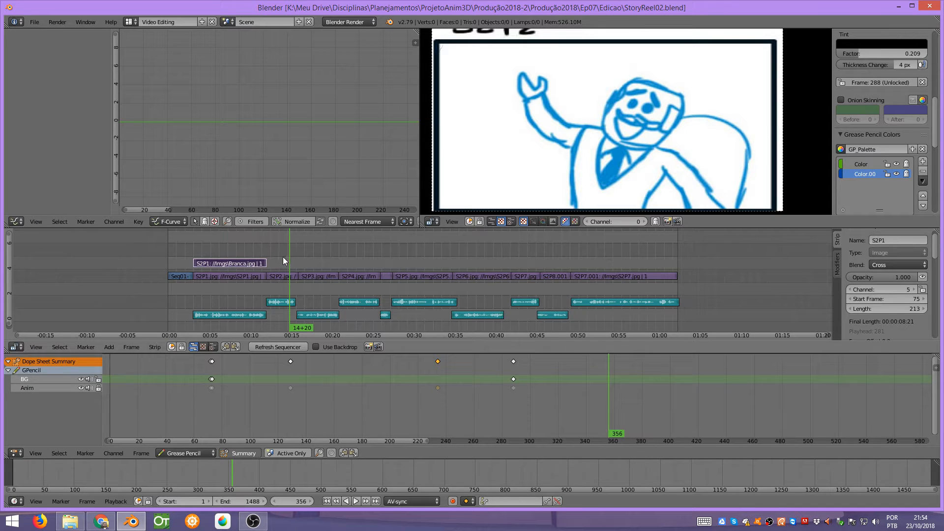
click(288, 259)
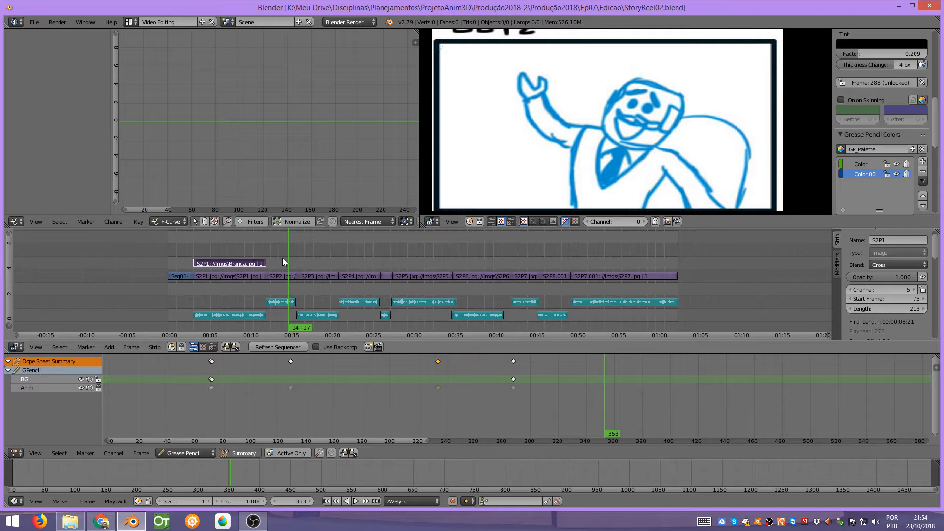
key(alt+a)
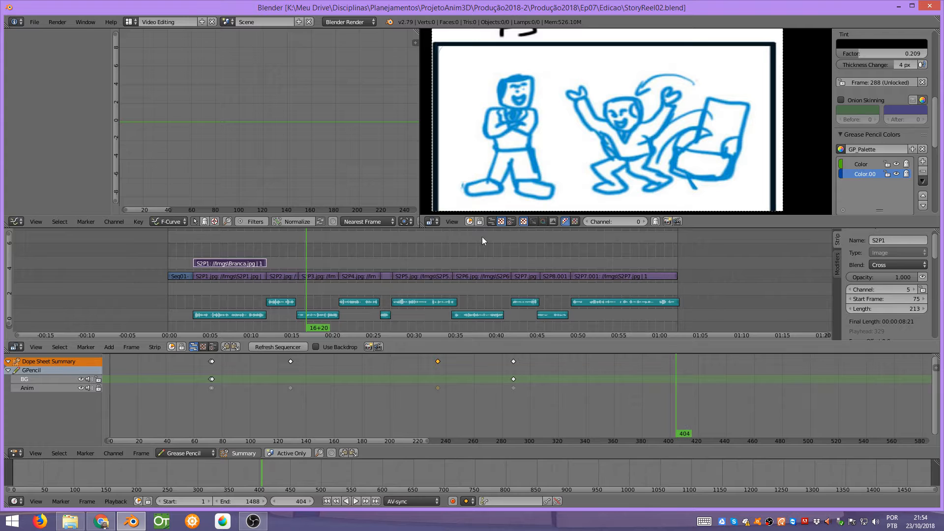
click(479, 258)
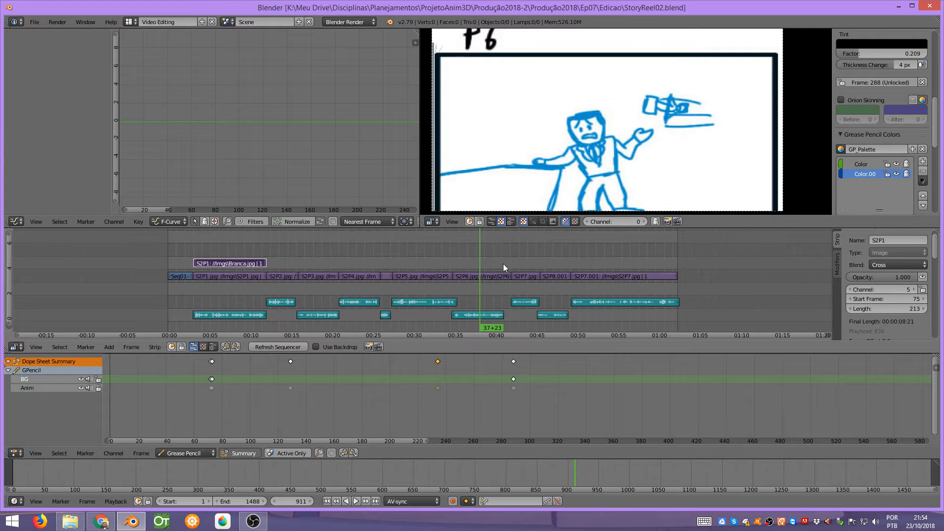
mouse_move(485, 261)
mouse_down()
mouse_move(466, 268)
mouse_move(484, 273)
mouse_move(524, 258)
mouse_up()
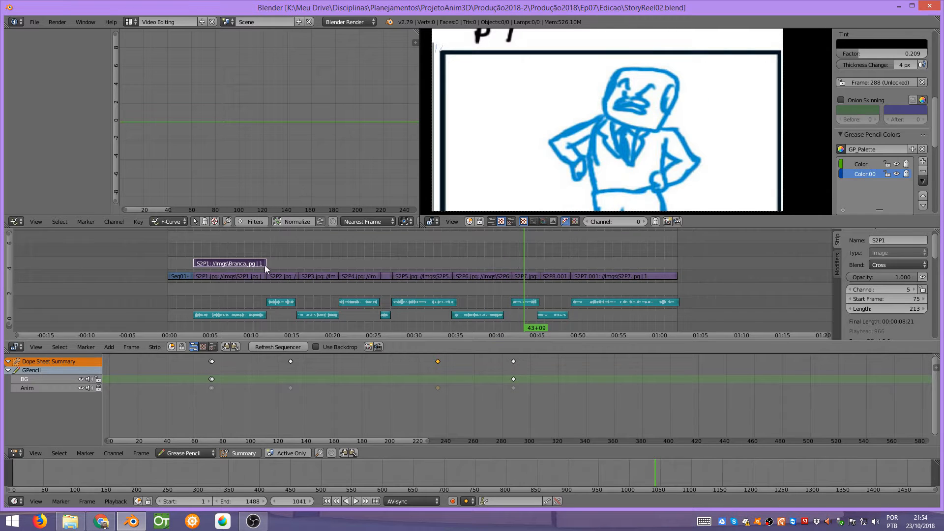
click(281, 266)
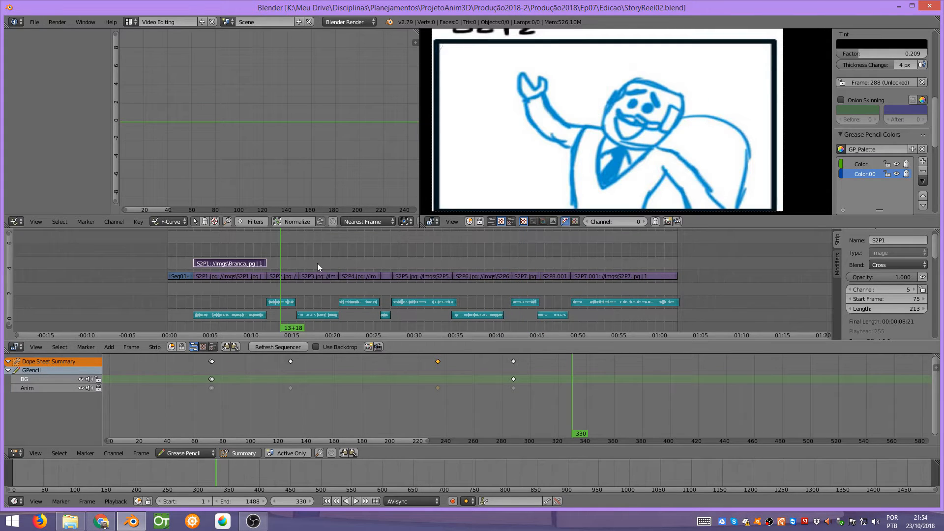
click(268, 253)
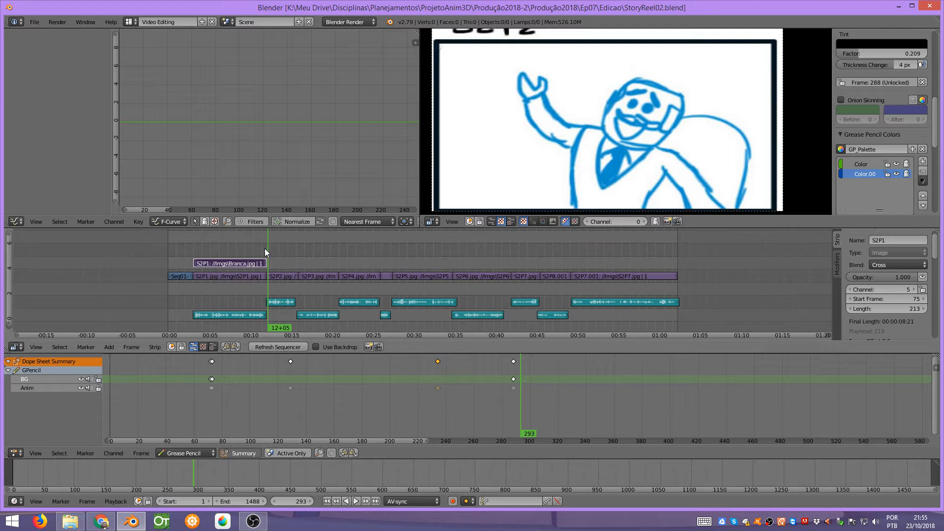
Play the grease pencil drawings over the S2P1 Branca.jpg strip from frame 79, and scrub through its poses to frame 139.
click(196, 256)
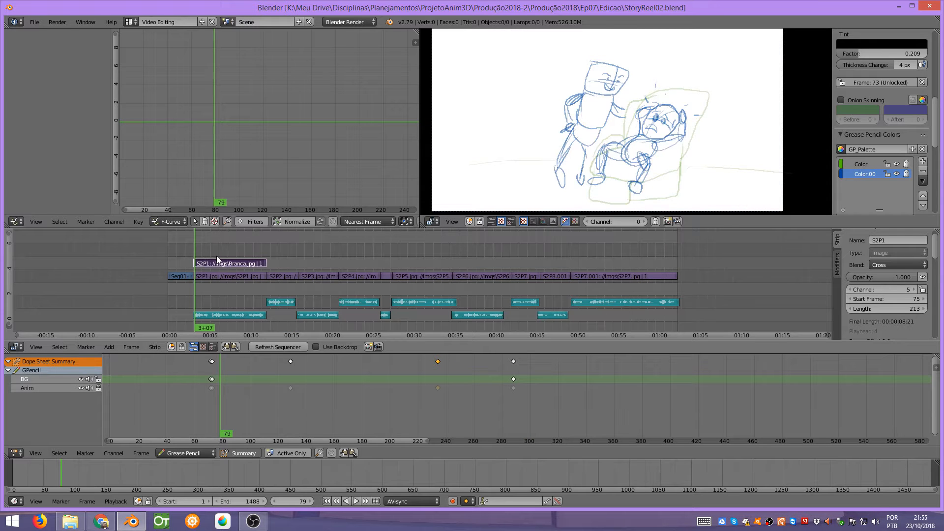
key(alt+a)
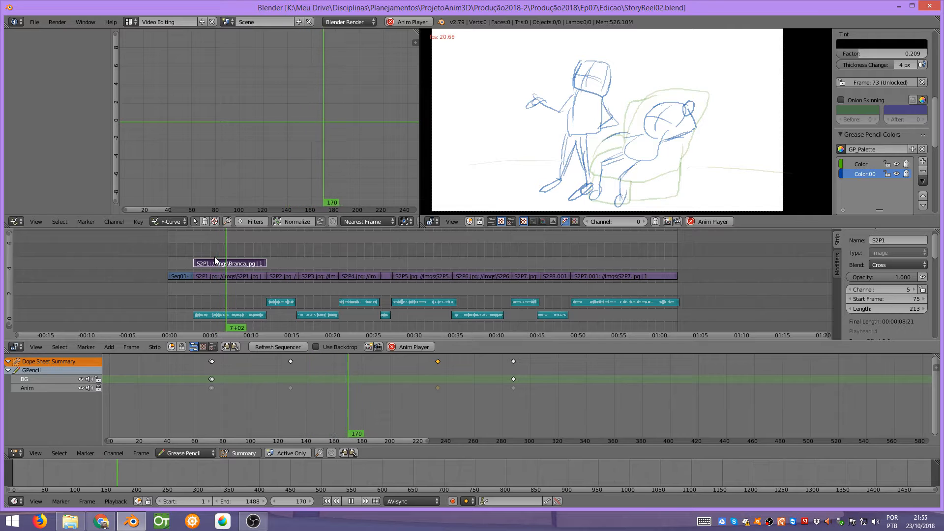
key(Escape)
drag(203, 255, 226, 253)
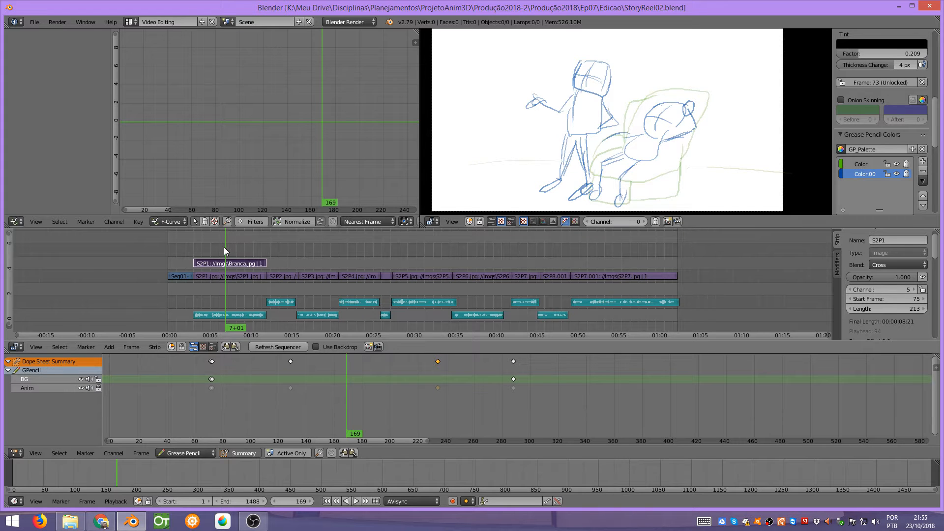
drag(223, 247, 221, 251)
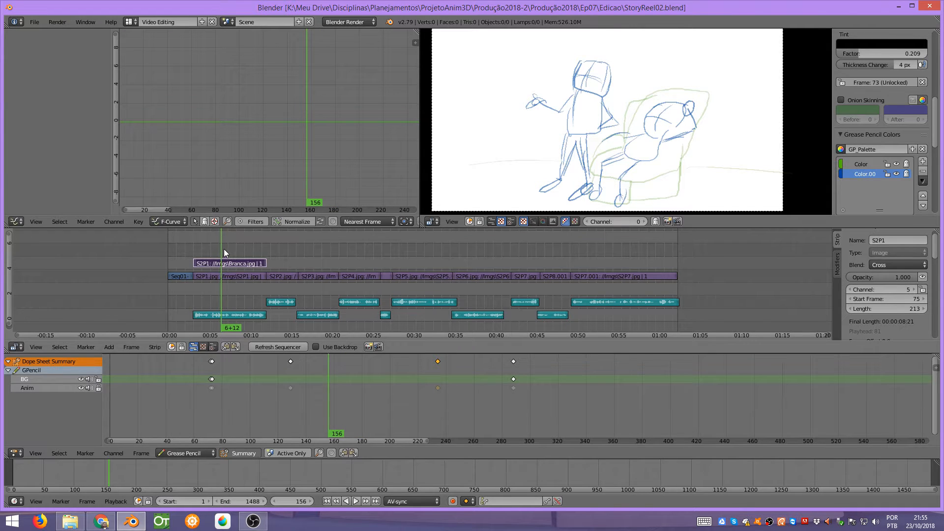
drag(221, 250, 216, 249)
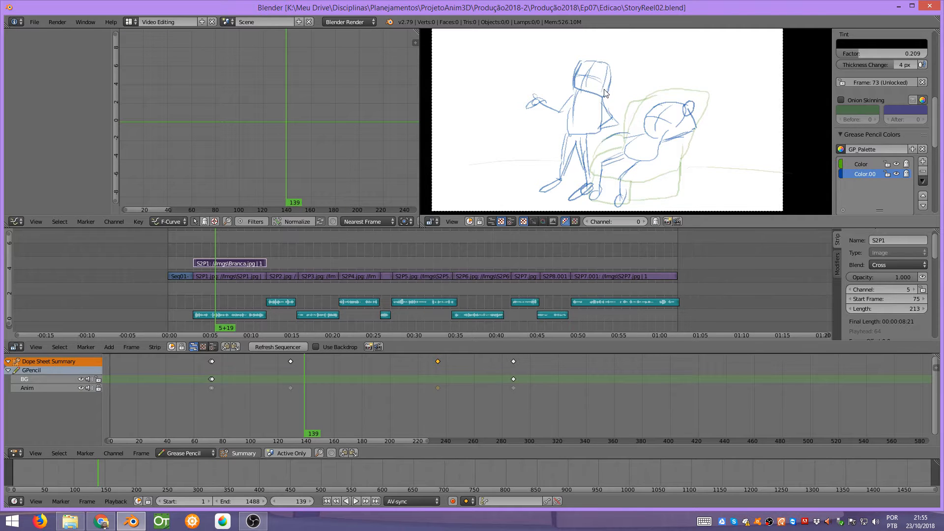
Move the playhead to frame 286 at the end of the Branca.jpg strip and save over StoryReel02.blend.
middle_drag(607, 93, 604, 96)
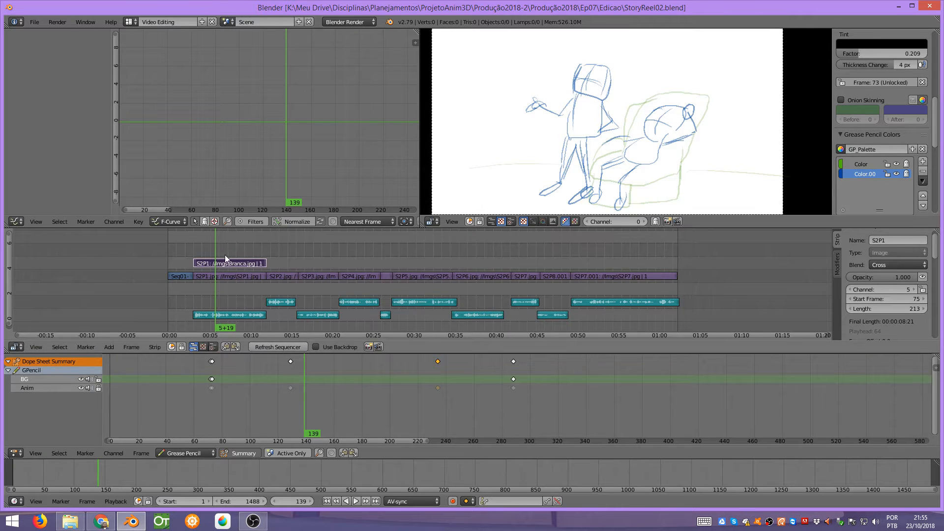
drag(246, 245, 271, 246)
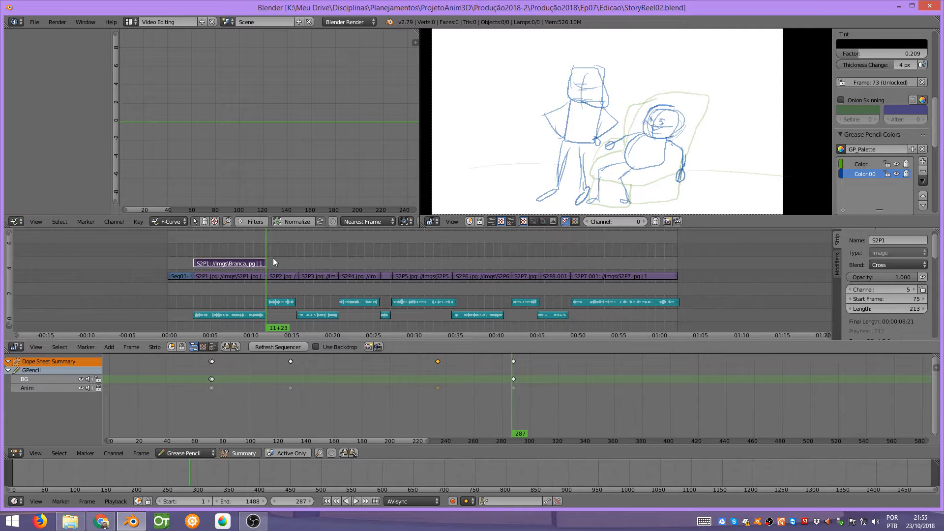
drag(267, 249, 266, 252)
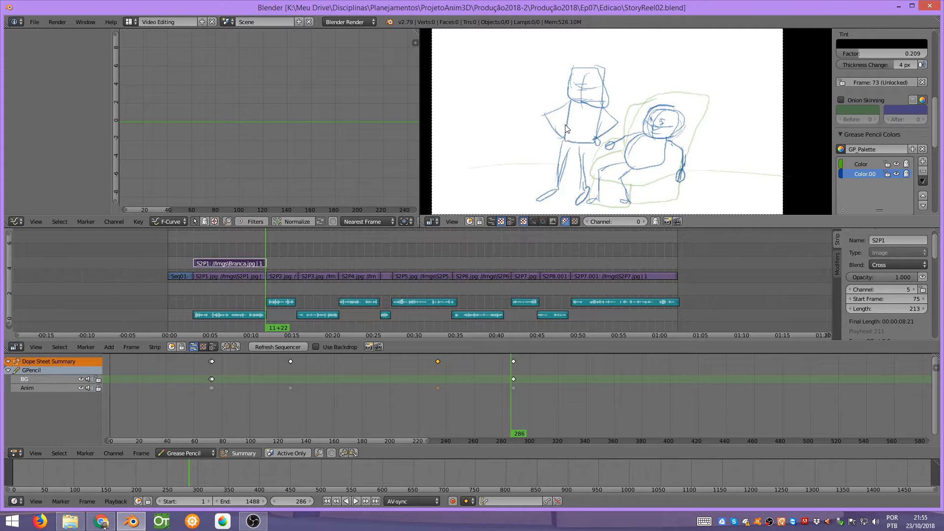
scroll(572, 124, down, 1)
scroll(572, 124, down, 1)
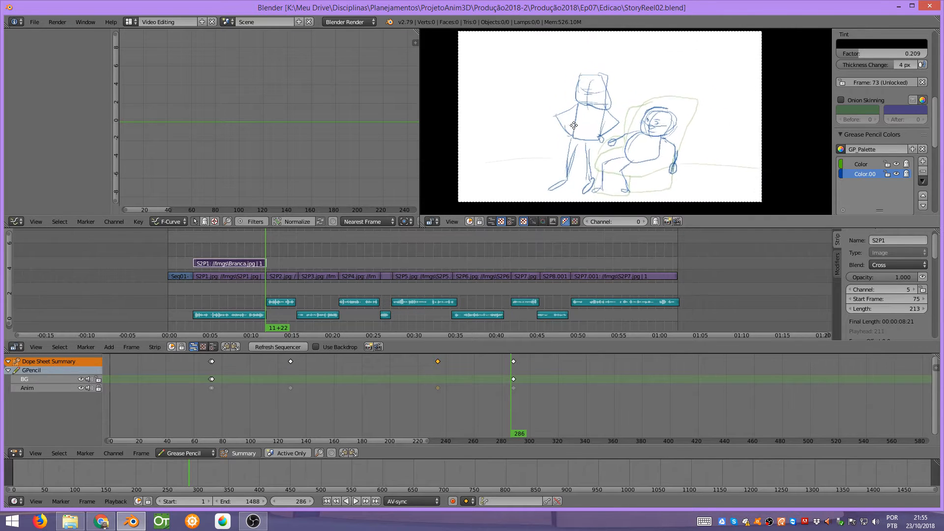
key(ctrl+s)
click(558, 80)
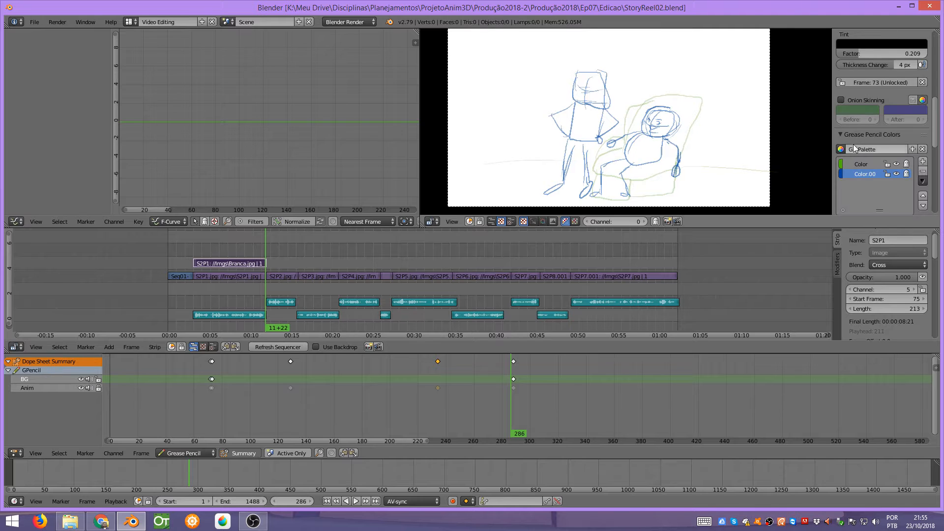
Examine the preview's grease pencil layer, onion skinning and palette settings.
scroll(853, 113, down, 5)
middle_drag(851, 34, 851, 19)
mouse_move(905, 208)
middle_down()
mouse_move(895, 90)
mouse_move(892, 197)
middle_up()
scroll(890, 196, up, 8)
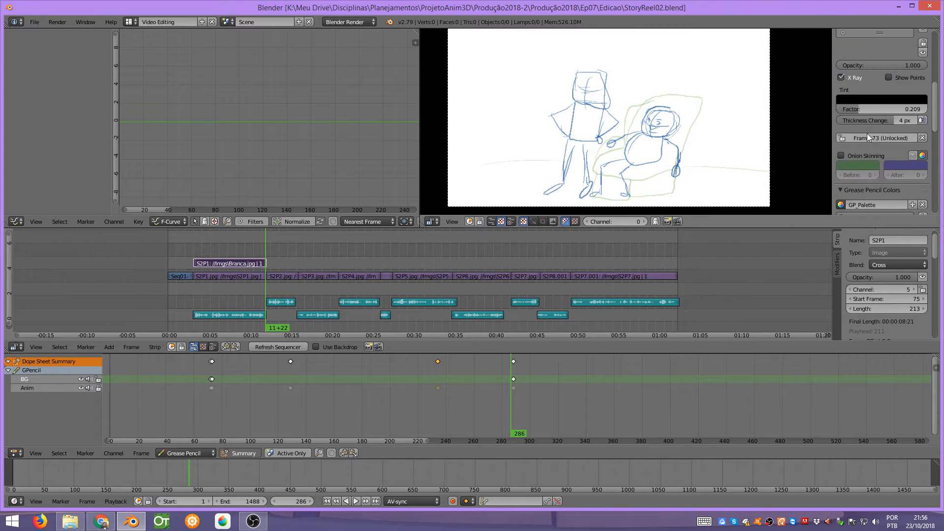
scroll(858, 123, up, 9)
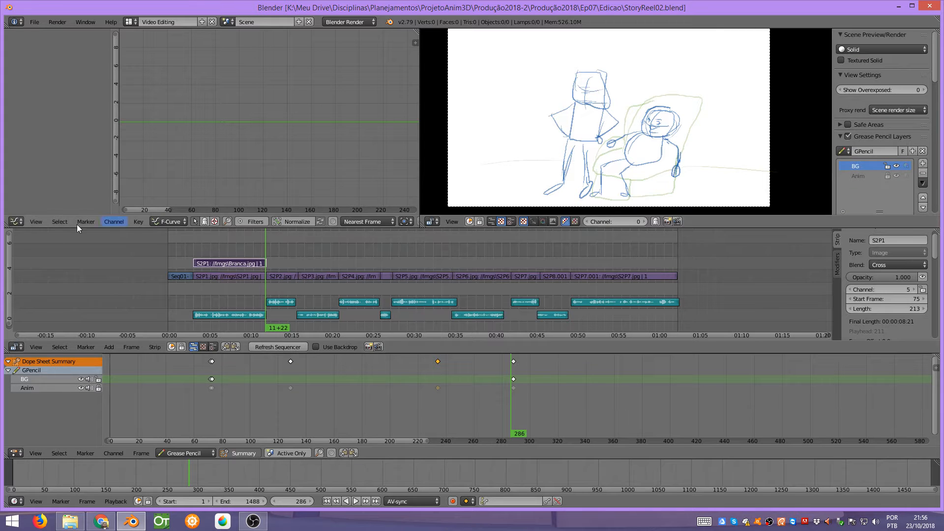
Change the Graph Editor area to a 3D View and display its Grease Pencil drawing tools at a readable width.
click(15, 223)
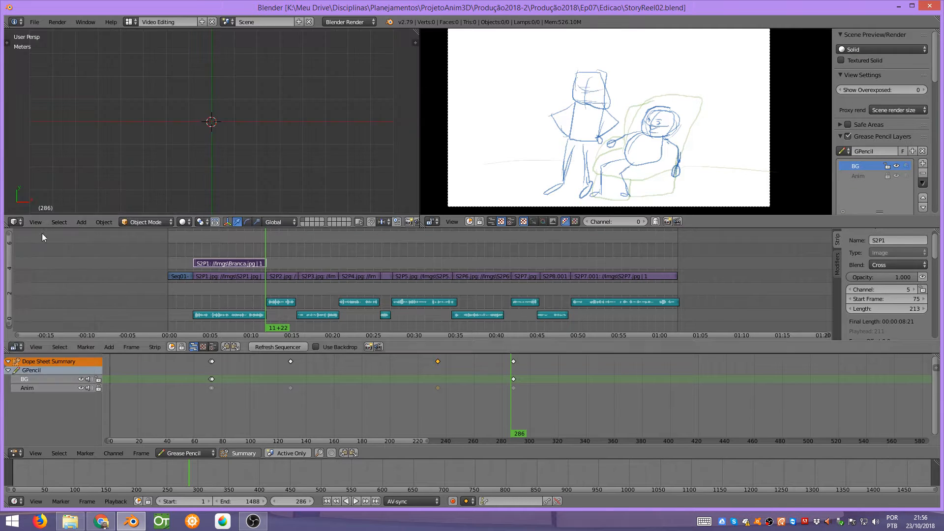
click(40, 233)
key(t)
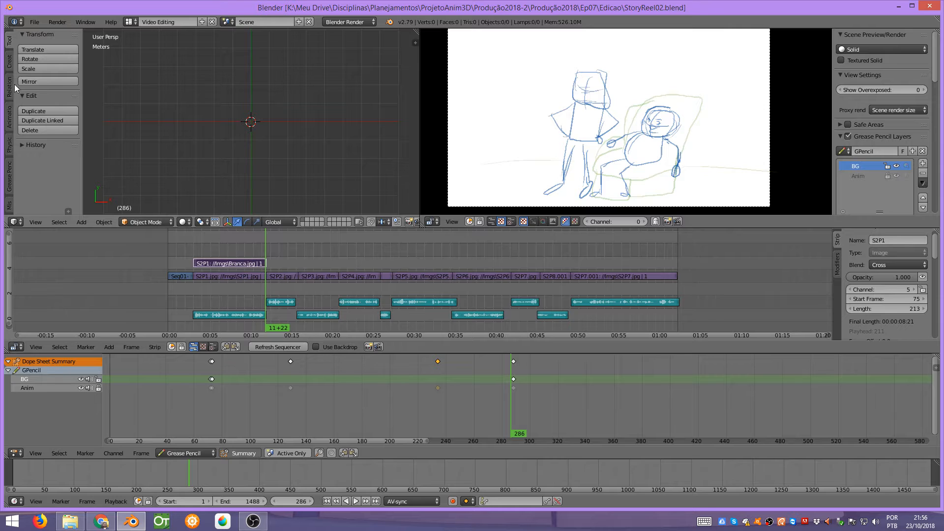
click(10, 182)
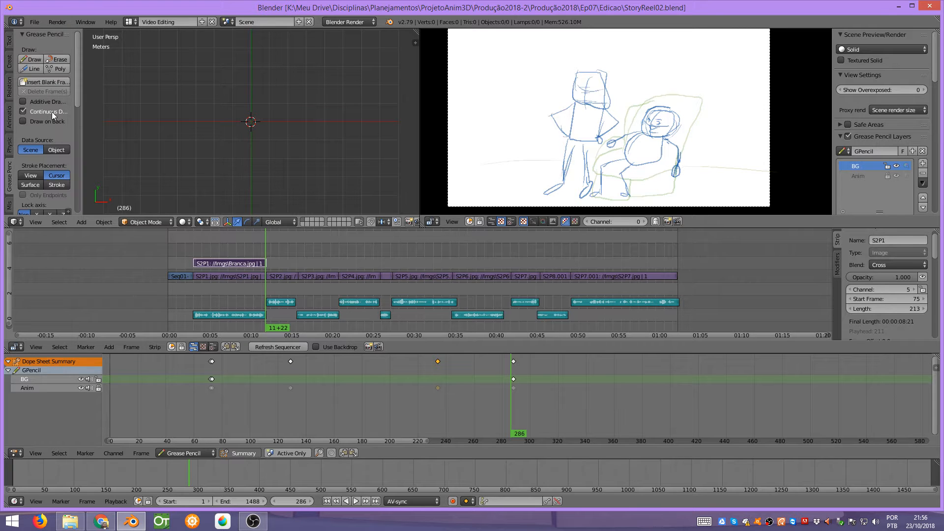
drag(77, 106, 106, 106)
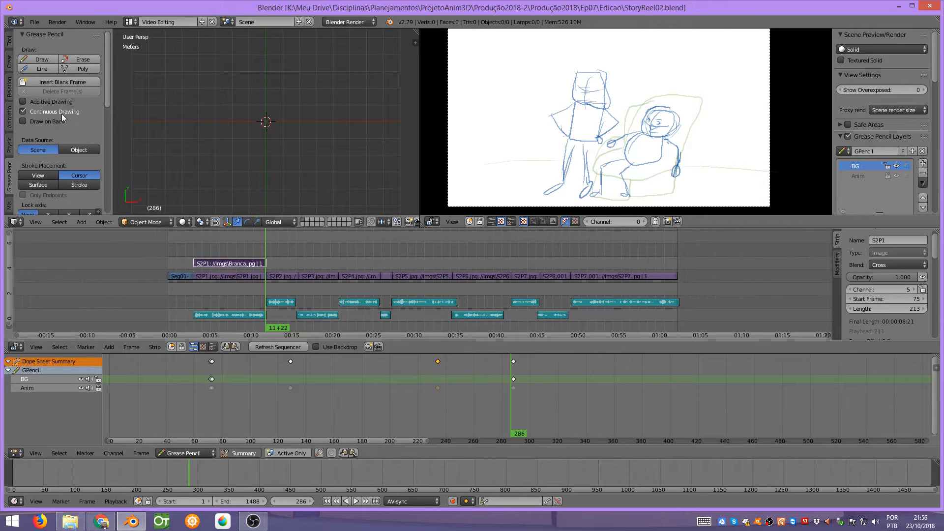
Turn the 3D View area into a narrower Properties editor and save over StoryReel02.blend.
click(17, 222)
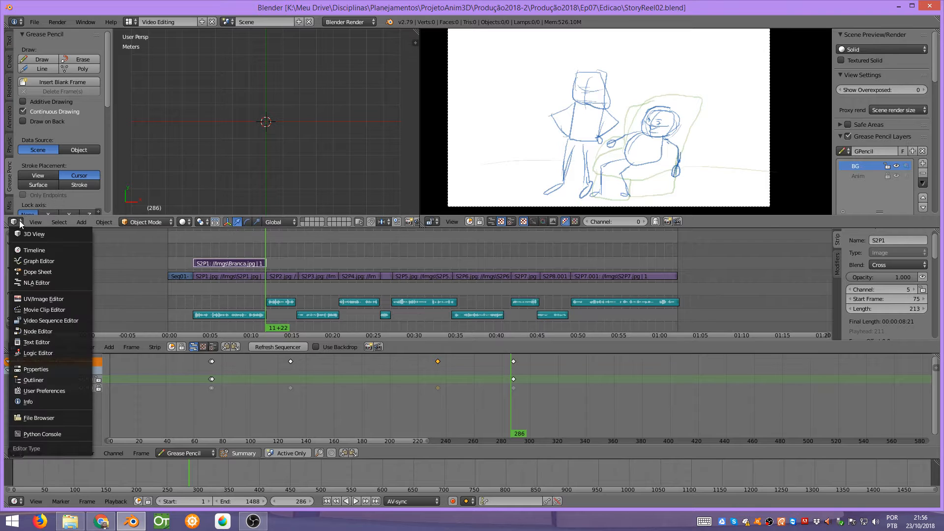
click(18, 222)
click(21, 221)
click(46, 370)
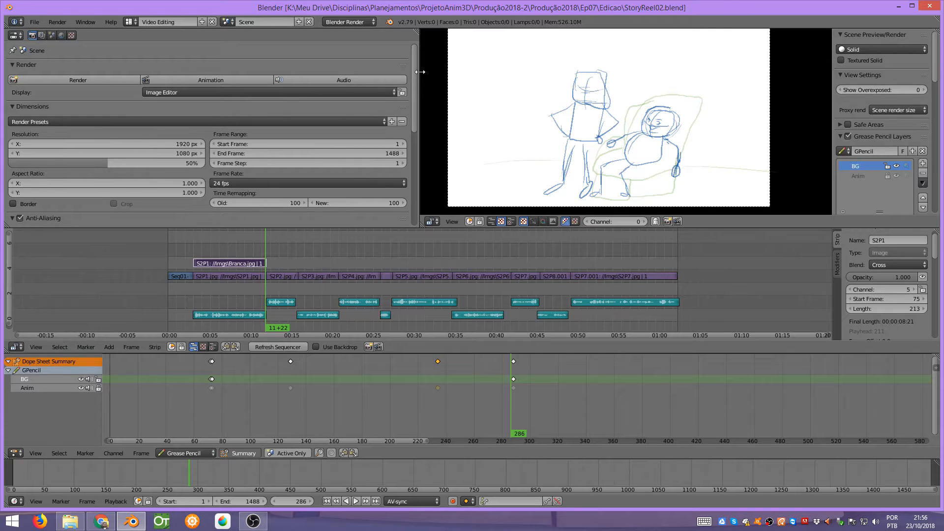
drag(419, 73, 225, 116)
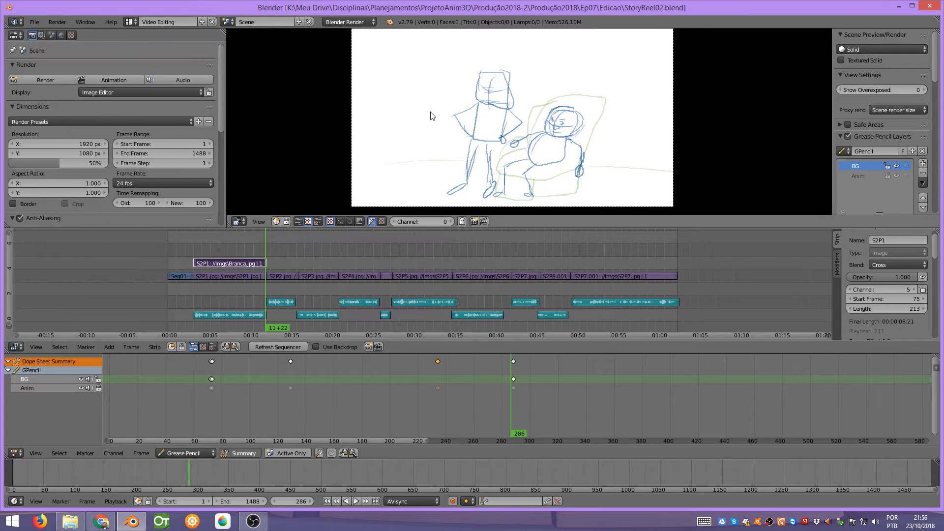
key(ctrl+s)
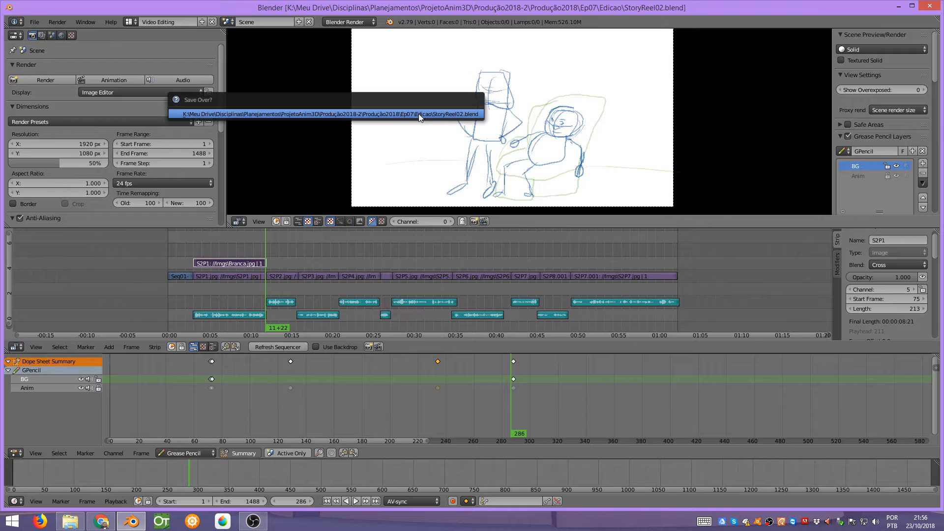
click(418, 114)
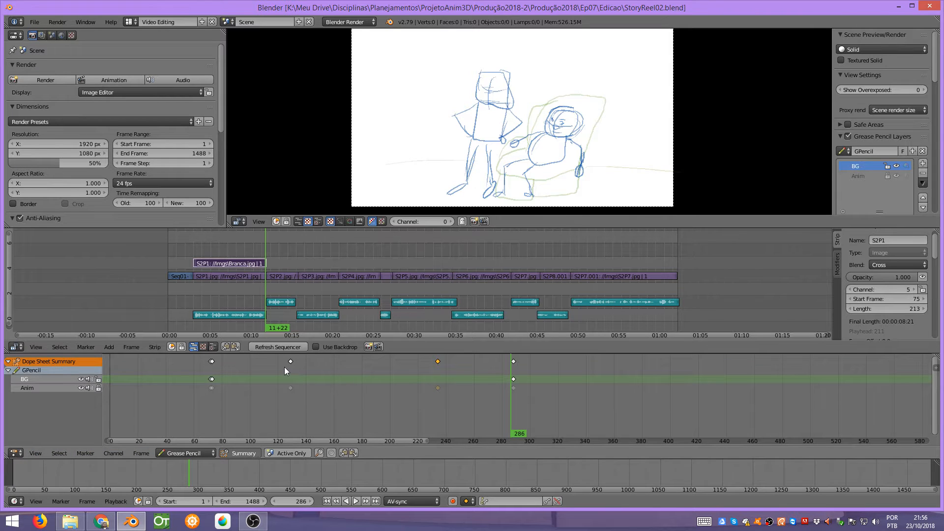
Play the reel briefly to check the cut from the Branca.jpg strip to the S2P2 panel at frame 288.
click(441, 362)
key(alt+a)
click(513, 368)
key(alt+a)
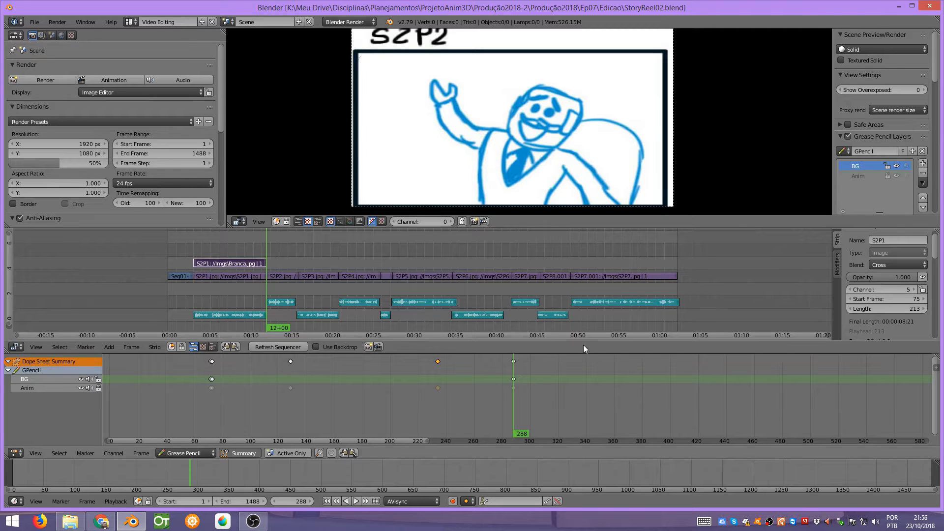
At frame 204, hide and show the BG and Anim grease pencil layers in turn to check what each contains.
click(859, 164)
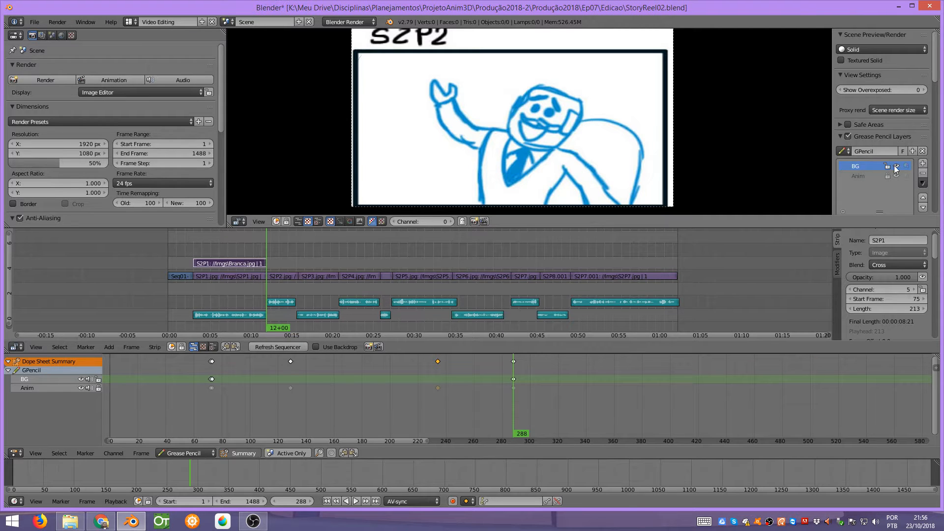
click(237, 252)
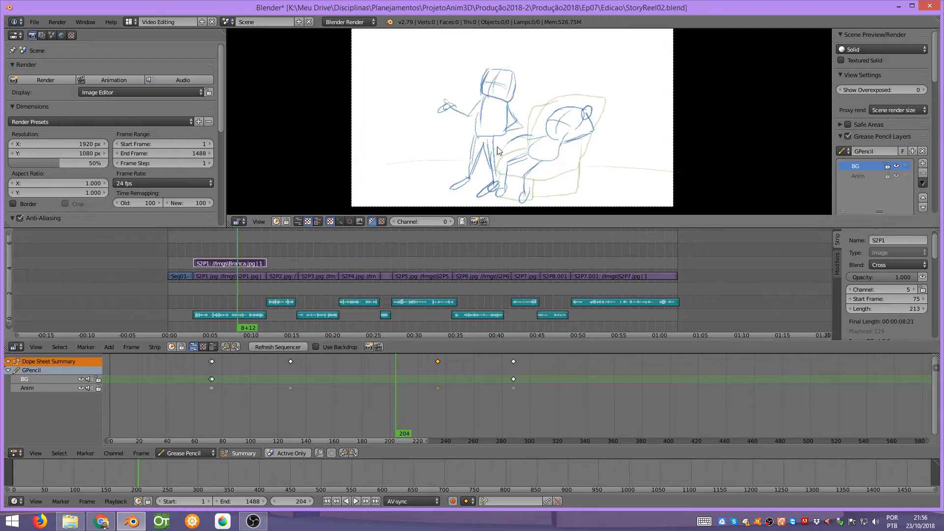
click(896, 167)
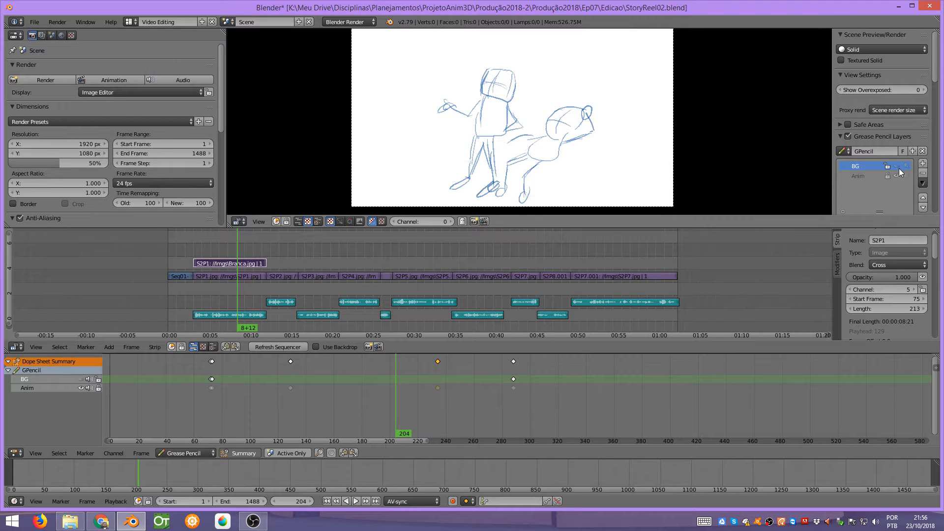
click(896, 167)
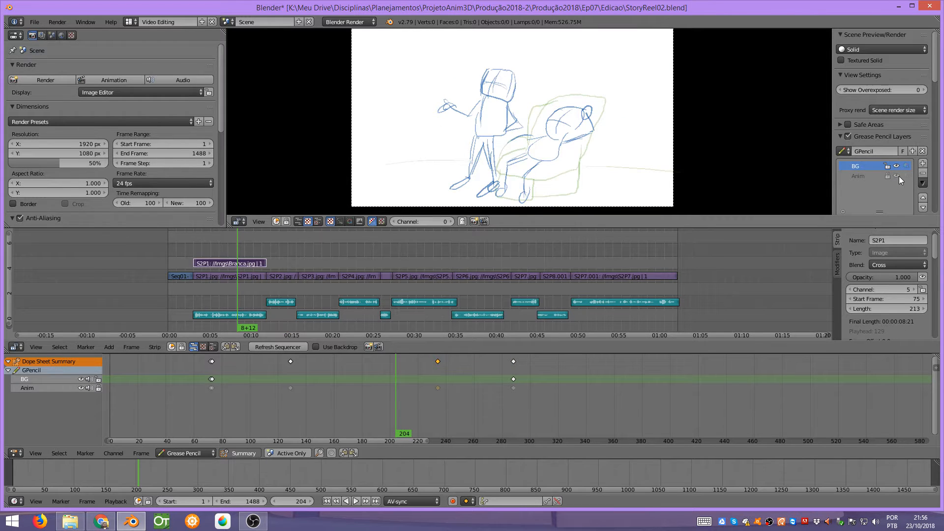
click(896, 176)
click(896, 175)
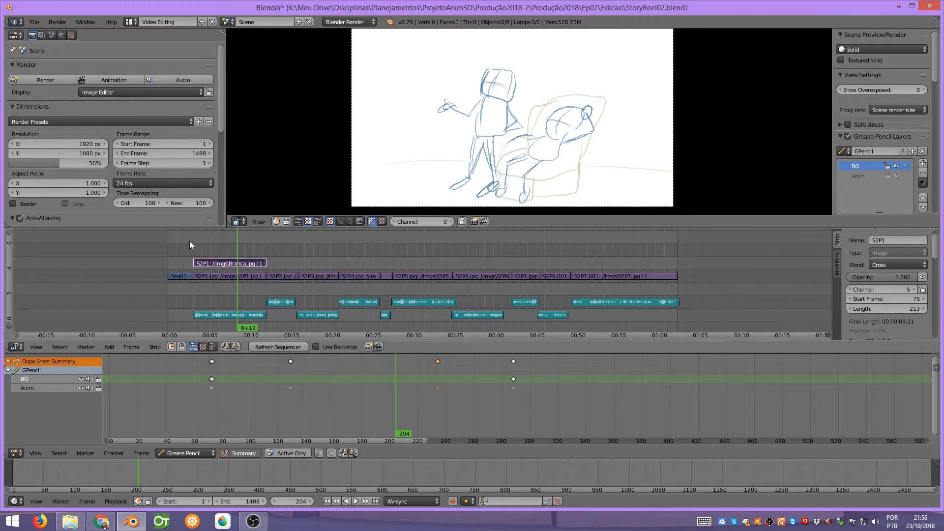
Play the reel on from frame 204 and move to the P3 panel at frame 435.
key(alt+a)
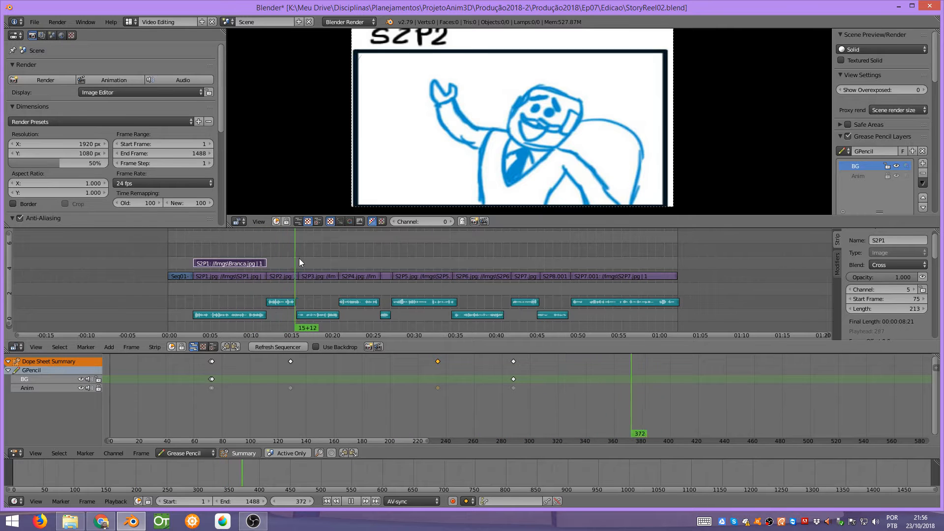
key(alt+a)
drag(323, 260, 317, 262)
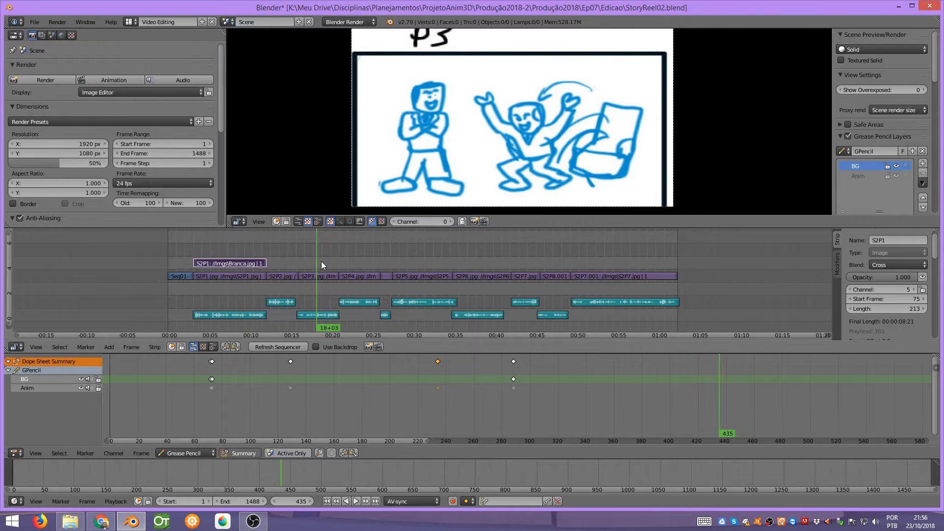
Add two grease pencil layers below Anim and name them Caio and Gilson.
click(859, 176)
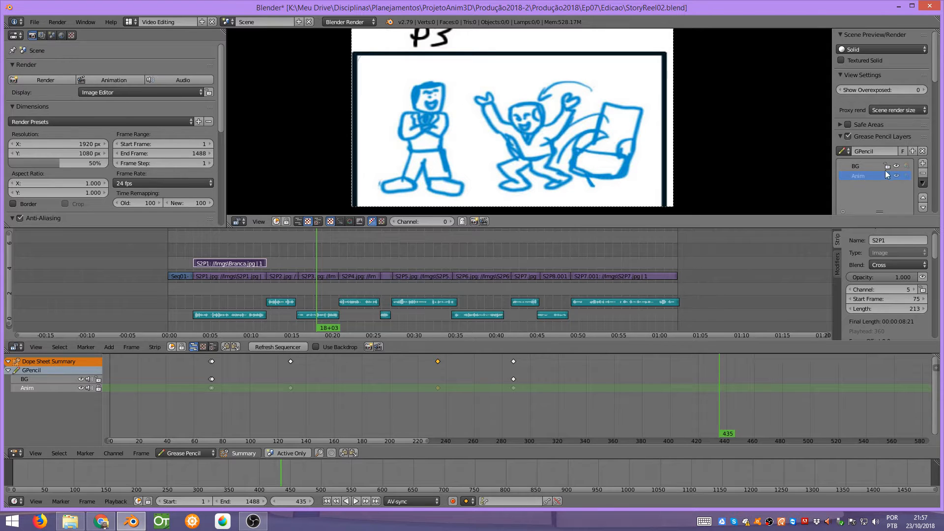
click(923, 164)
double_click(873, 186)
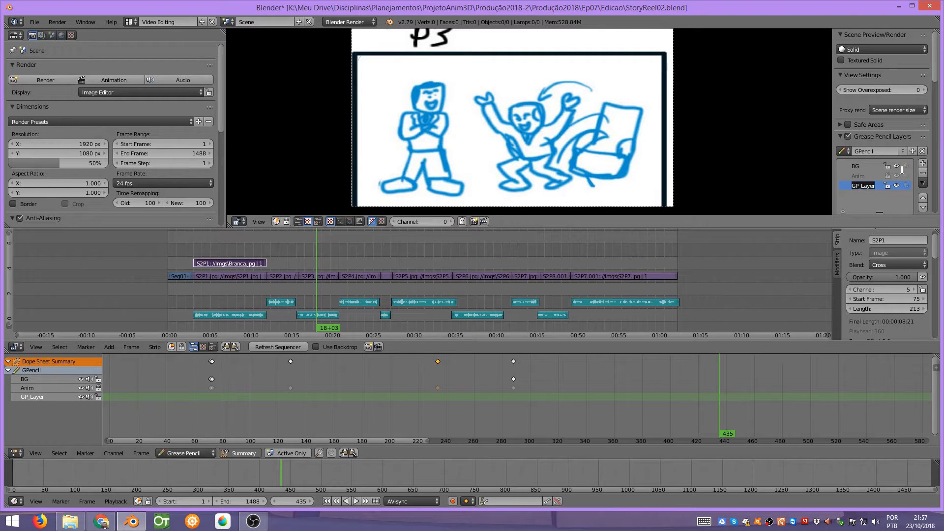
text(Caio)
click(923, 163)
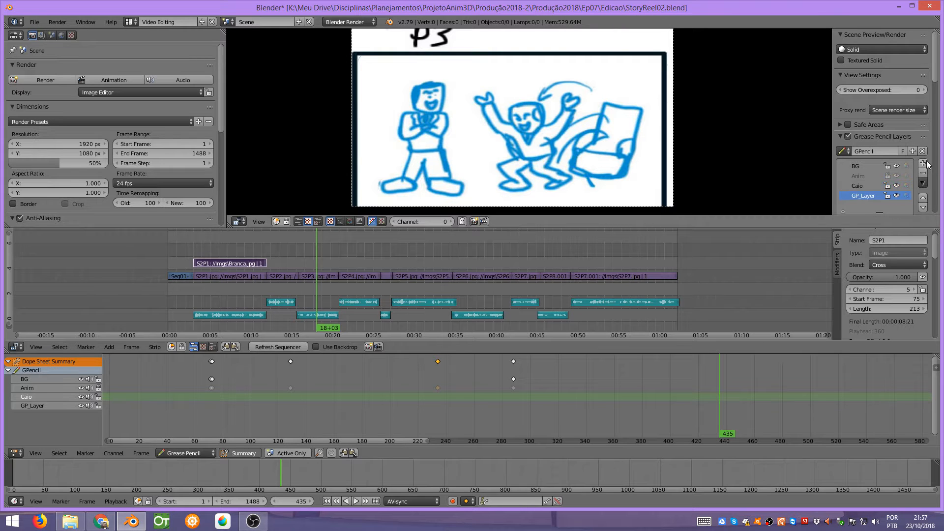
double_click(866, 199)
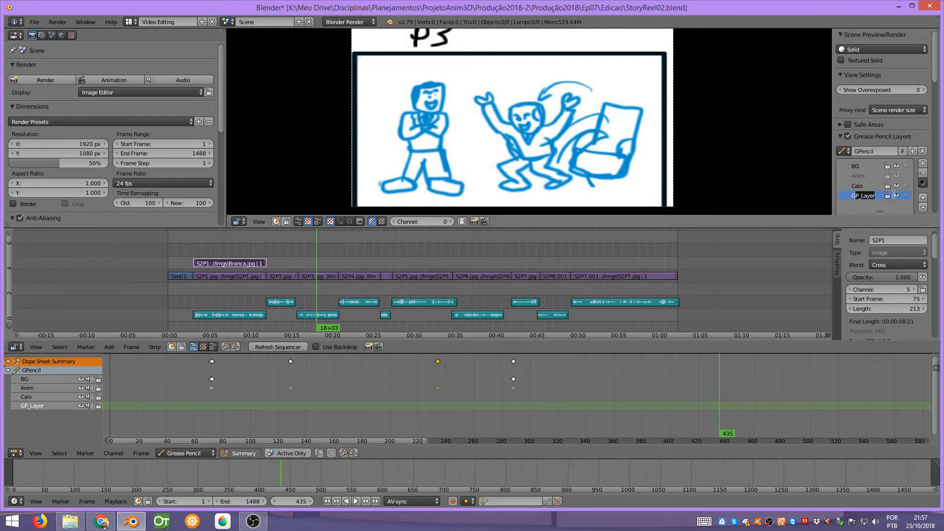
text(Gilson)
Move the playhead to frame 288, at the start of the S2P2 strip, and select the BG grease pencil layer.
click(273, 254)
drag(274, 254, 318, 326)
key(b)
scroll(321, 276, down, 4)
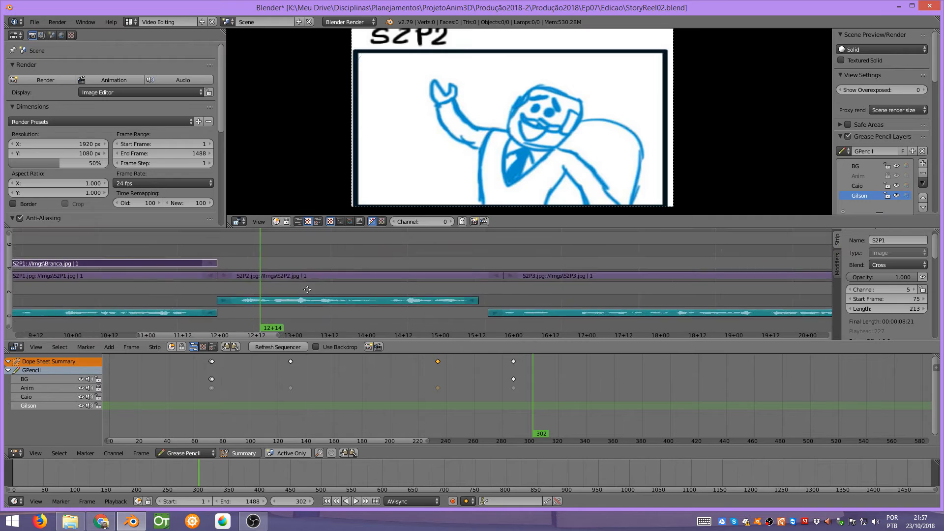
click(261, 262)
click(264, 265)
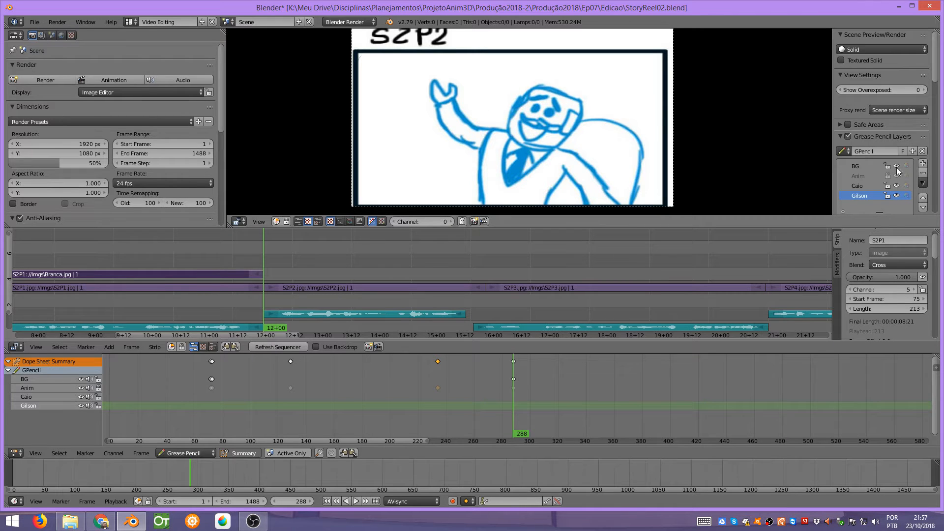
click(860, 167)
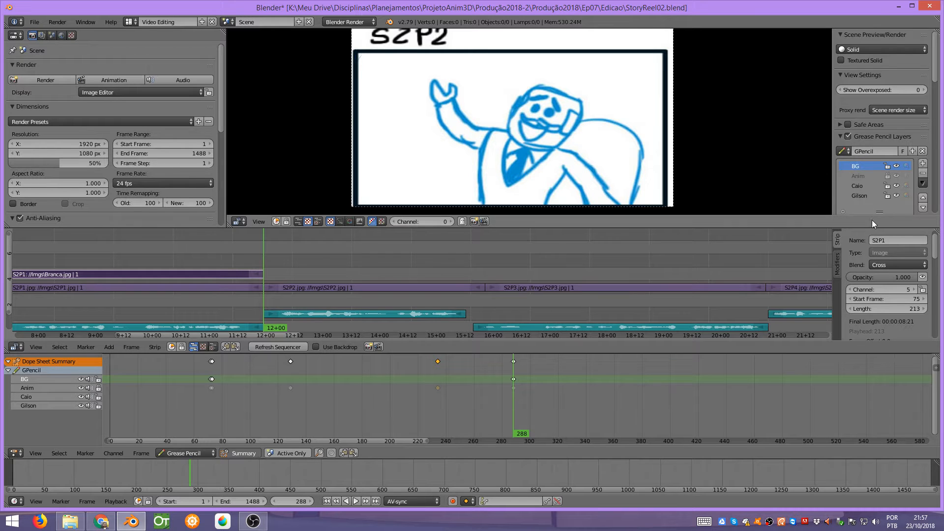
Widen the preview's sidebar and rename the green palette colour ColorBG and the blue one ColorGil.
scroll(874, 196, down, 6)
scroll(874, 116, down, 5)
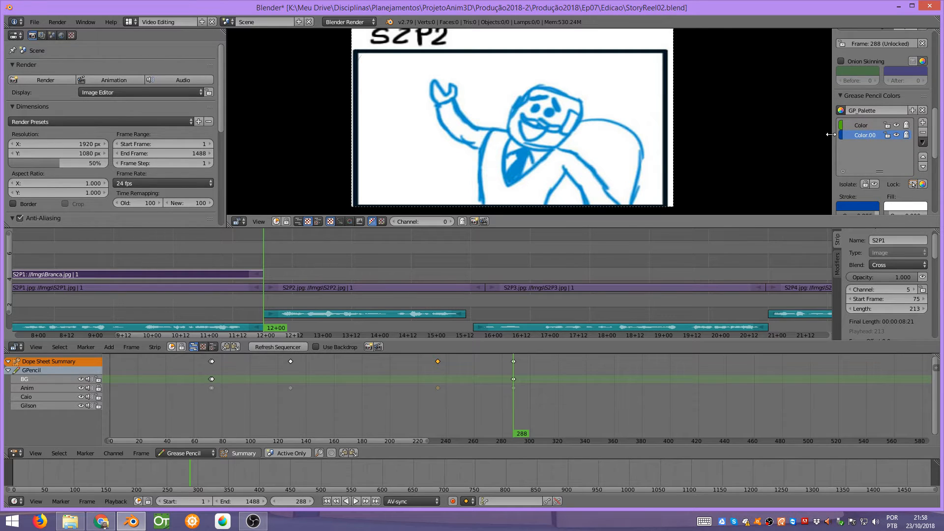
drag(831, 135, 804, 135)
click(848, 125)
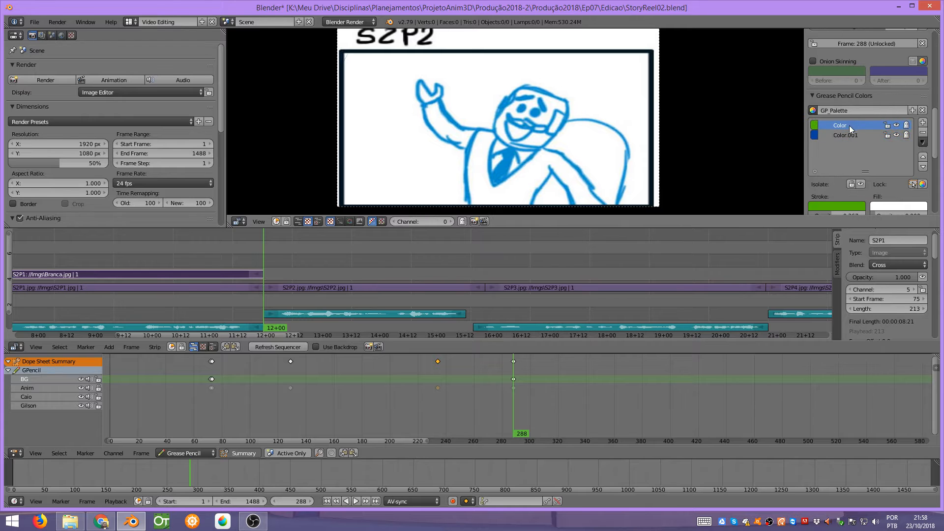
double_click(857, 124)
text(BG)
key(Return)
double_click(856, 135)
drag(847, 135, 887, 138)
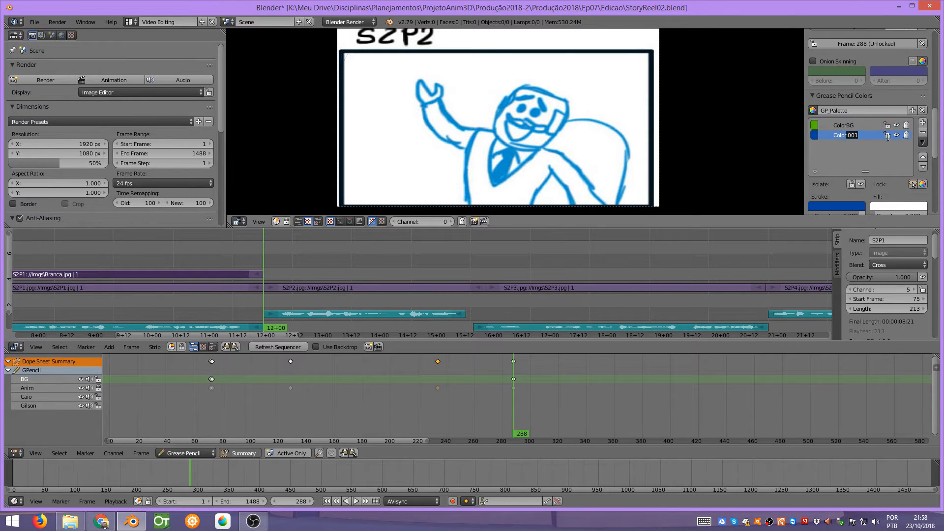
text(Gil)
key(Return)
Add a third palette colour named ColorCaio with a teal-blue stroke and an opacity of 1.000.
click(923, 123)
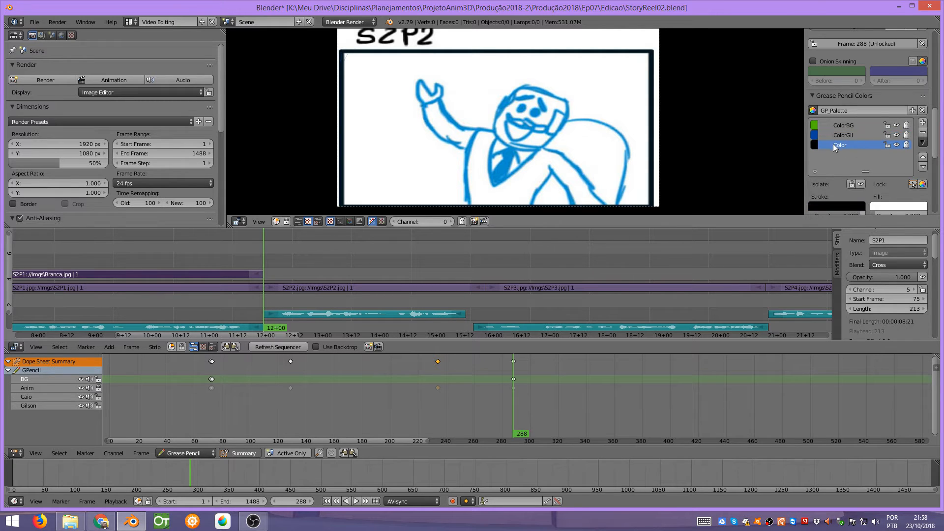
scroll(847, 146, down, 2)
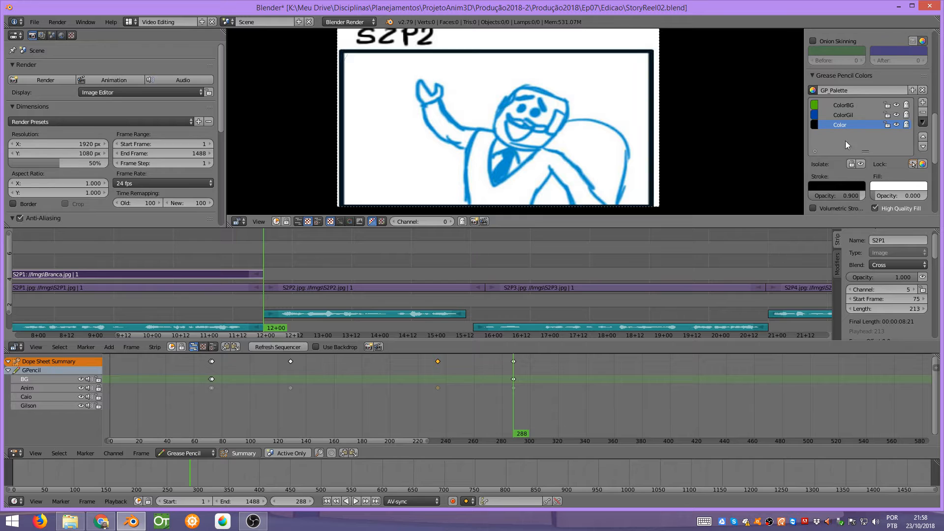
click(845, 185)
mouse_move(859, 126)
mouse_down()
mouse_move(859, 81)
mouse_move(822, 51)
mouse_up()
drag(854, 195, 869, 196)
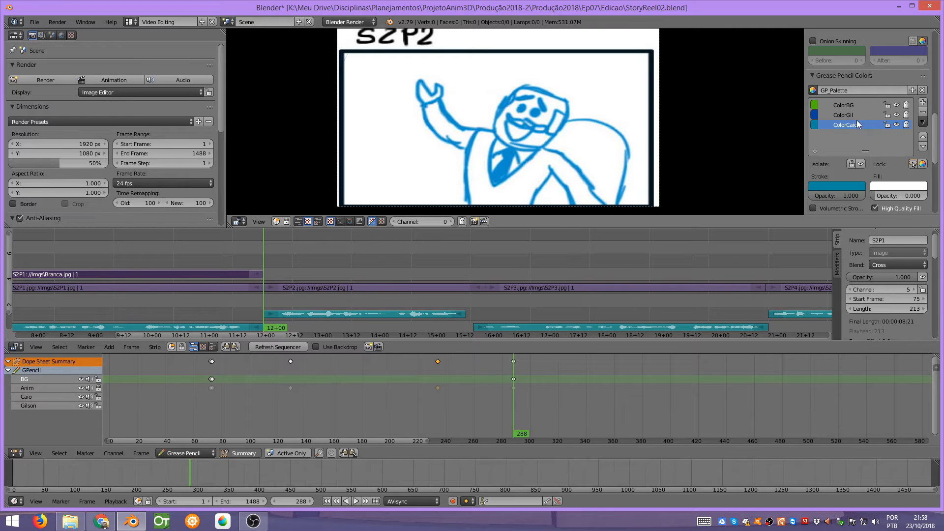
Make the BG layer active and select the green ColorBG palette colour for drawing.
click(851, 116)
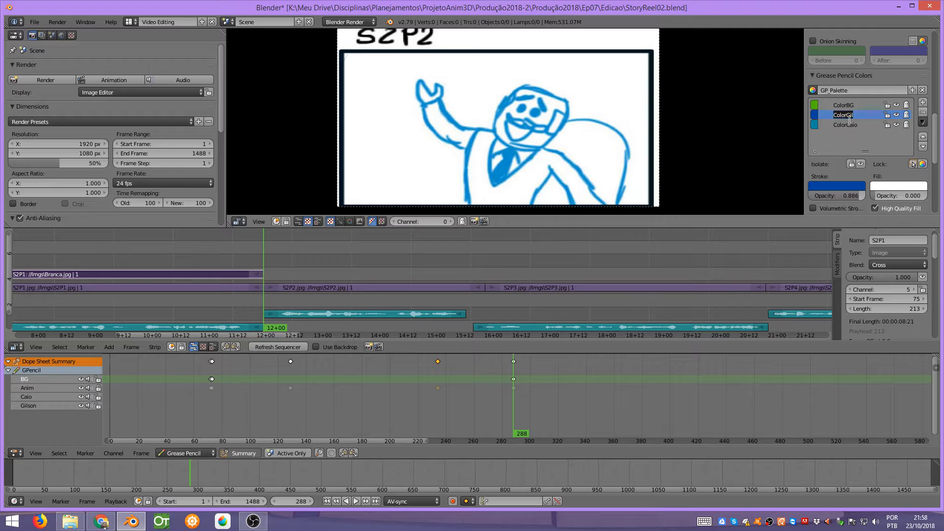
scroll(847, 123, up, 5)
scroll(851, 128, down, 4)
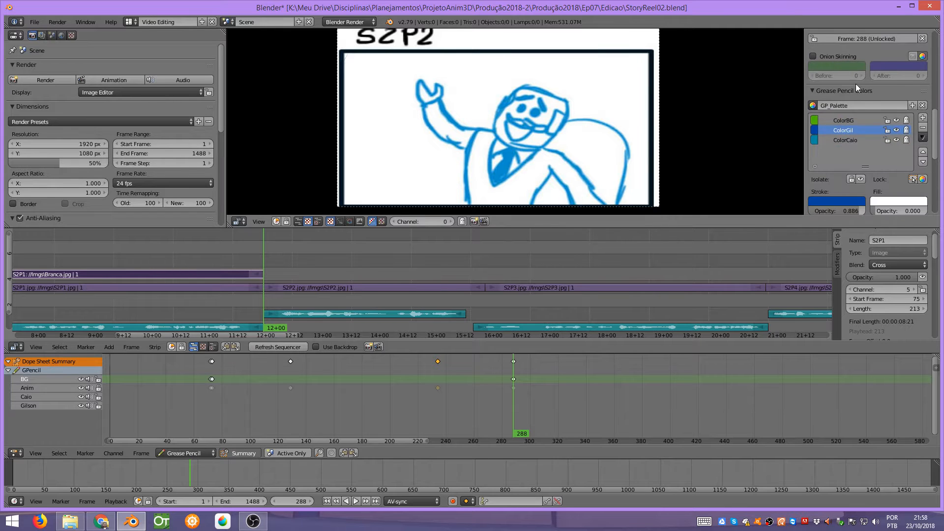
scroll(839, 138, up, 8)
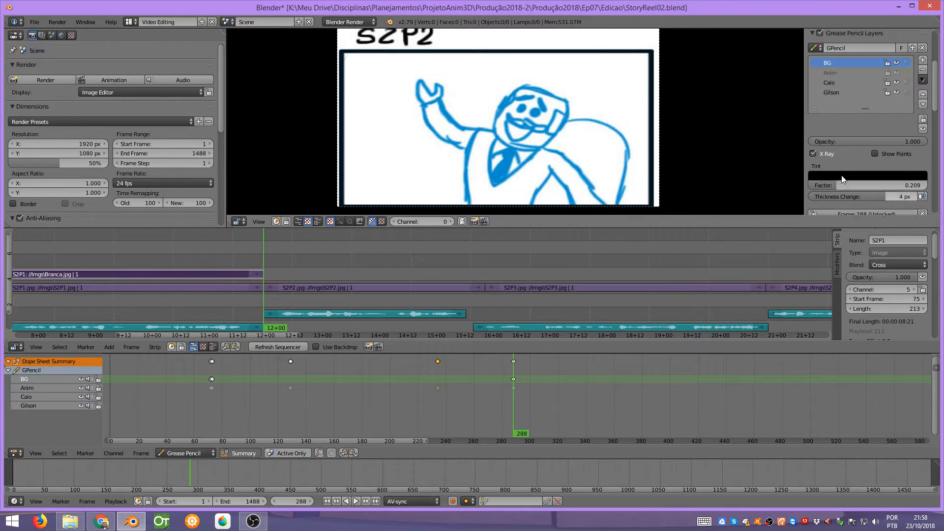
click(833, 169)
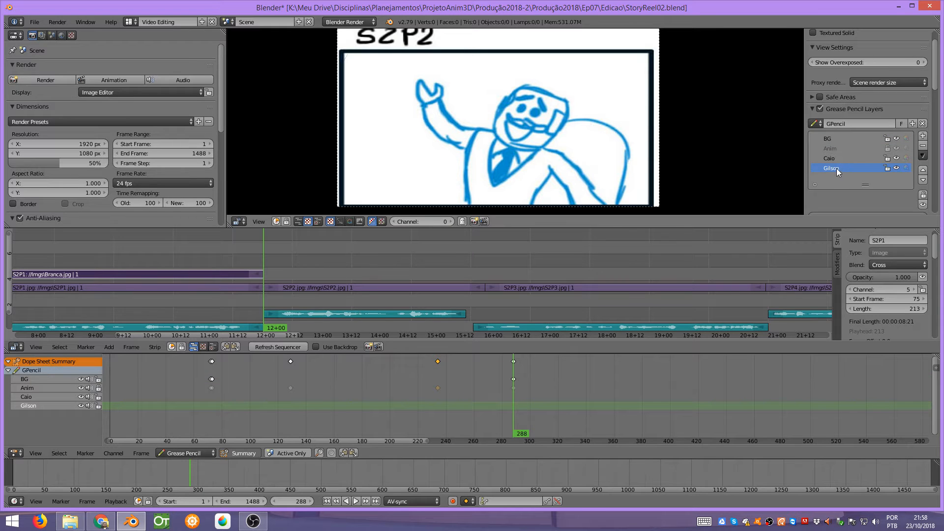
click(830, 138)
scroll(861, 138, down, 10)
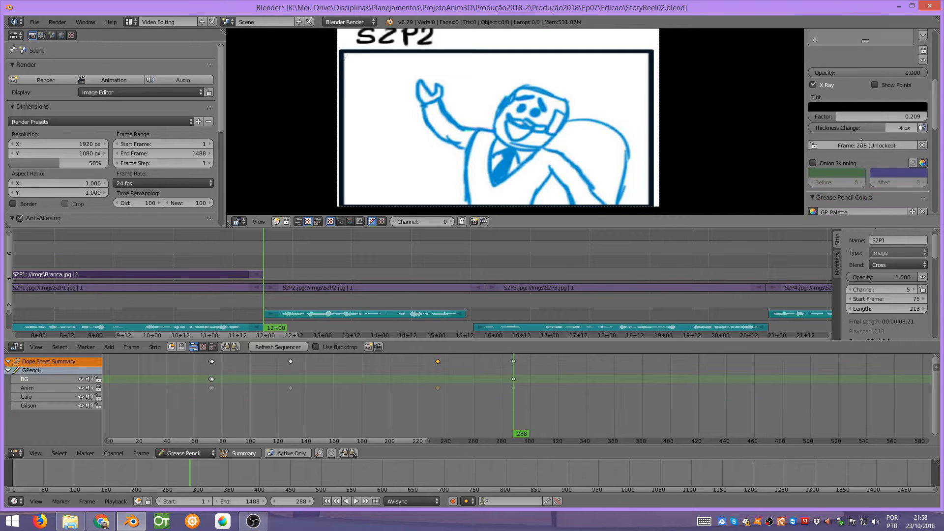
middle_drag(862, 142, 870, 70)
click(845, 89)
mouse_move(847, 105)
middle_down()
mouse_move(851, 186)
mouse_move(856, 95)
middle_up()
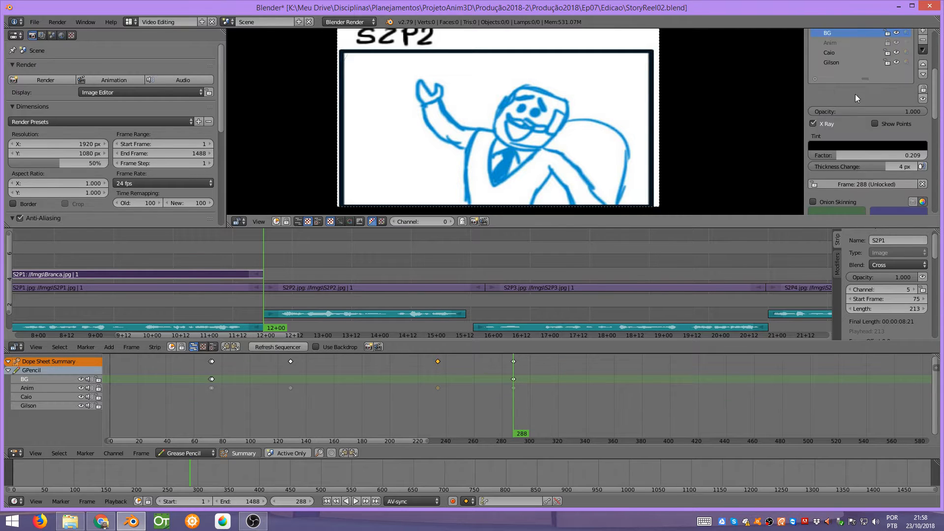
scroll(855, 93, up, 5)
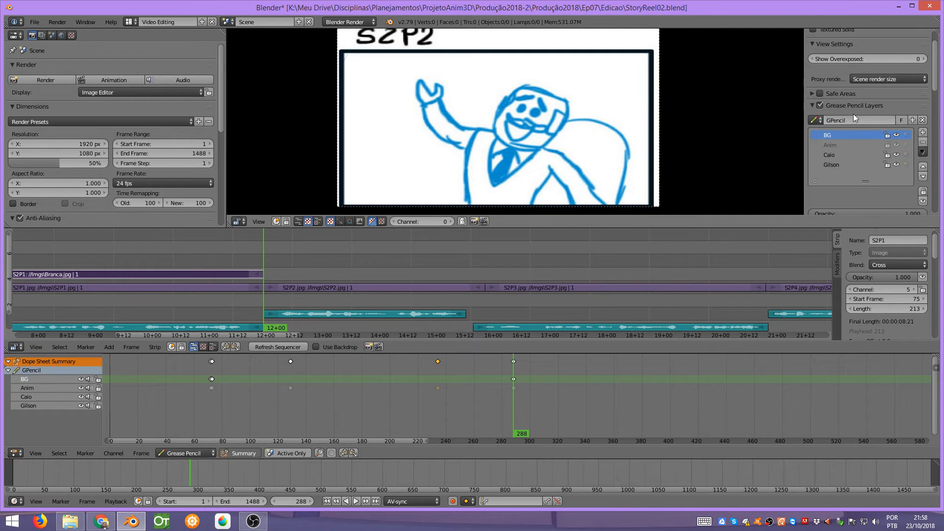
Lock the Gilson and Caio layers, and trace the armchair's outline over the S2P2 panel on the BG layer at frame 288.
click(887, 165)
click(886, 156)
mouse_move(625, 201)
mouse_down()
mouse_move(617, 133)
mouse_move(603, 122)
mouse_up()
drag(524, 142, 575, 116)
drag(490, 201, 524, 142)
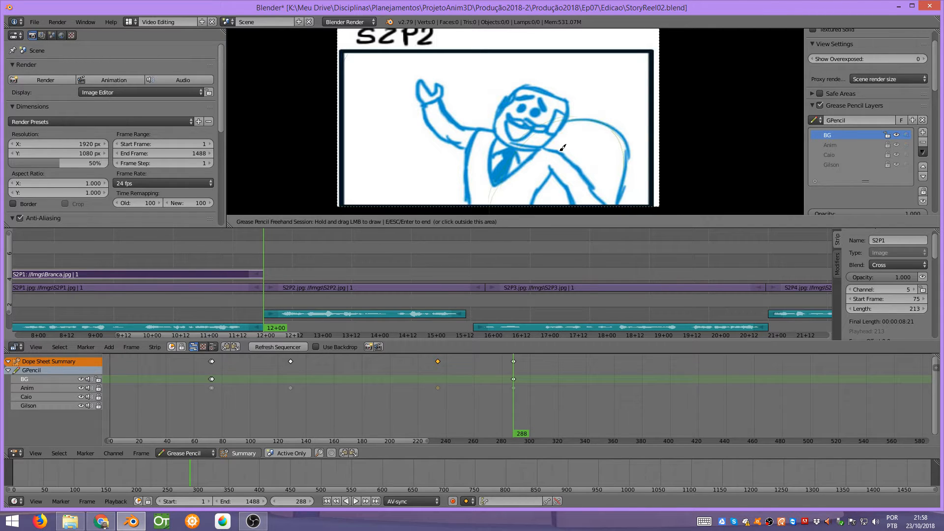
key(Escape)
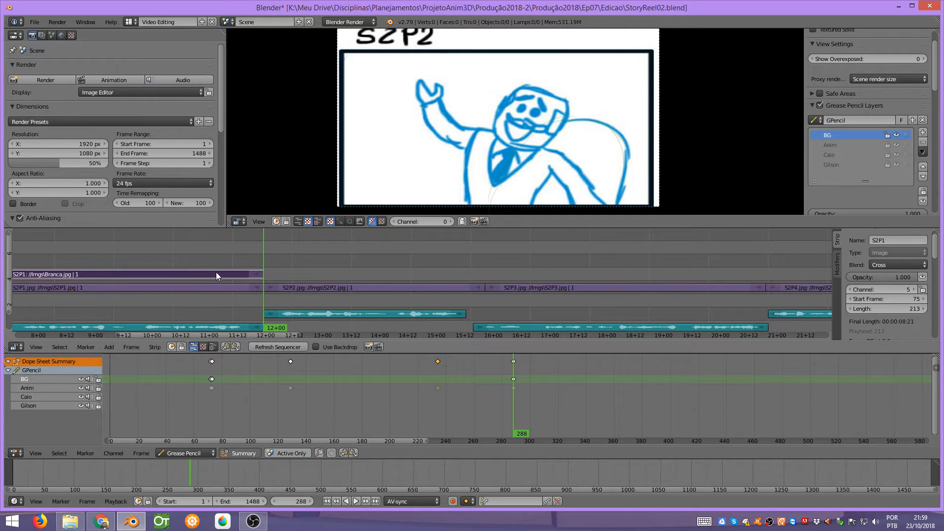
Duplicate the white Branca.jpg strip and fit the copy on channel 5 above S2P2.jpg, starting at frame 288 with a length of 93.
click(204, 264)
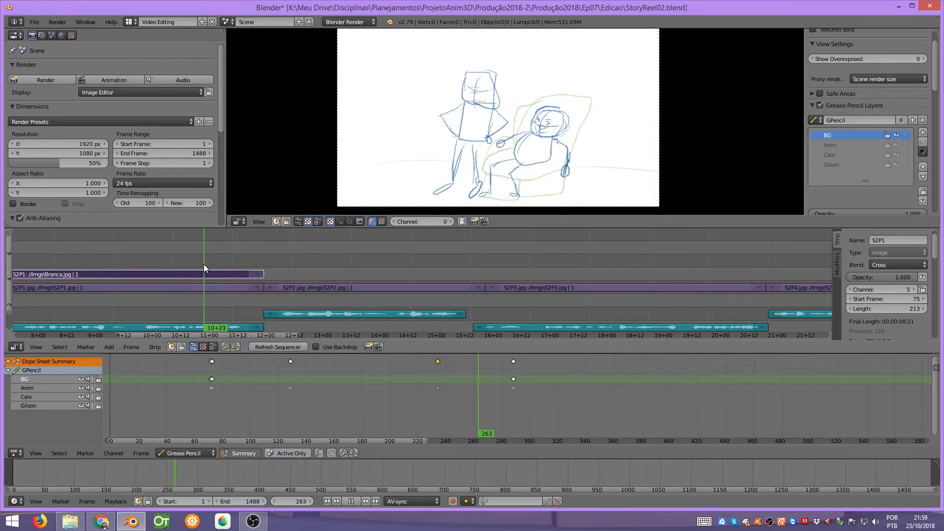
key(shift+d)
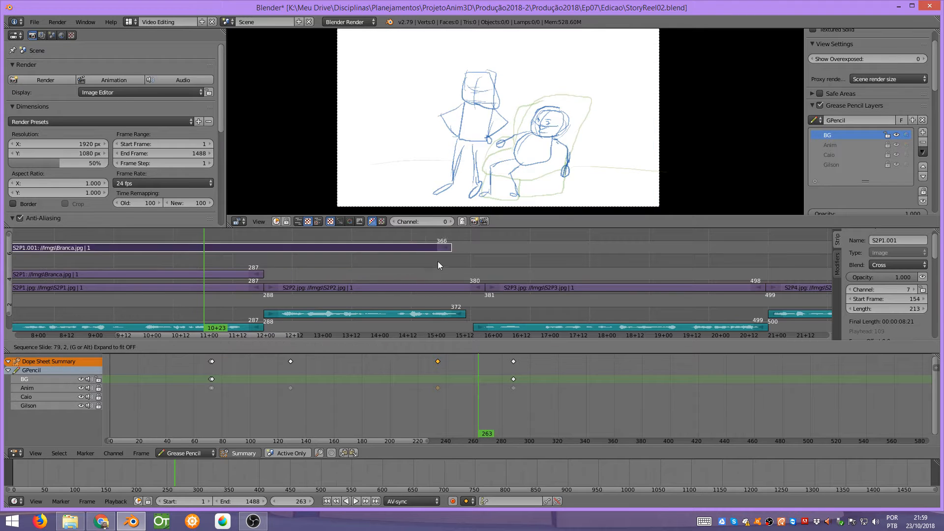
click(702, 255)
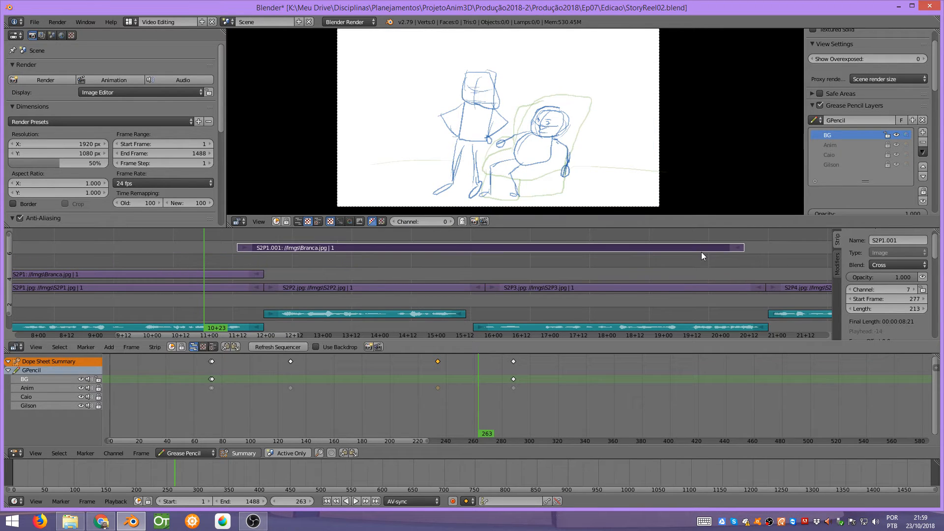
right_drag(737, 251, 486, 291)
click(482, 290)
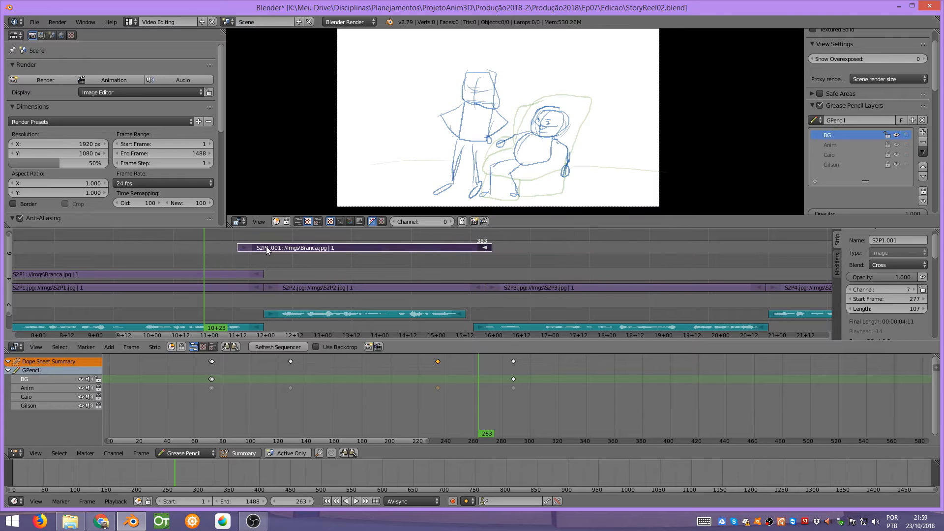
right_click(249, 245)
right_drag(249, 244, 305, 277)
right_drag(487, 273, 500, 279)
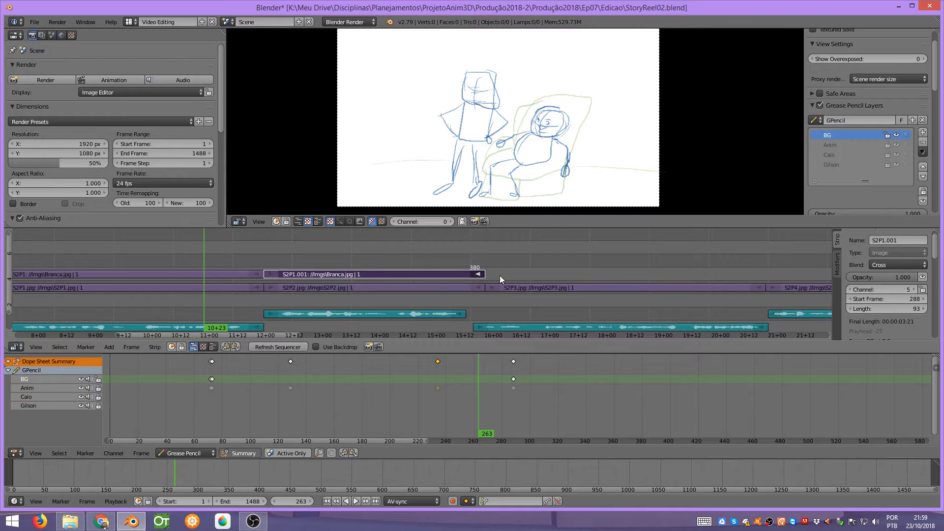
Check the new white strip's timing against S2P2.jpg and rename the white strip S2P2.
right_click(321, 289)
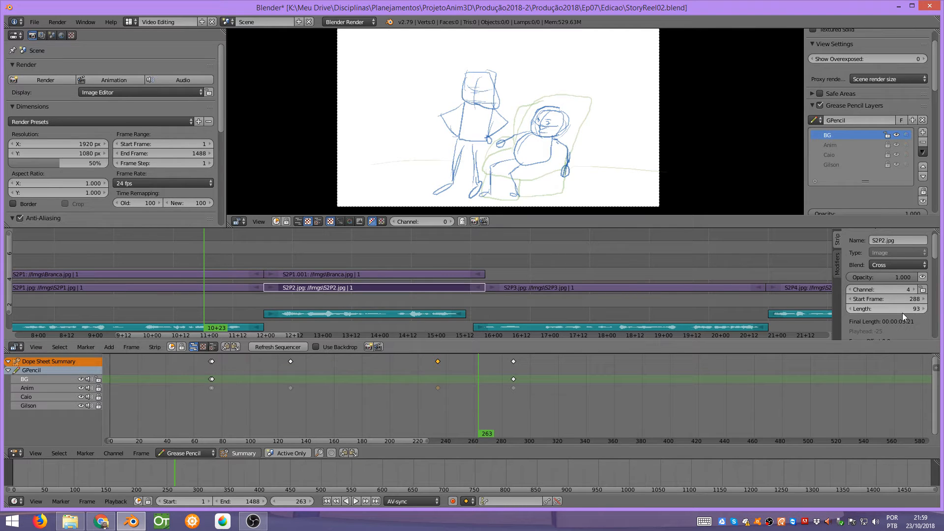
right_click(396, 276)
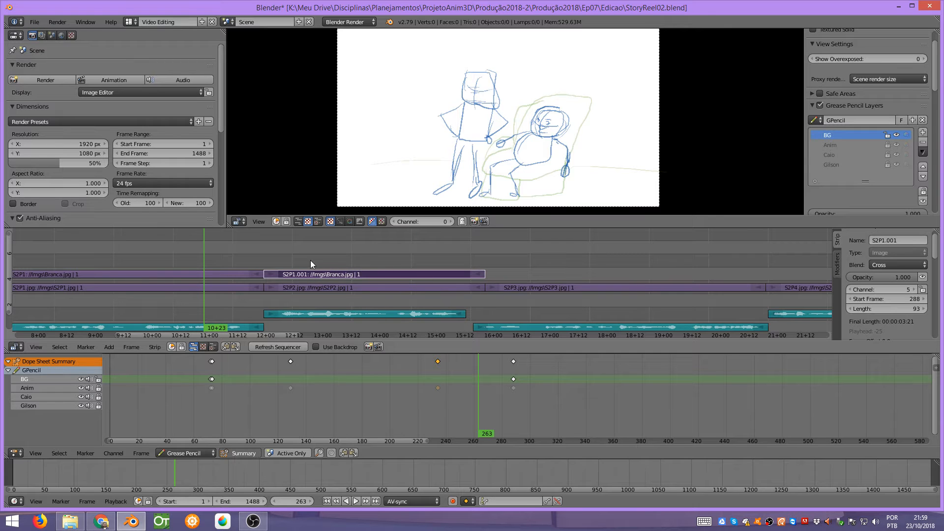
click(882, 240)
drag(886, 240, 904, 241)
key(BackSpace)
text(2P)
key(Return)
Return to frame 288 and lower the white S2P2 strip's opacity to 0.664.
click(263, 268)
key(alt+a)
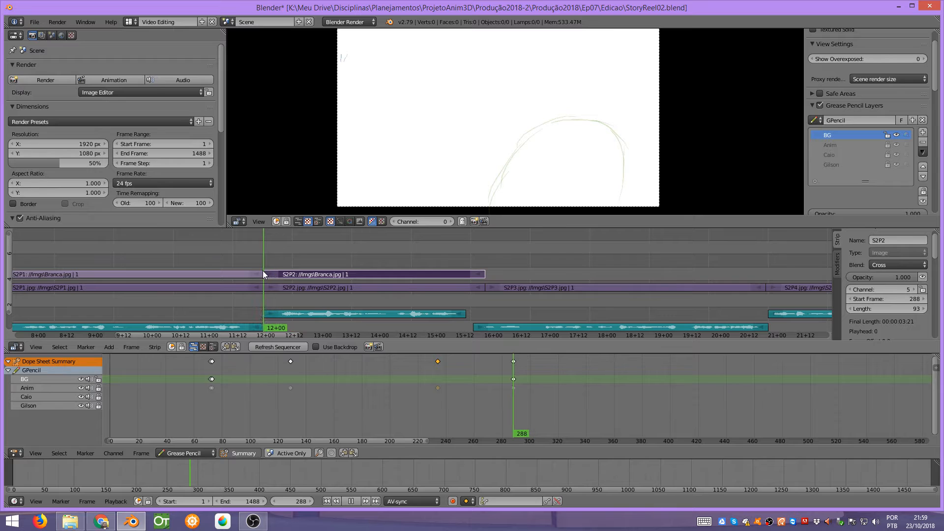
key(Escape)
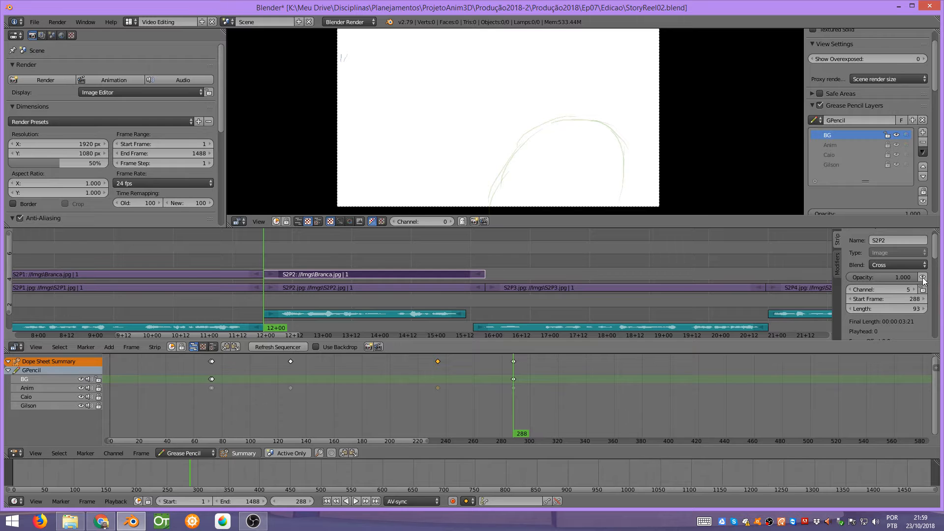
mouse_move(908, 276)
mouse_down()
mouse_move(854, 280)
mouse_move(887, 276)
mouse_move(871, 277)
mouse_up()
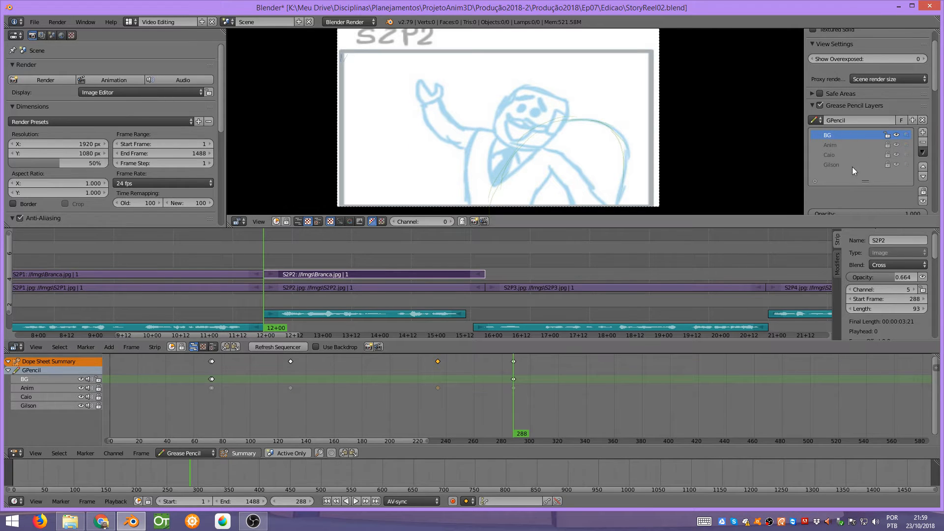
Lock the BG layer and trace the man's head outline at frame 288 on the unlocked Gilson layer, using the ColorGil palette colour.
click(883, 164)
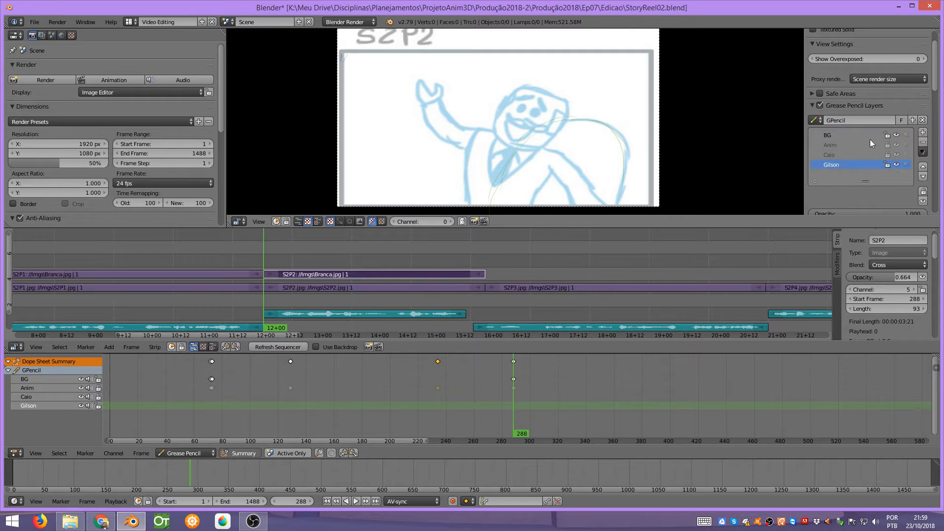
click(887, 134)
scroll(853, 130, down, 8)
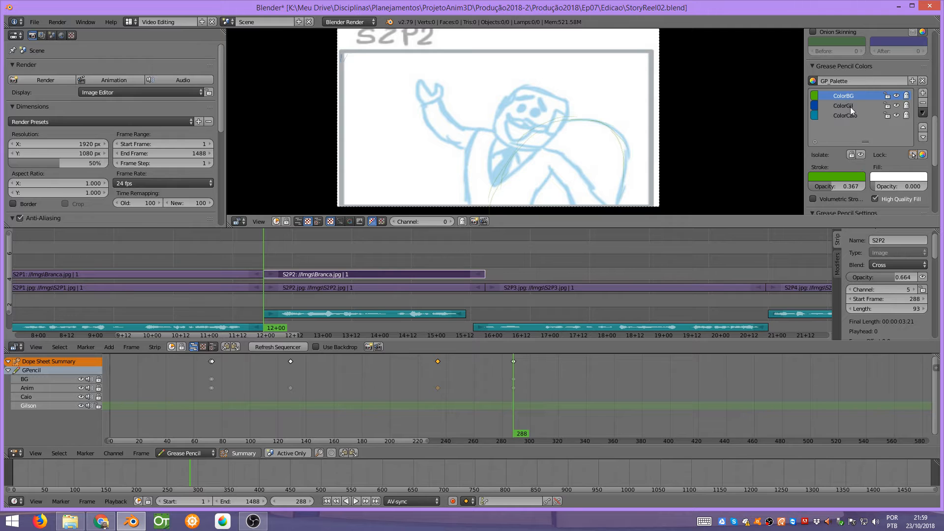
click(849, 105)
scroll(856, 148, up, 10)
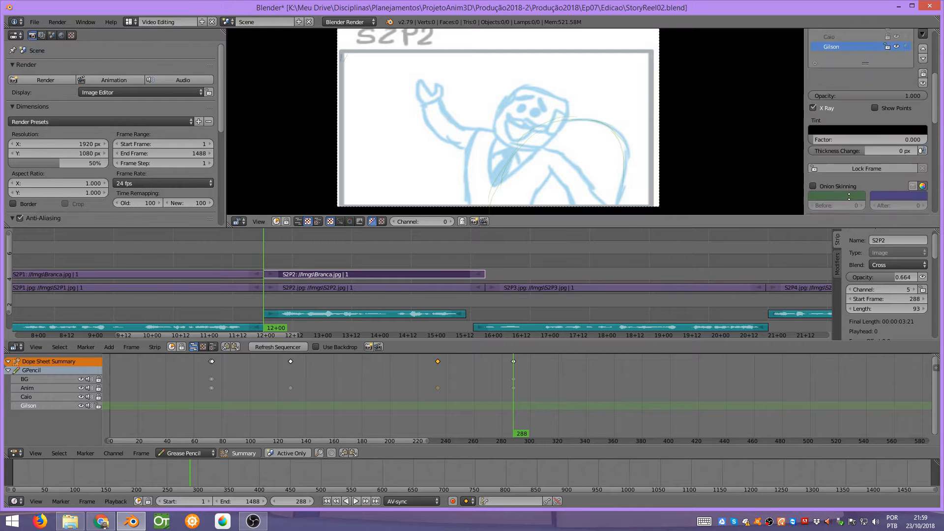
scroll(846, 187, up, 5)
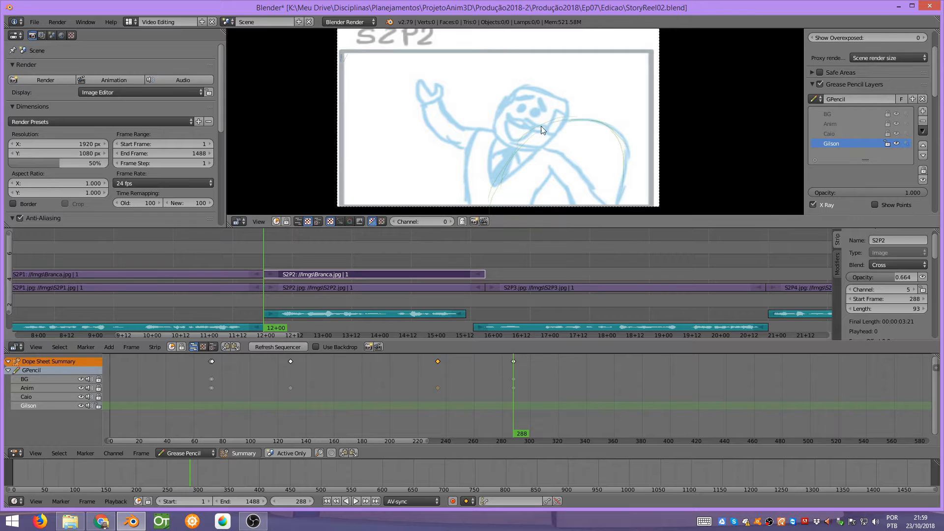
mouse_move(517, 93)
mouse_down()
mouse_move(497, 141)
mouse_move(543, 145)
mouse_move(571, 94)
mouse_move(510, 95)
mouse_move(520, 89)
mouse_up()
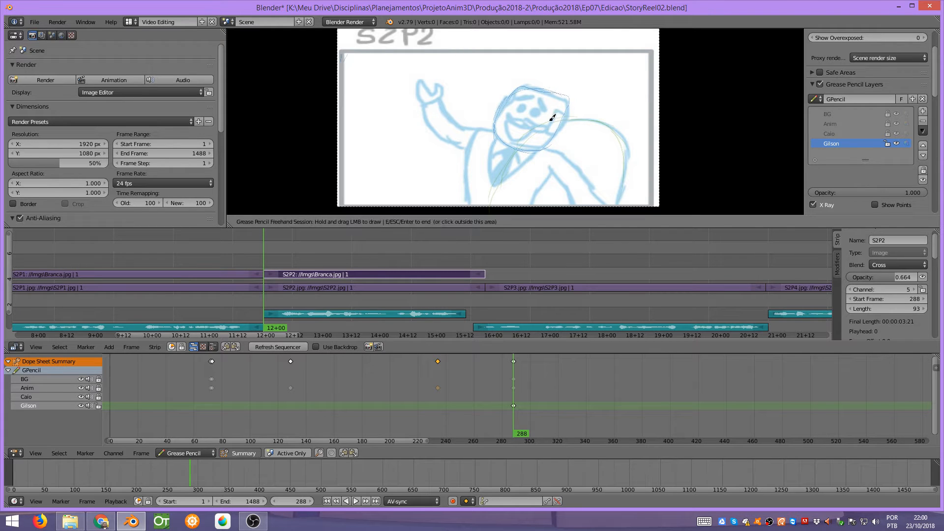
key(Escape)
Set the Basic brush's thickness to 5 px in the grease pencil settings.
scroll(875, 191, down, 6)
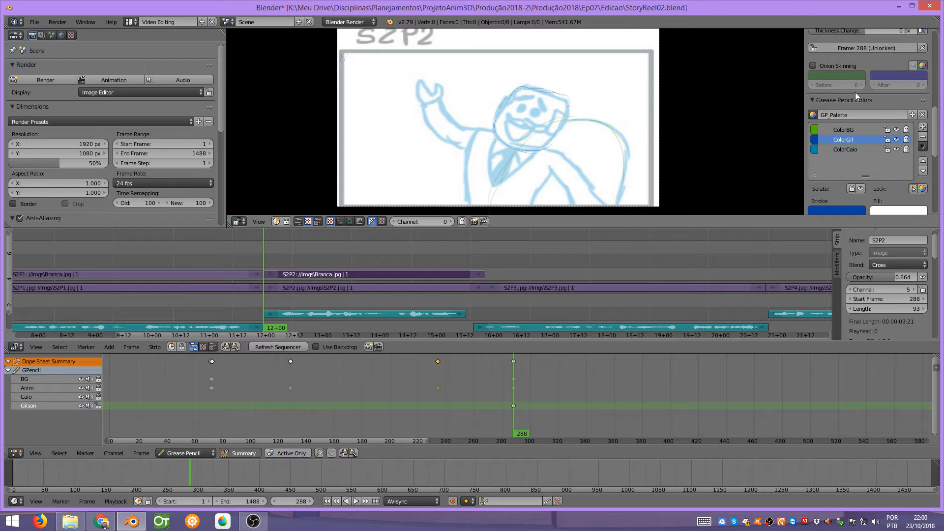
scroll(841, 153, down, 6)
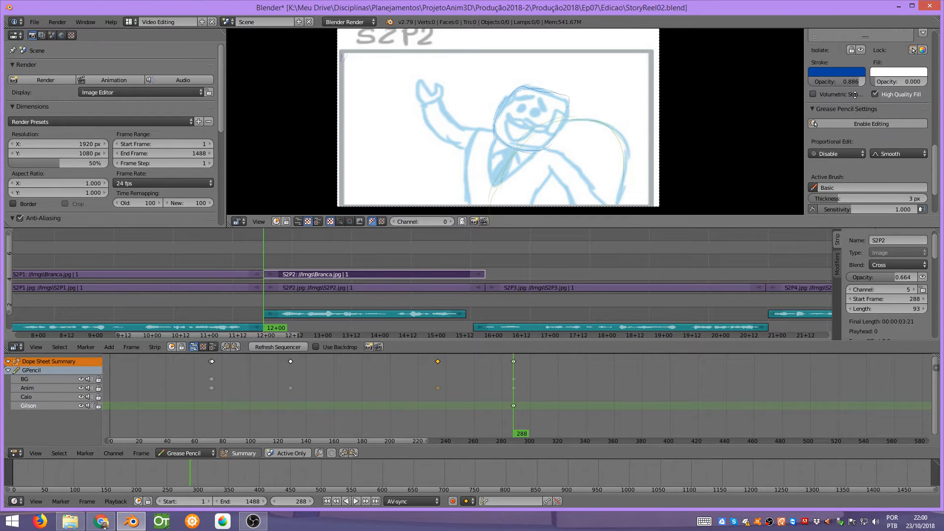
scroll(855, 94, up, 2)
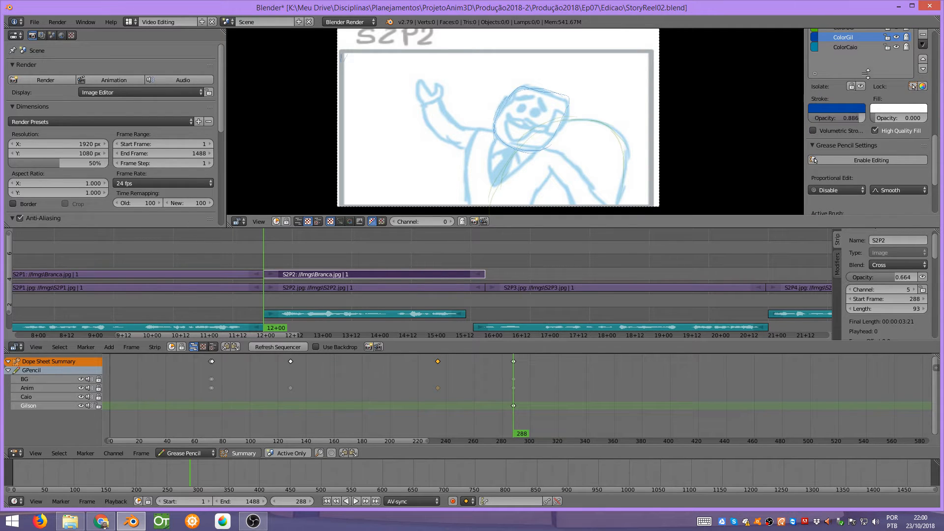
scroll(855, 129, down, 4)
scroll(853, 134, down, 1)
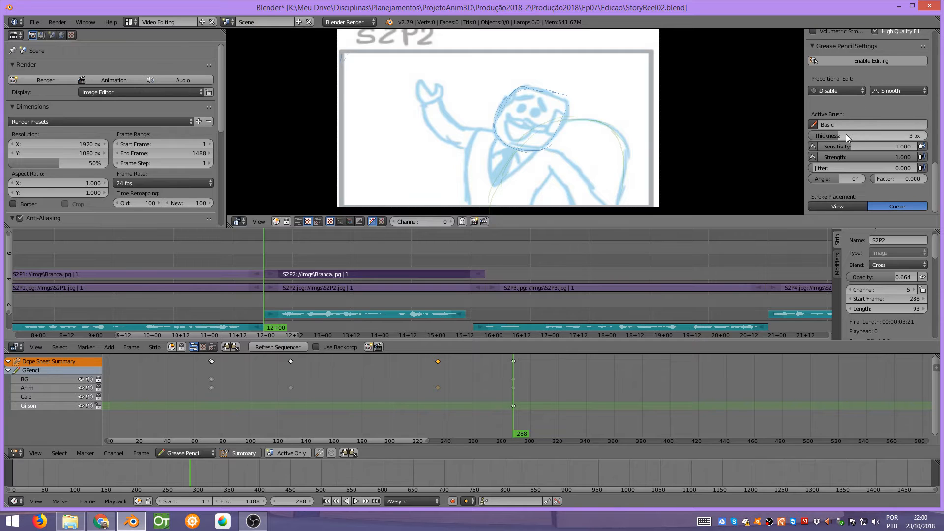
drag(838, 137, 865, 135)
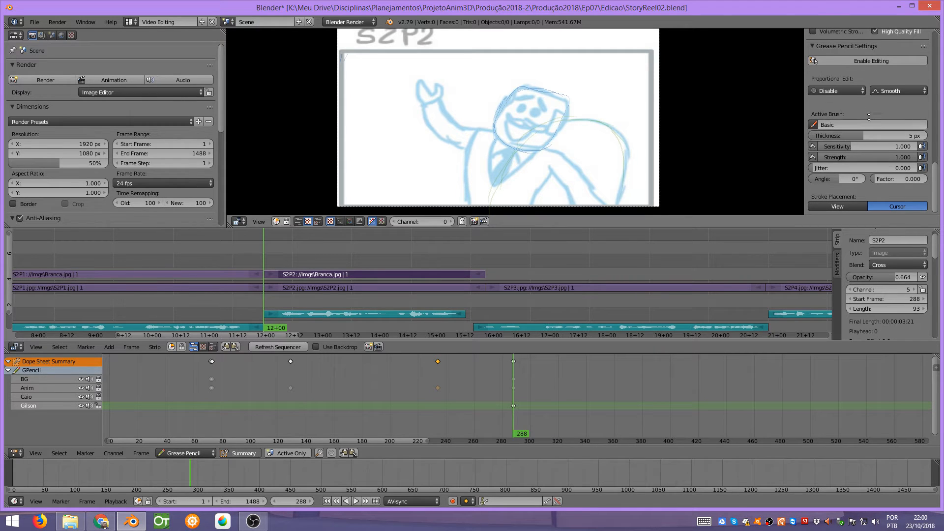
Set the ColorGil palette colour's stroke opacity to 1.000.
scroll(850, 164, down, 8)
scroll(857, 174, down, 5)
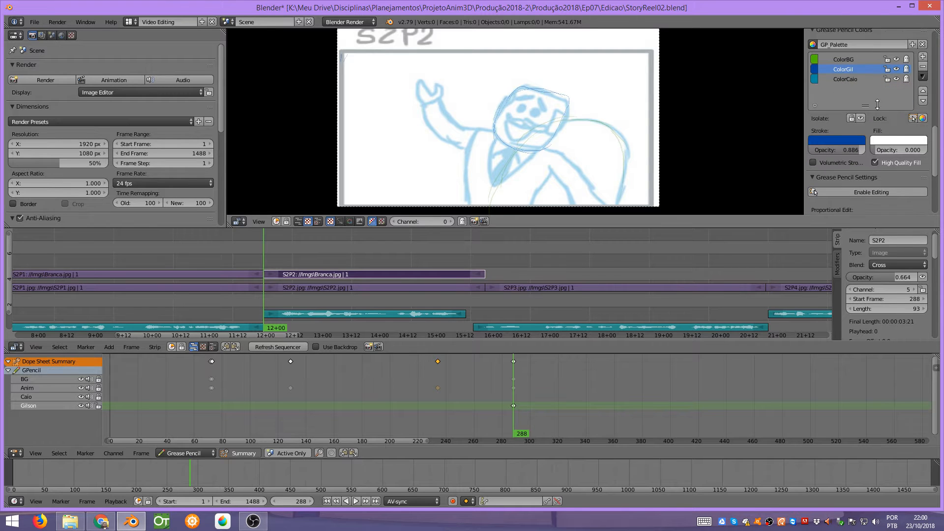
drag(851, 151, 888, 150)
Try volumetric strokes for the ColorGil palette colour and switch them back off.
scroll(834, 144, down, 3)
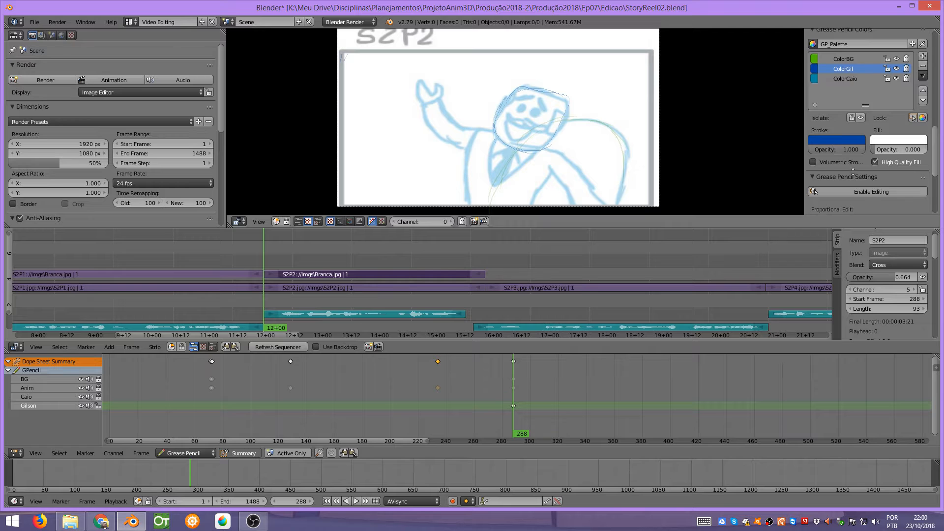
click(815, 106)
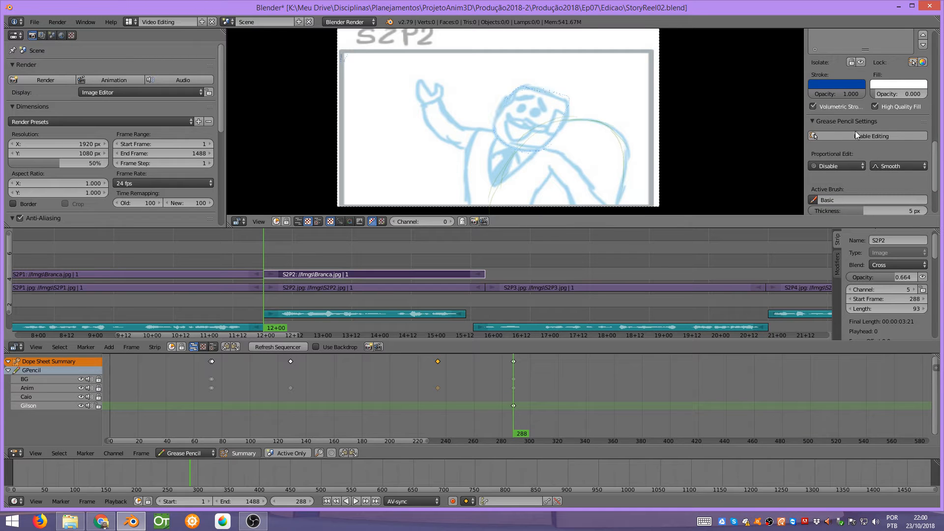
click(814, 107)
Set the Basic brush's sensitivity to 1.060 and its thickness to 8 px.
scroll(852, 146, down, 4)
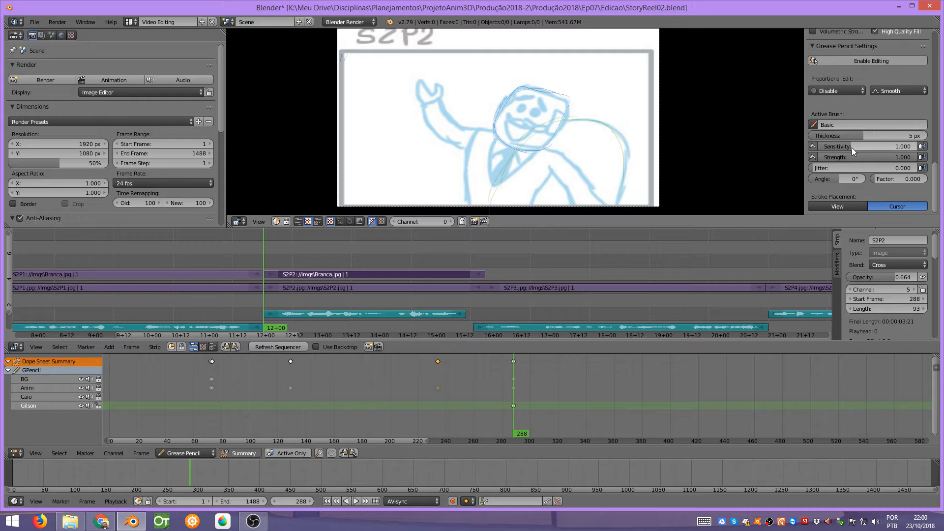
drag(849, 149, 853, 149)
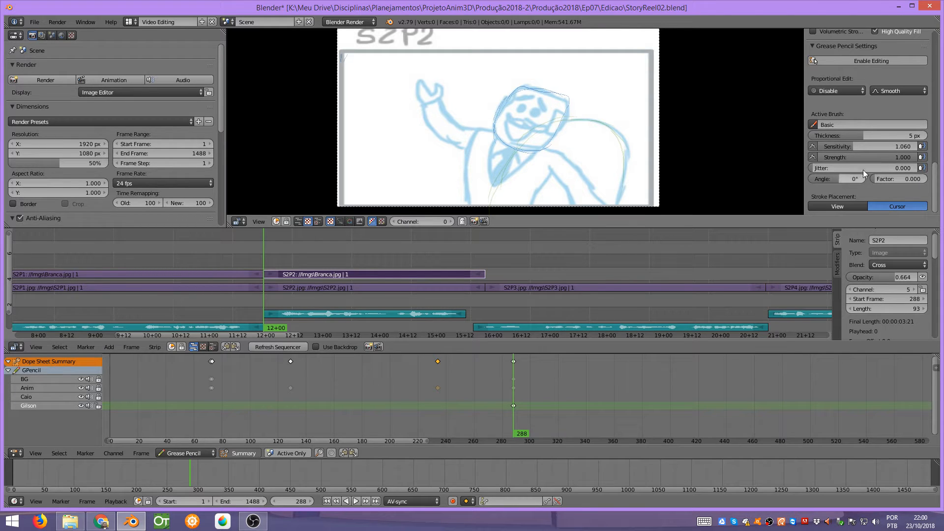
click(896, 137)
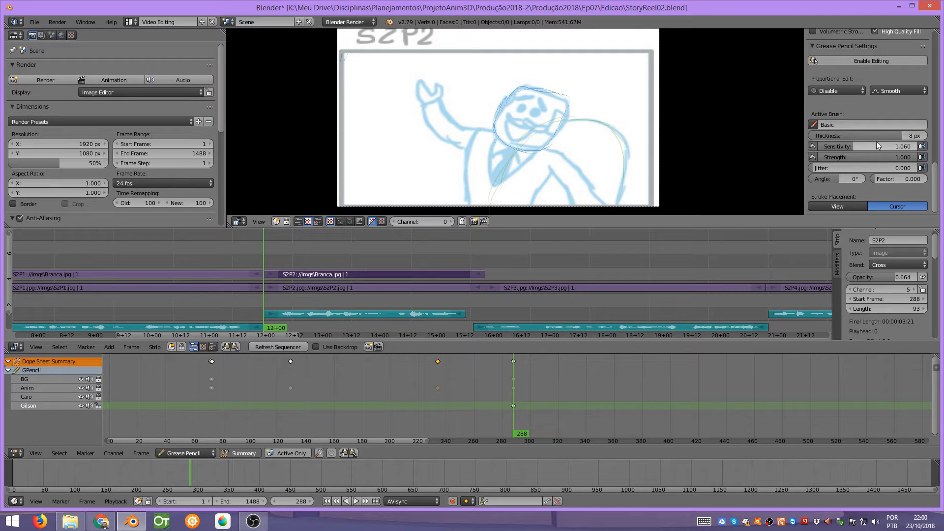
key(Return)
Trace the man's facial features inside the head outline on the Gilson layer with the thicker brush.
scroll(814, 61, up, 10)
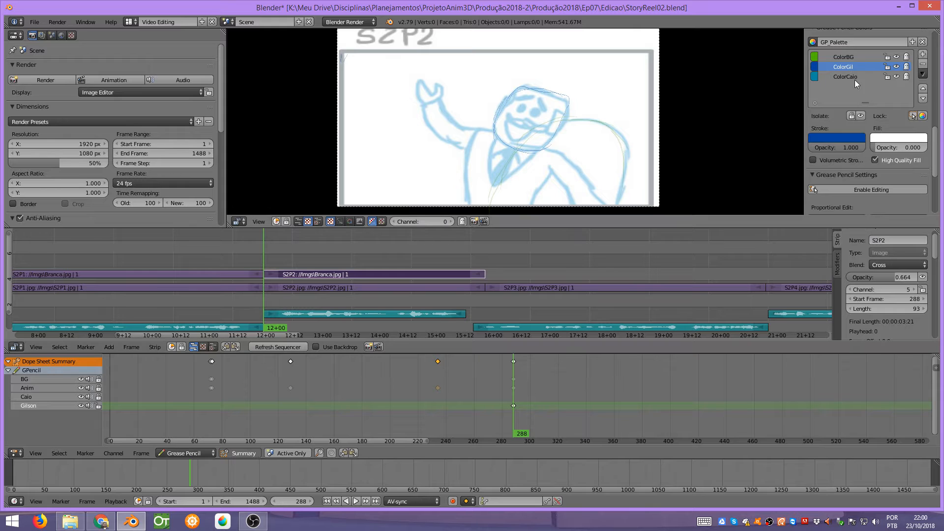
scroll(849, 120, up, 12)
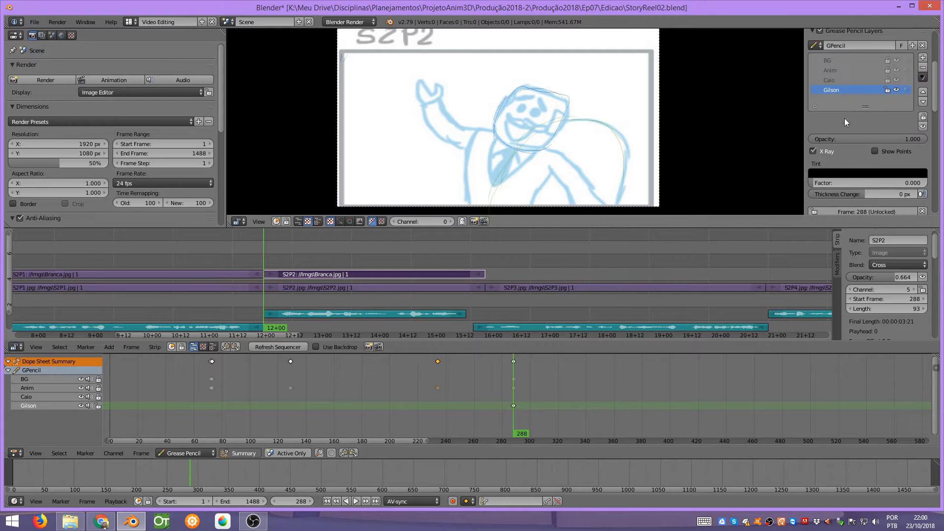
click(906, 148)
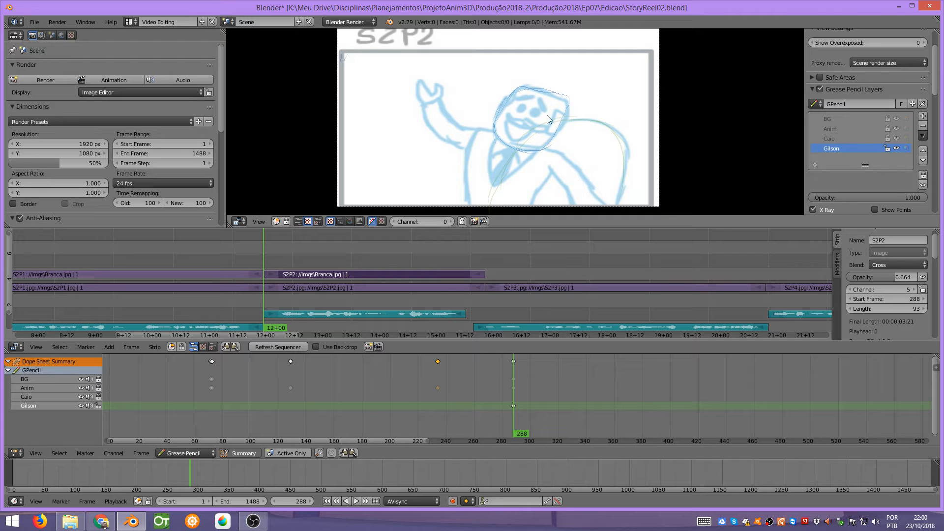
scroll(539, 144, up, 4)
scroll(568, 107, down, 3)
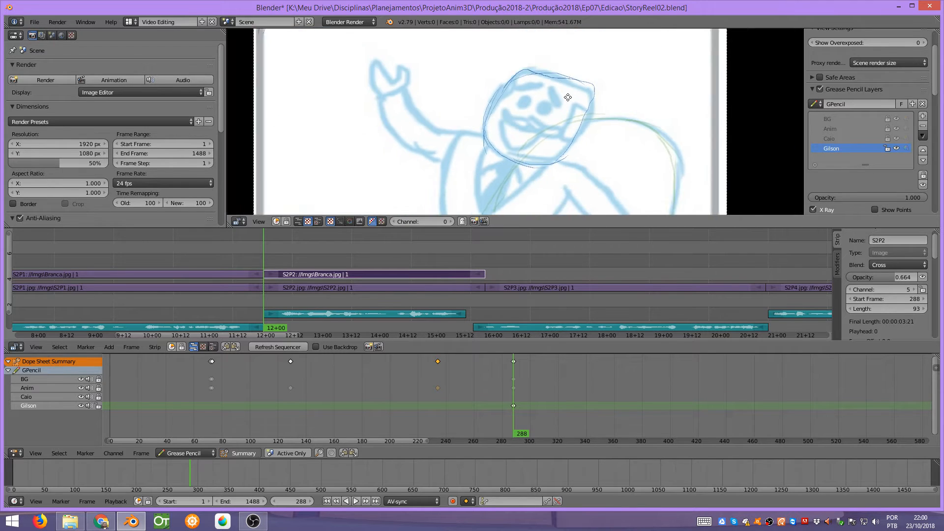
scroll(567, 105, down, 5)
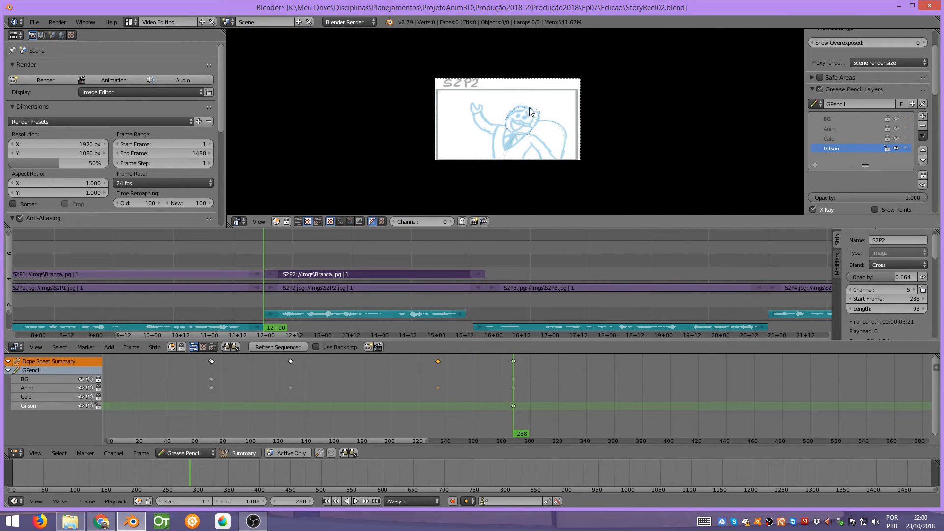
key(d)
drag(522, 115, 515, 132)
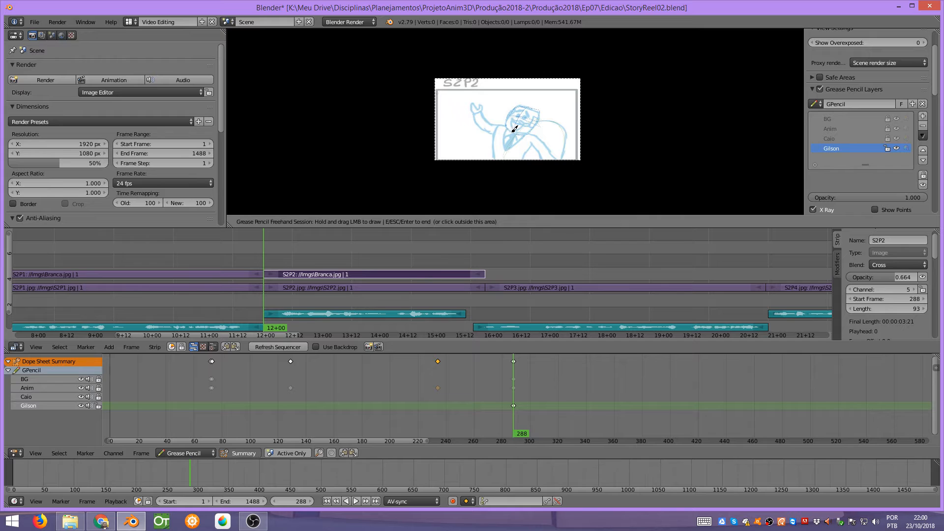
Sketch the man's torso and shoulder lines and a first arm stroke over the S2P2 panel on the Gilson layer.
mouse_move(514, 129)
mouse_down()
mouse_move(503, 129)
mouse_move(494, 159)
mouse_move(557, 171)
mouse_up()
drag(502, 129, 487, 137)
drag(490, 135, 464, 141)
key(Escape)
drag(525, 387, 514, 376)
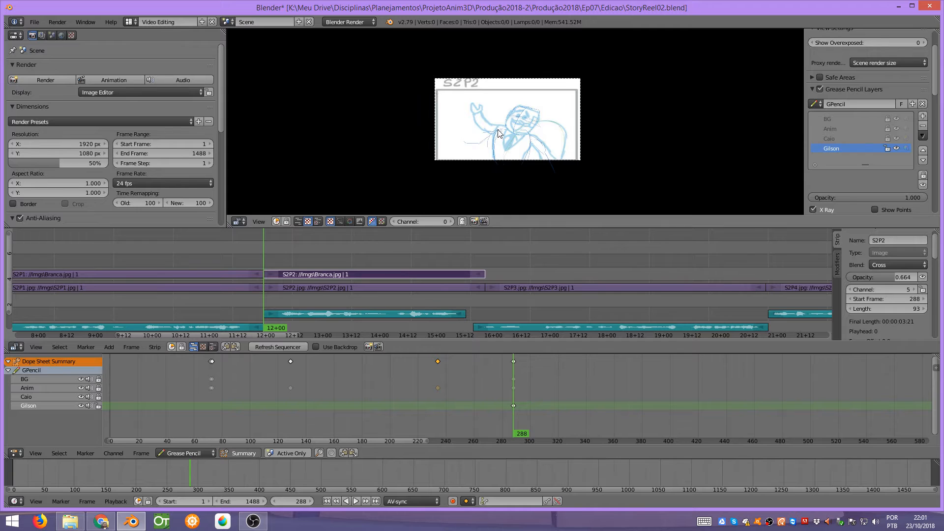
Sketch the man's lowered arm and hand beside his torso on the Gilson layer, then erase stray strokes near the raised arm.
key(d)
mouse_move(498, 130)
mouse_down()
mouse_move(476, 156)
mouse_move(484, 158)
mouse_up()
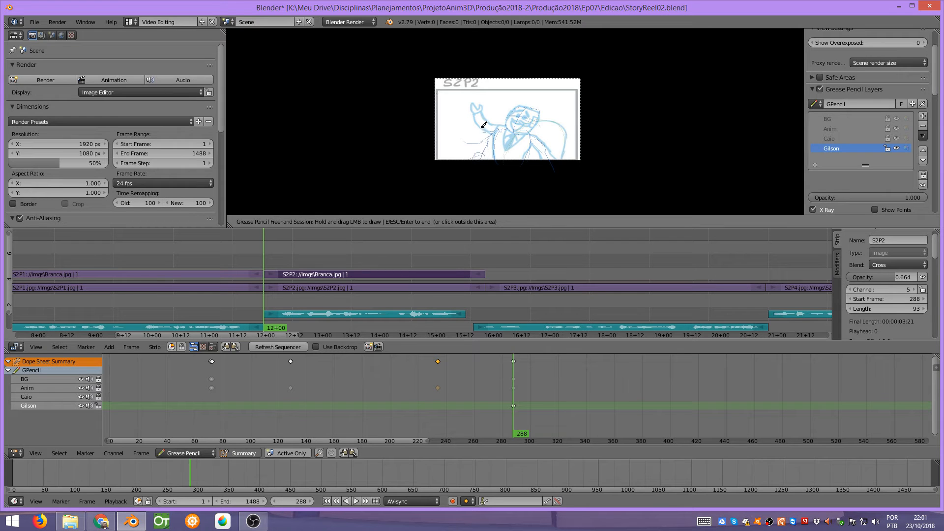
mouse_move(483, 136)
right_down()
mouse_move(470, 141)
mouse_move(479, 125)
right_up()
Erase the man's old head and redraw it more upright with curved centre and eye guide lines and a simple face.
scroll(526, 136, up, 4)
scroll(534, 98, down, 2)
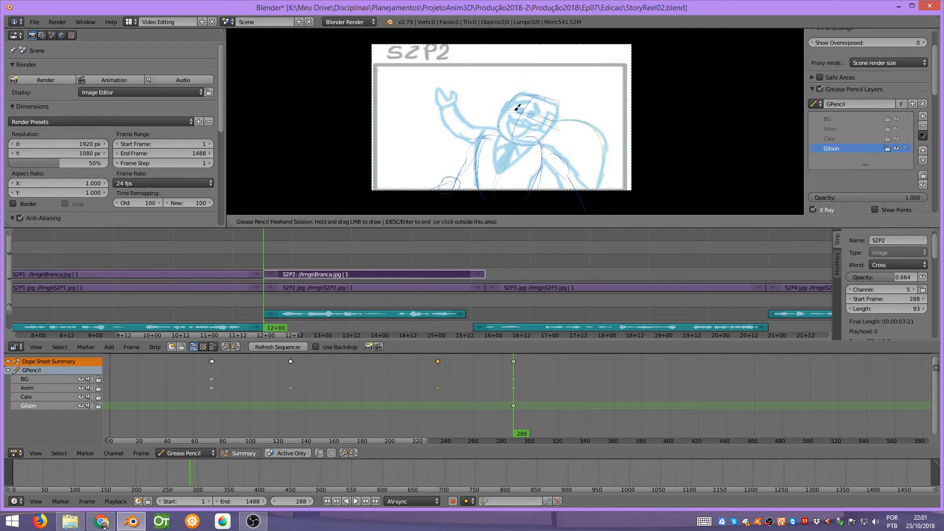
scroll(538, 89, up, 3)
scroll(538, 89, down, 1)
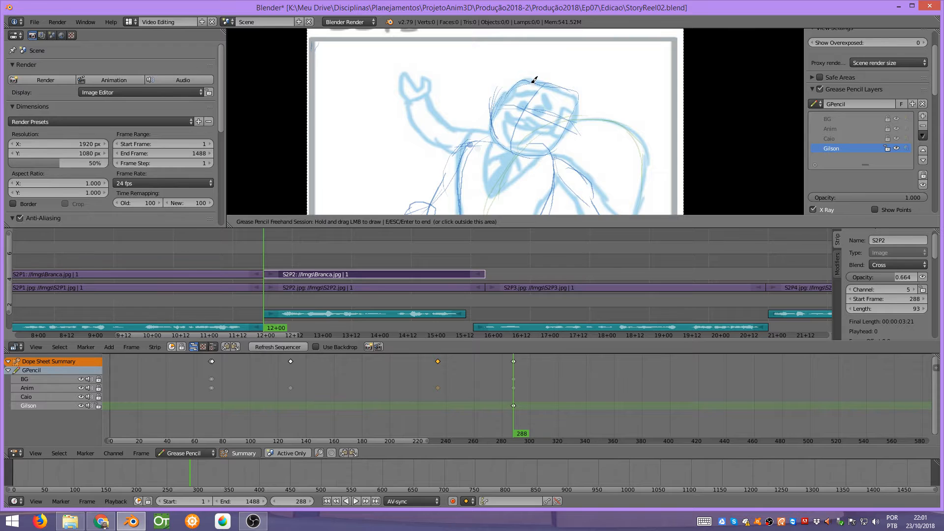
mouse_move(535, 79)
right_down()
mouse_move(492, 109)
mouse_move(487, 127)
mouse_move(588, 101)
mouse_move(548, 104)
mouse_move(556, 117)
mouse_move(541, 111)
right_up()
mouse_move(491, 87)
mouse_down()
mouse_move(498, 129)
mouse_move(569, 99)
mouse_move(529, 63)
mouse_move(502, 68)
mouse_move(486, 113)
mouse_up()
drag(531, 61, 521, 150)
drag(526, 66, 517, 148)
mouse_move(486, 118)
mouse_down()
mouse_move(558, 119)
mouse_move(541, 120)
mouse_up()
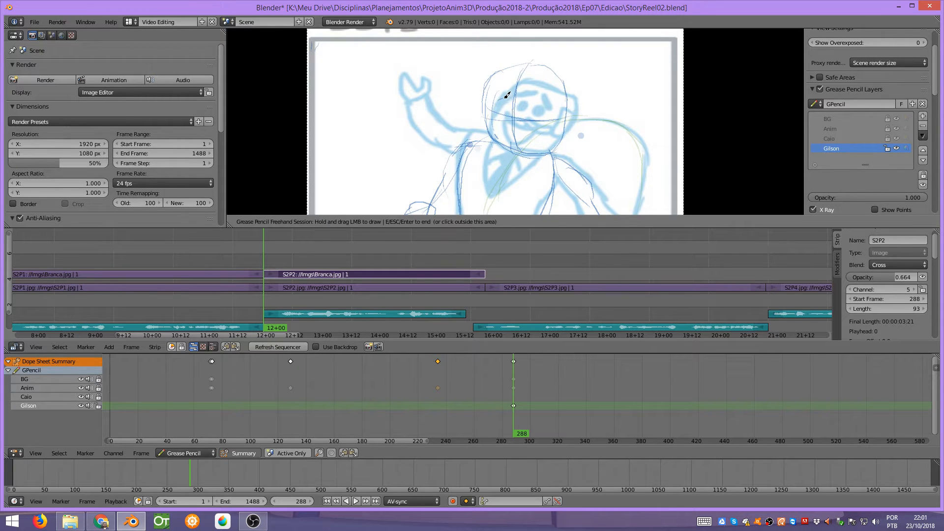
mouse_move(512, 102)
mouse_down()
mouse_move(525, 110)
mouse_move(522, 127)
mouse_up()
key(Escape)
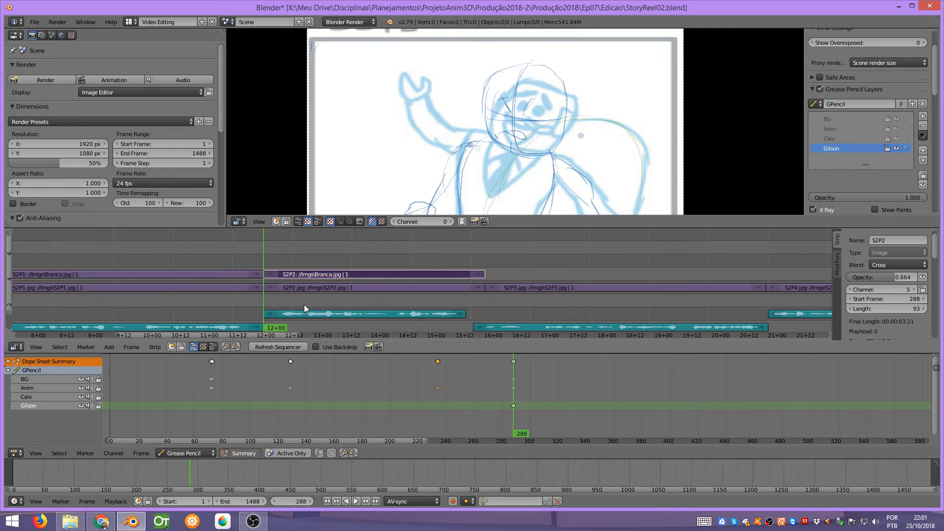
Listen to the audio strip under S2P2 and place the playhead on frame 305.
middle_drag(304, 305, 386, 253)
middle_drag(386, 296, 378, 233)
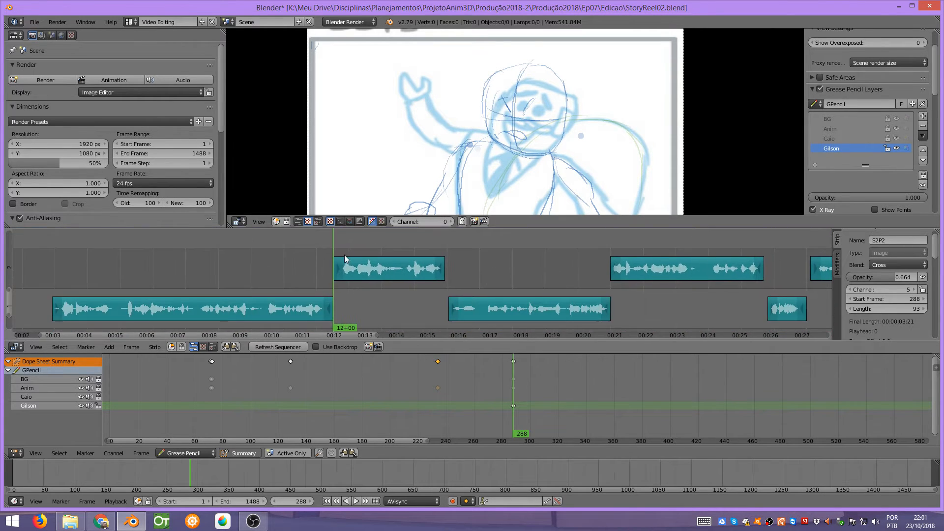
key(alt+a)
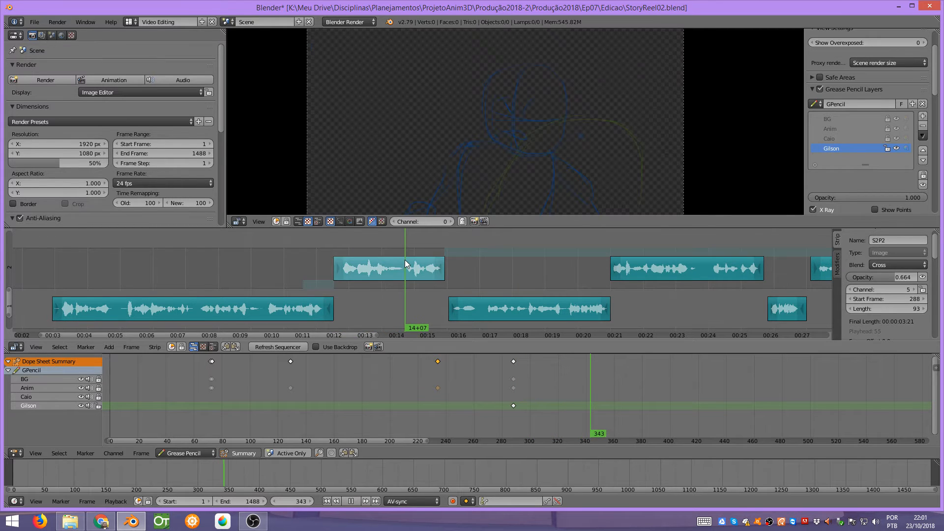
drag(405, 260, 356, 267)
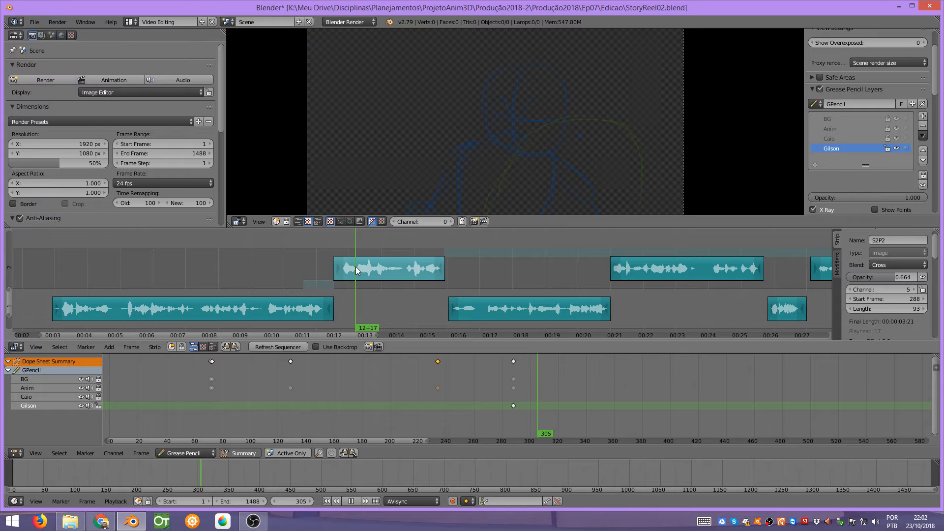
key(alt+a)
Sketch the man's second pose at frame 305 on the Gilson layer, with a turned head, torso, shoulders and raised waving hand.
scroll(524, 127, down, 3)
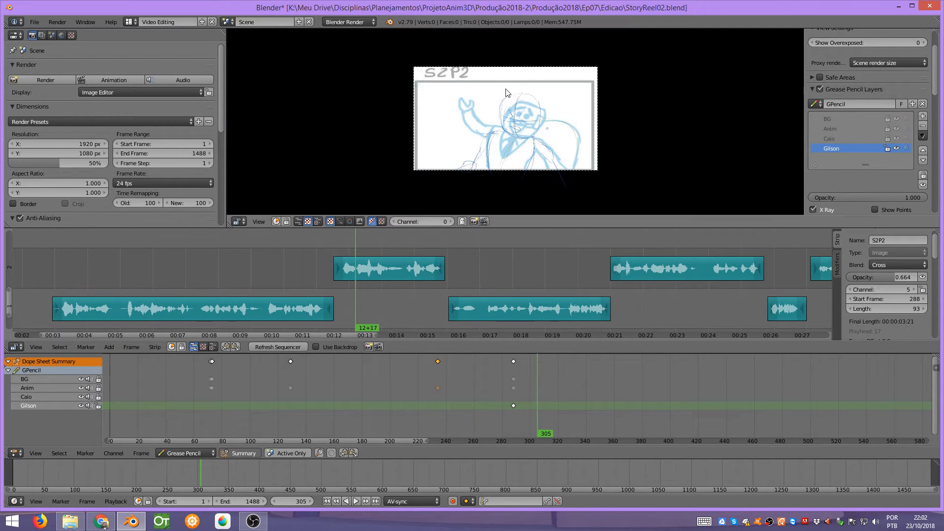
key(d)
mouse_move(515, 91)
mouse_down()
mouse_move(499, 130)
mouse_move(533, 134)
mouse_move(541, 98)
mouse_move(549, 104)
mouse_move(538, 125)
mouse_up()
mouse_move(526, 90)
mouse_down()
mouse_move(512, 113)
mouse_move(464, 114)
mouse_move(470, 104)
mouse_up()
mouse_move(470, 103)
mouse_down()
mouse_move(464, 112)
mouse_move(491, 168)
mouse_up()
drag(498, 136, 501, 165)
mouse_move(536, 138)
mouse_down()
mouse_move(533, 169)
mouse_move(554, 160)
mouse_move(562, 174)
mouse_up()
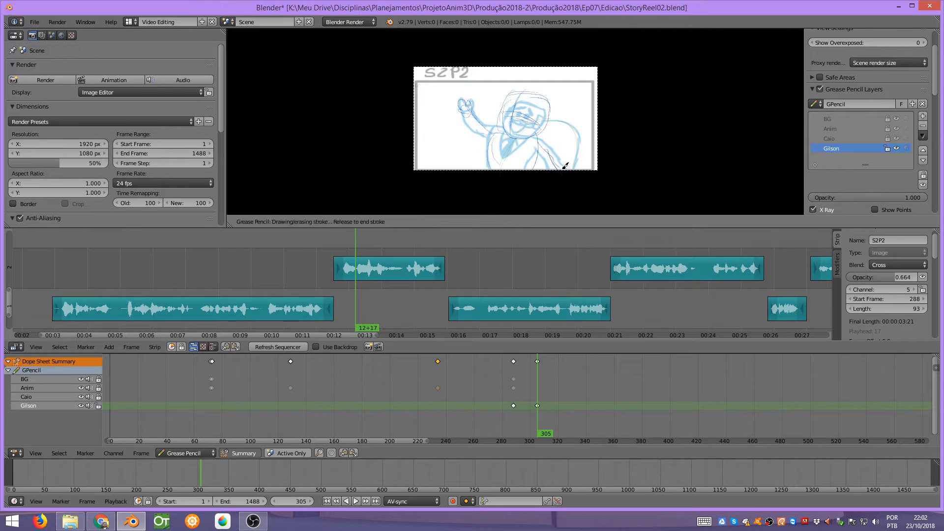
key(Escape)
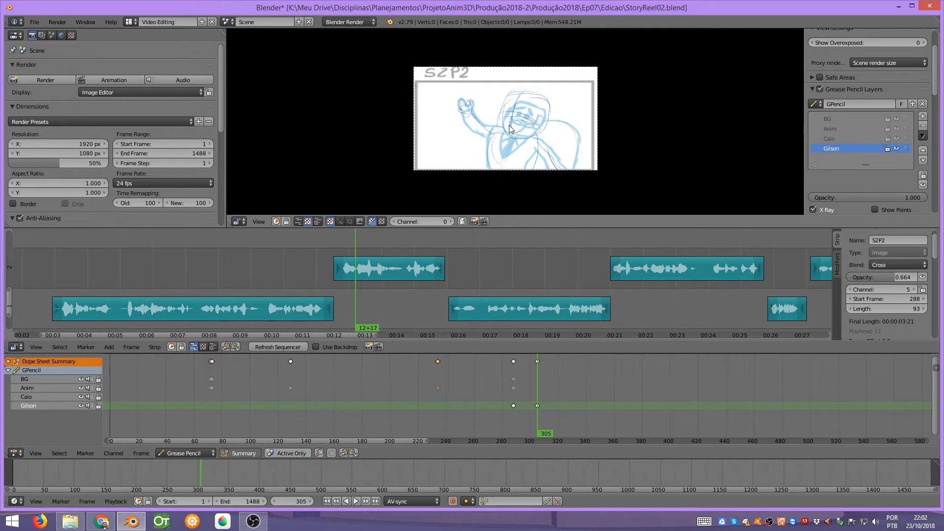
Set the opacity of the white S2P2 image strip to 1.000 to hide the reference.
click(339, 246)
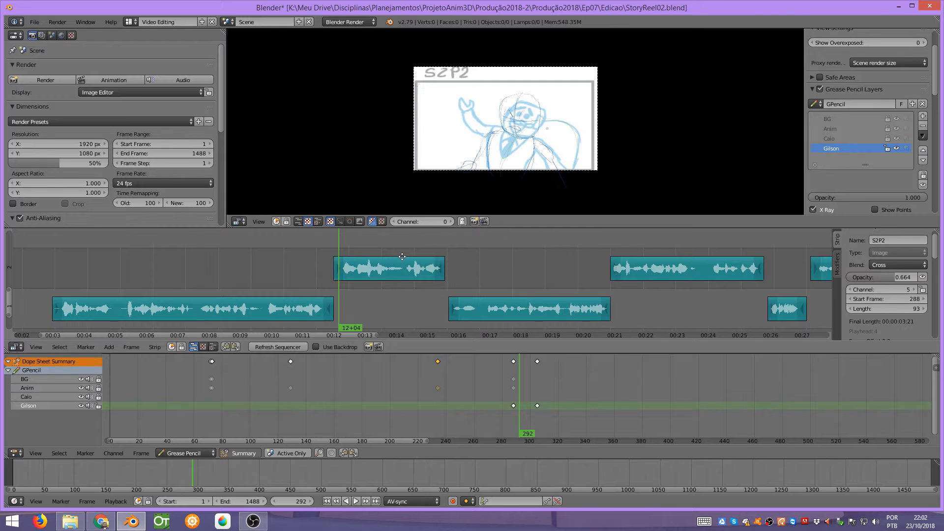
middle_drag(403, 256, 407, 334)
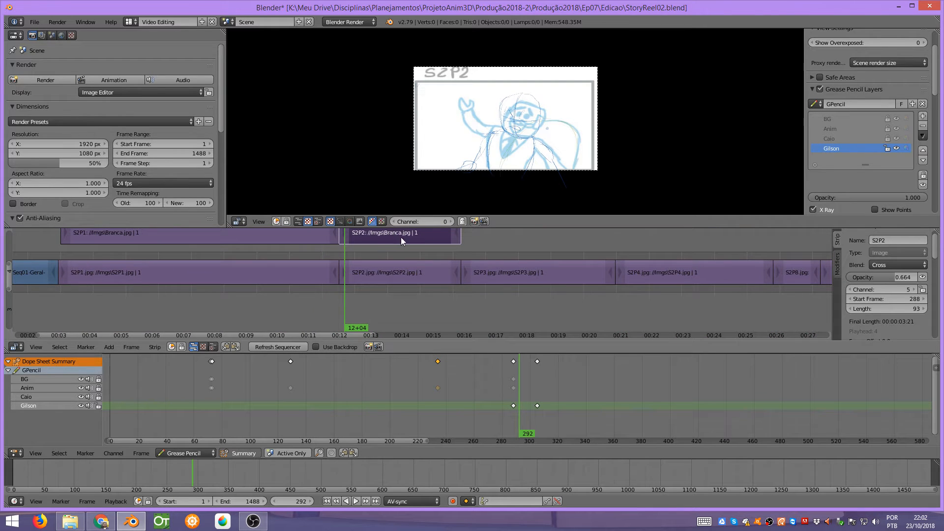
drag(891, 279, 914, 267)
Play back the two S2P2 poses from frame 290 and save the file.
key(alt+a)
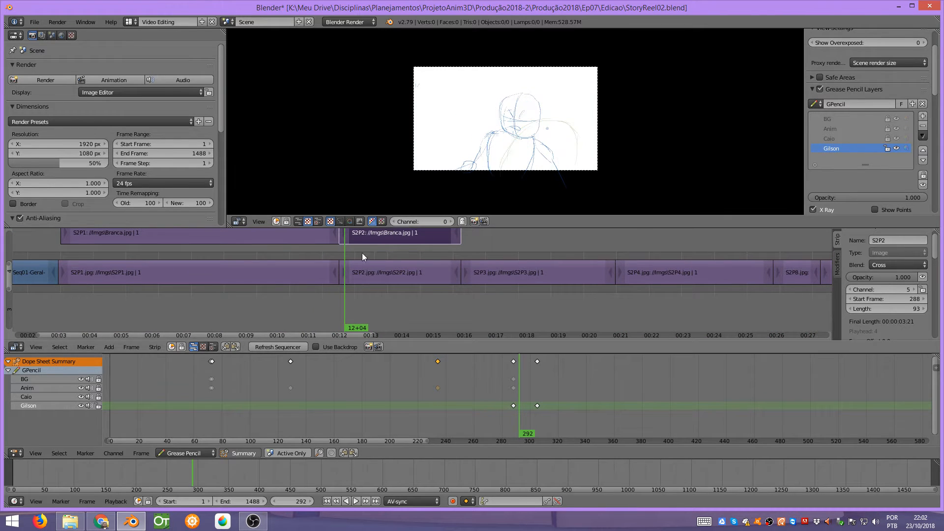
click(341, 253)
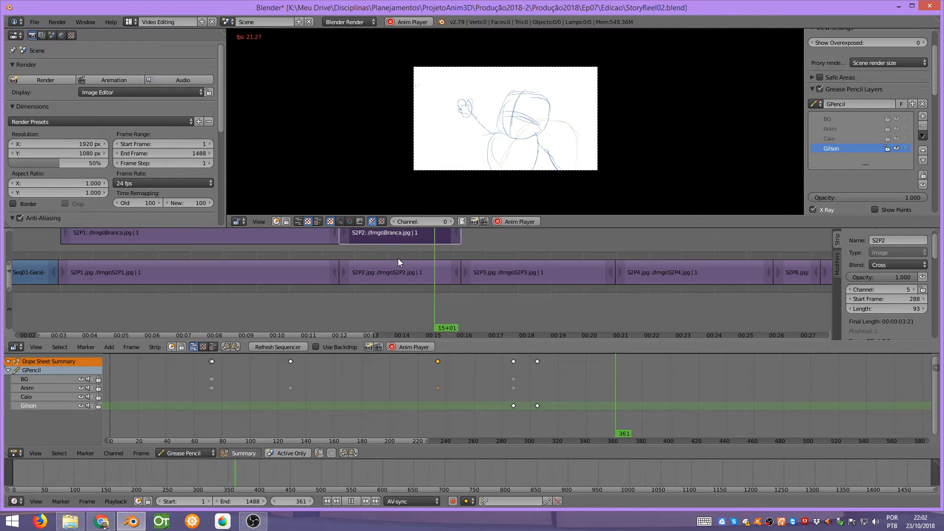
key(Escape)
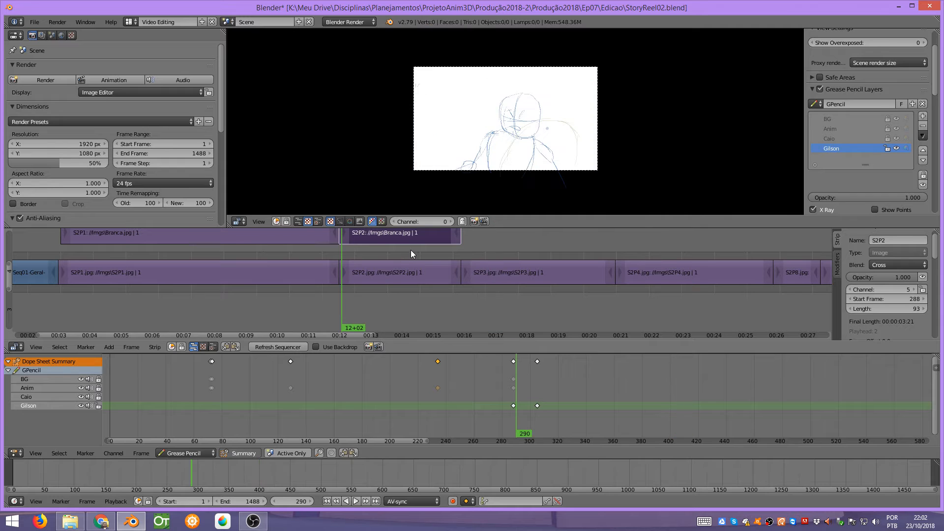
scroll(394, 251, down, 2)
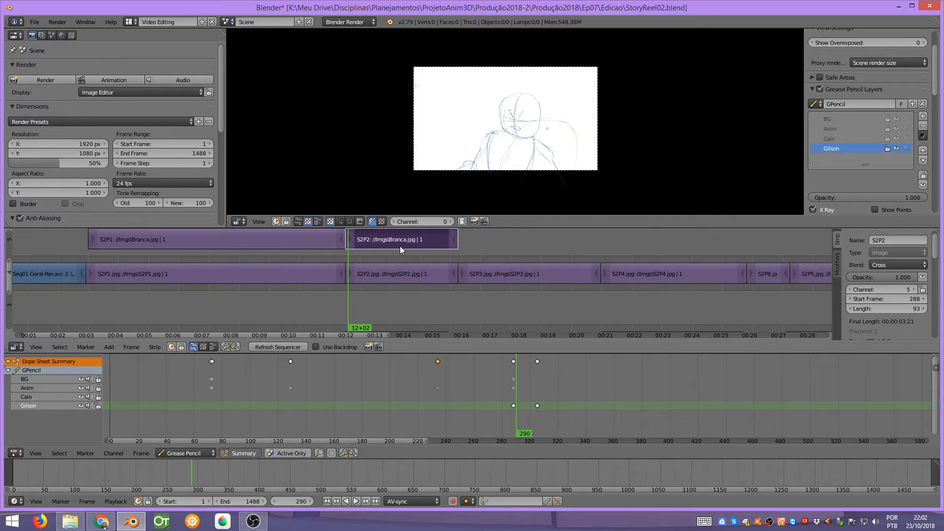
key(ctrl+s)
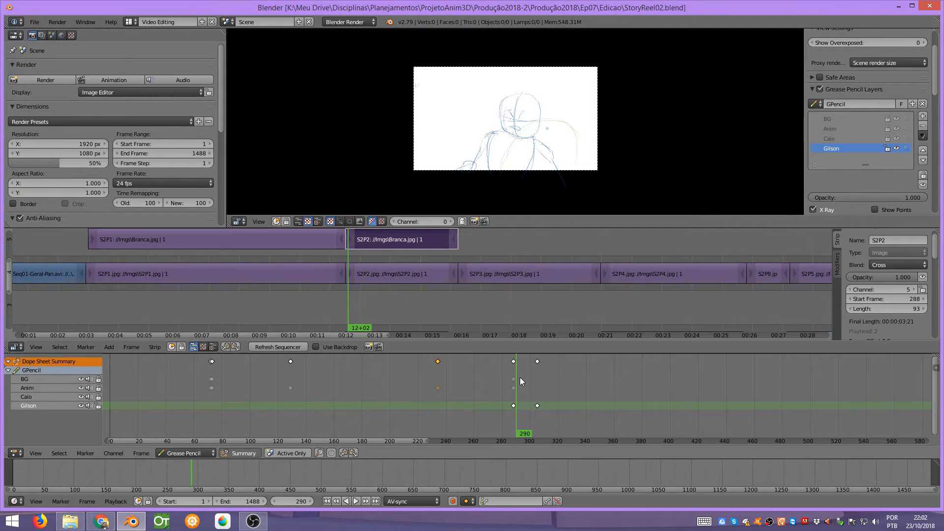
Check the transition from S2P1 to S2P2 around frames 287 and 288.
click(512, 367)
key(alt+a)
key(Escape)
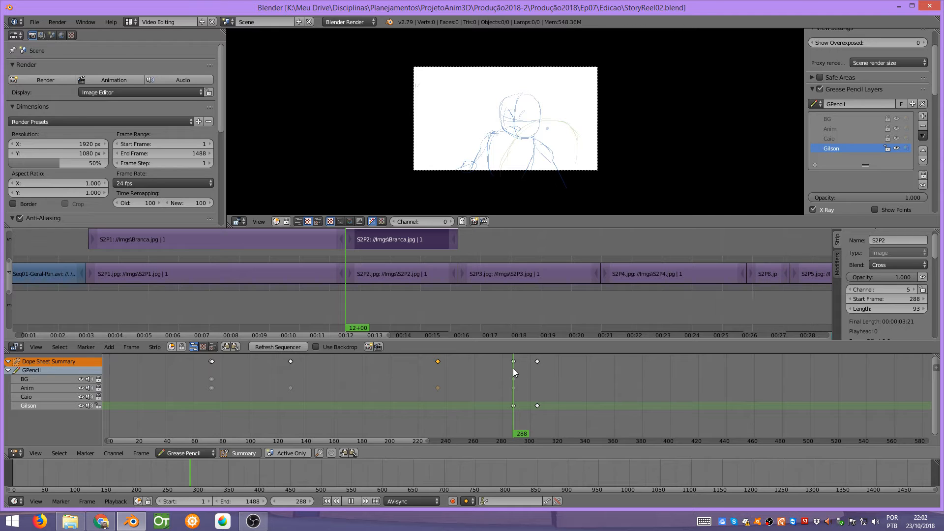
mouse_move(513, 368)
mouse_down()
mouse_move(469, 374)
mouse_move(515, 374)
mouse_move(503, 378)
mouse_move(514, 405)
mouse_move(512, 383)
mouse_up()
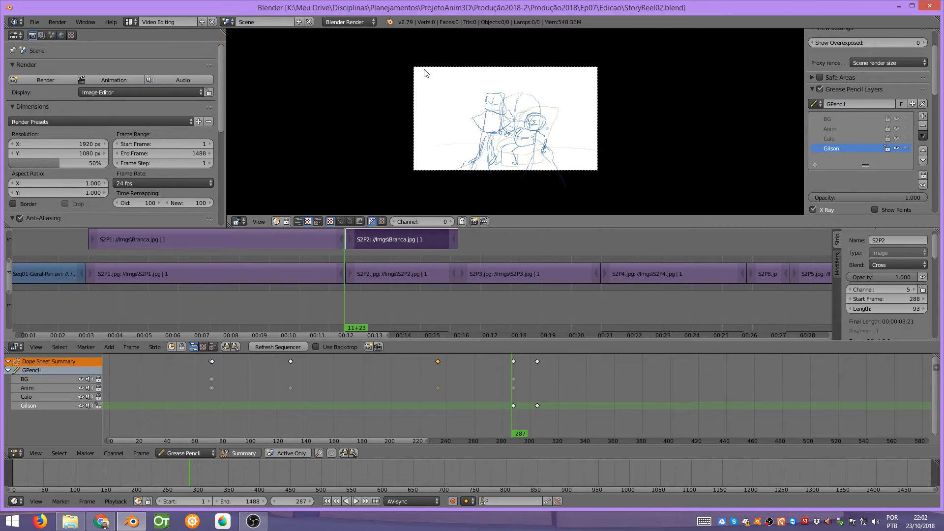
Start a new Gilson drawing at frame 287 with a short mark in the upper-left corner of the white panel.
key(d)
drag(416, 71, 419, 67)
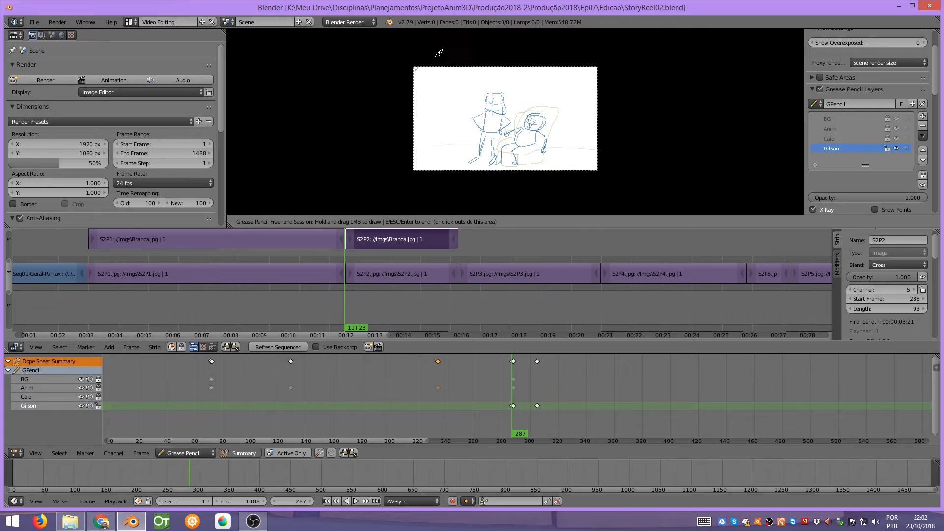
key(Escape)
mouse_move(516, 384)
mouse_down()
mouse_move(465, 397)
mouse_move(512, 386)
mouse_up()
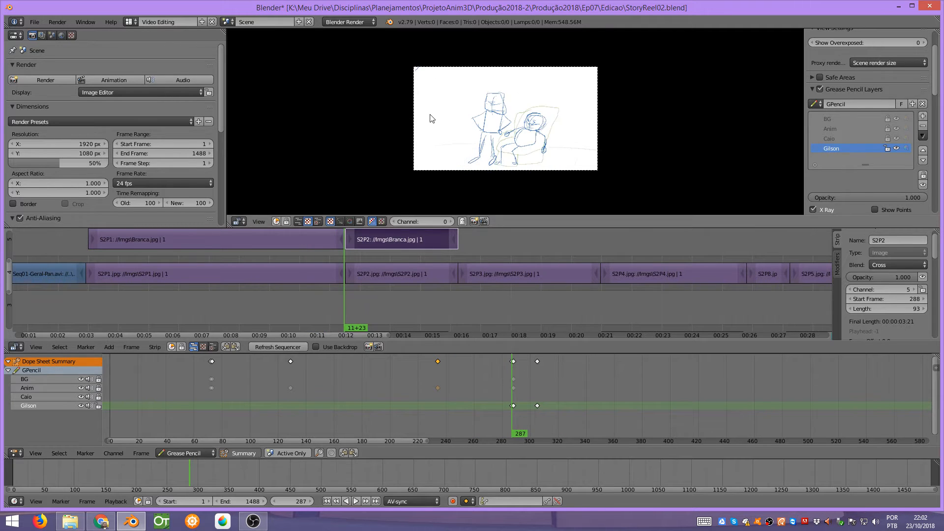
Enable grease pencil stroke editing and delete the points of the small corner mark at frame 287.
middle_drag(428, 131, 424, 166)
mouse_move(436, 138)
ctrl+middle_down()
mouse_move(438, 107)
mouse_move(454, 85)
ctrl+middle_up()
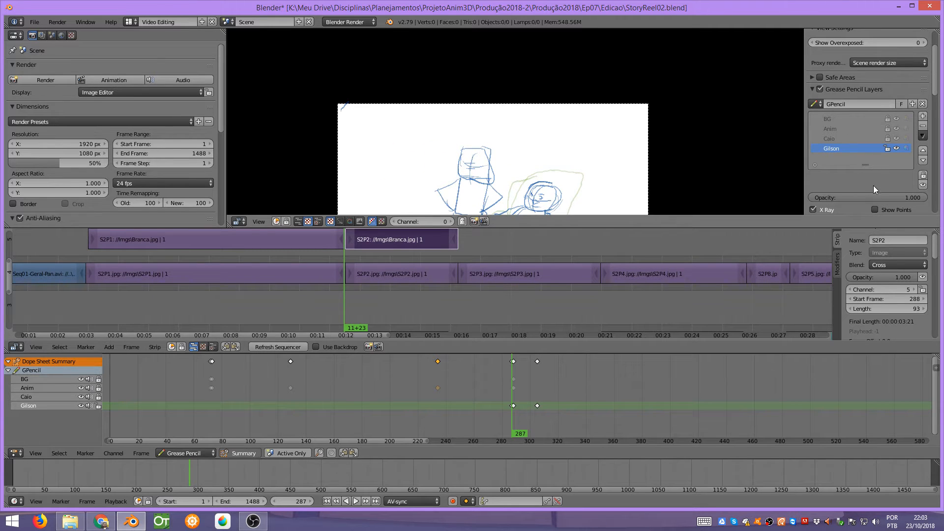
scroll(874, 185, down, 3)
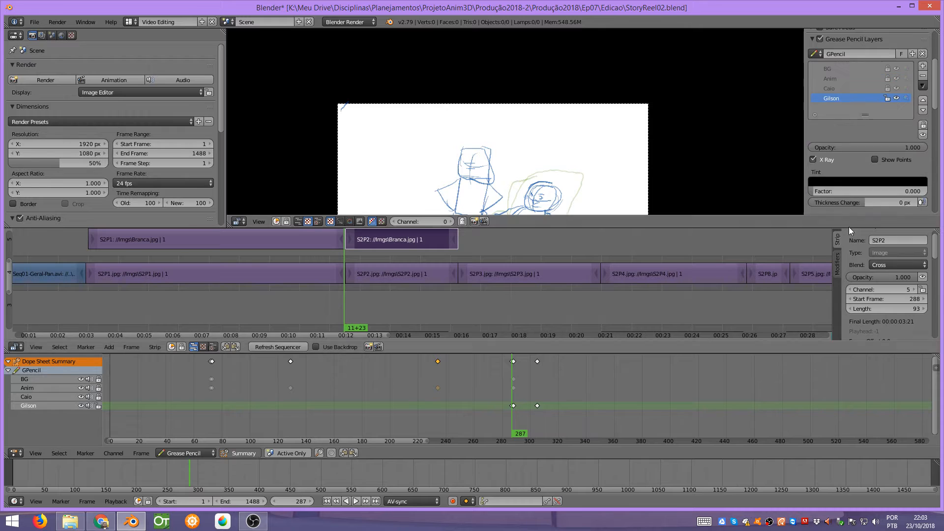
scroll(851, 120, up, 2)
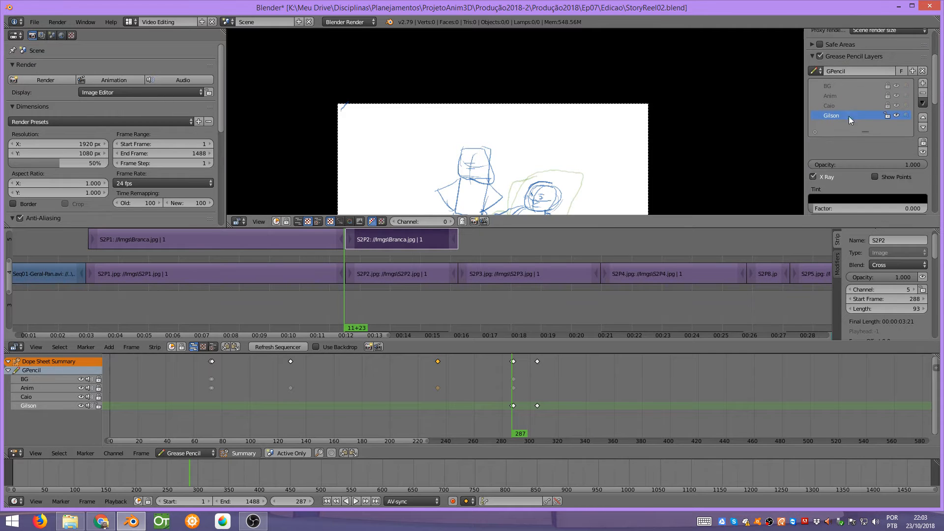
scroll(851, 120, down, 8)
scroll(873, 88, down, 5)
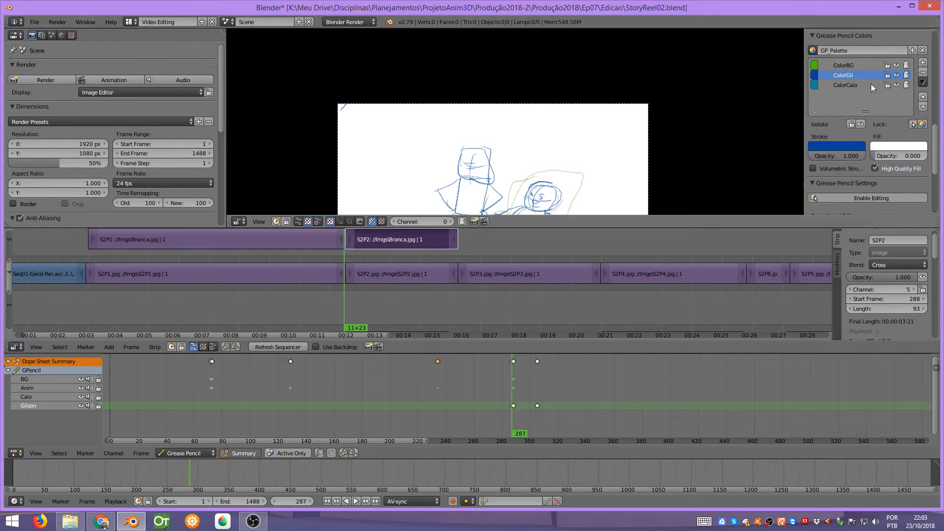
scroll(871, 85, down, 5)
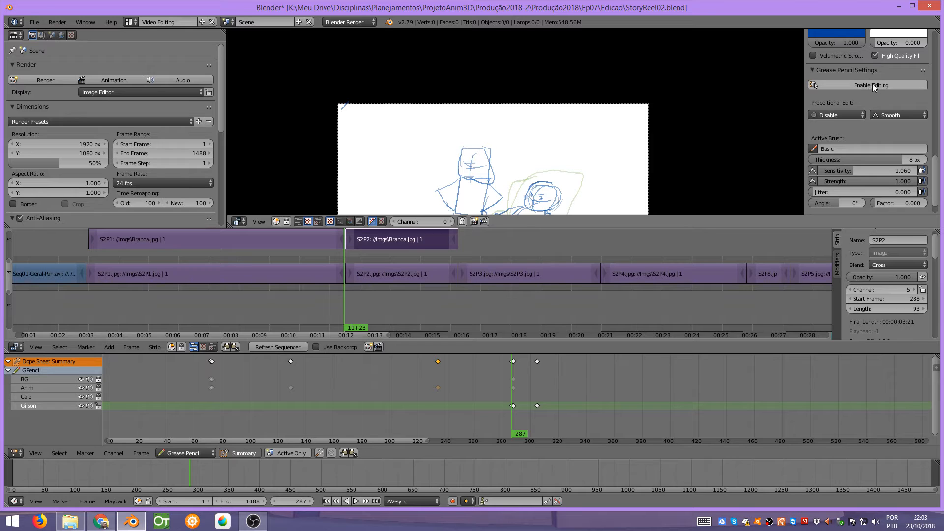
click(875, 83)
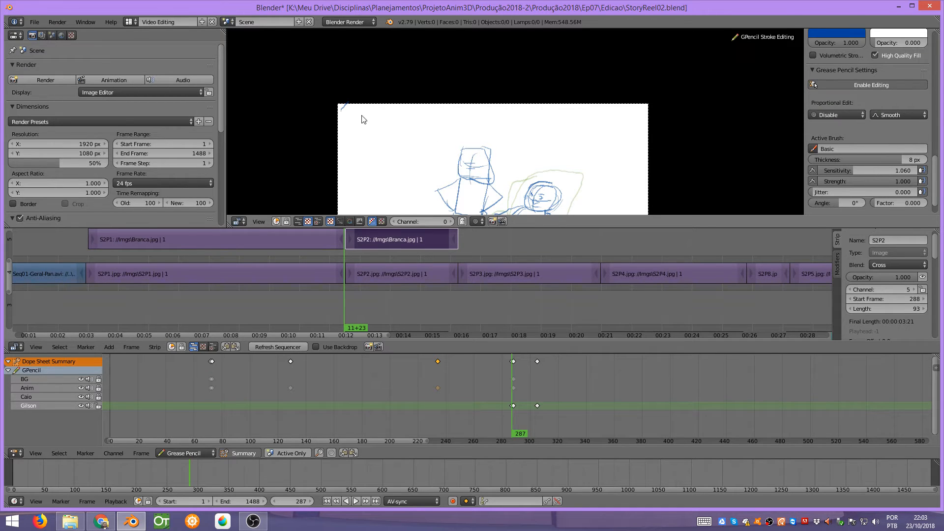
key(x)
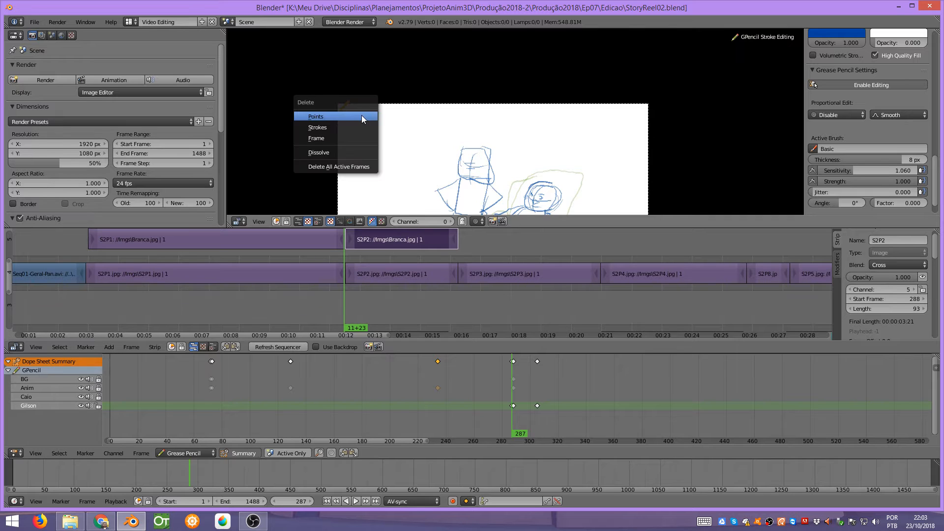
click(362, 115)
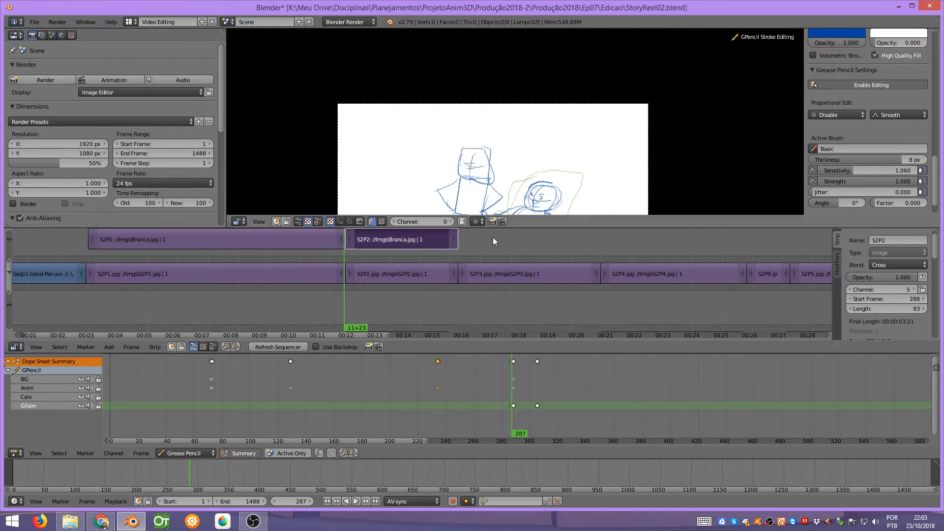
Compare the man's two poses by playing and scrubbing between frames 288 and 305.
key(alt+a)
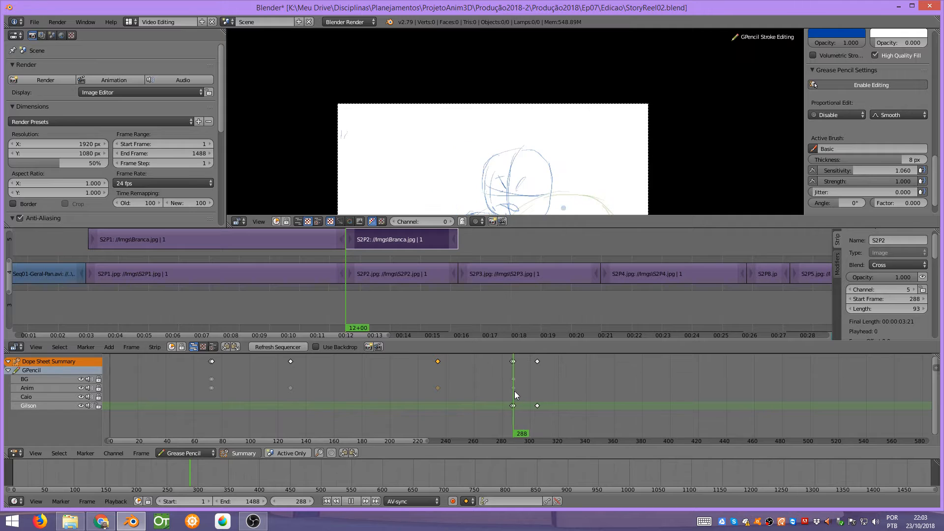
key(alt+a)
click(537, 392)
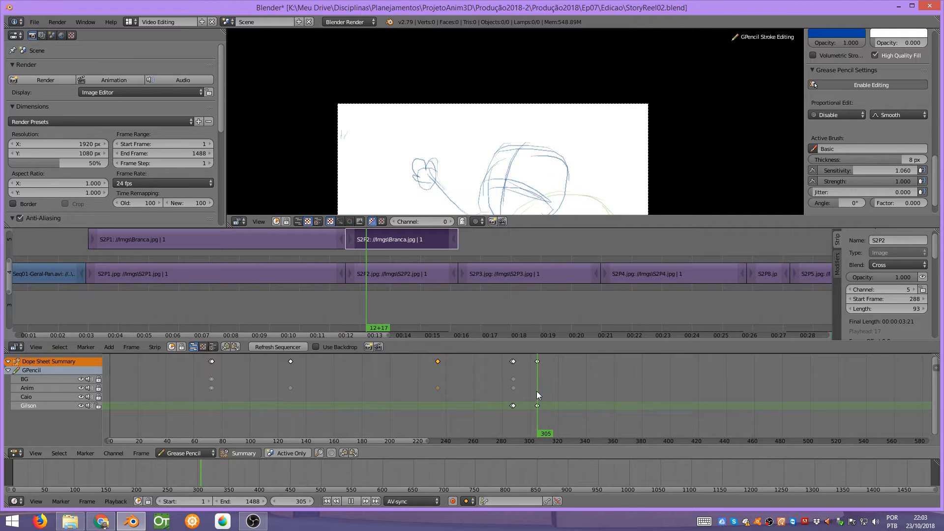
middle_drag(535, 184, 537, 79)
scroll(542, 120, down, 2)
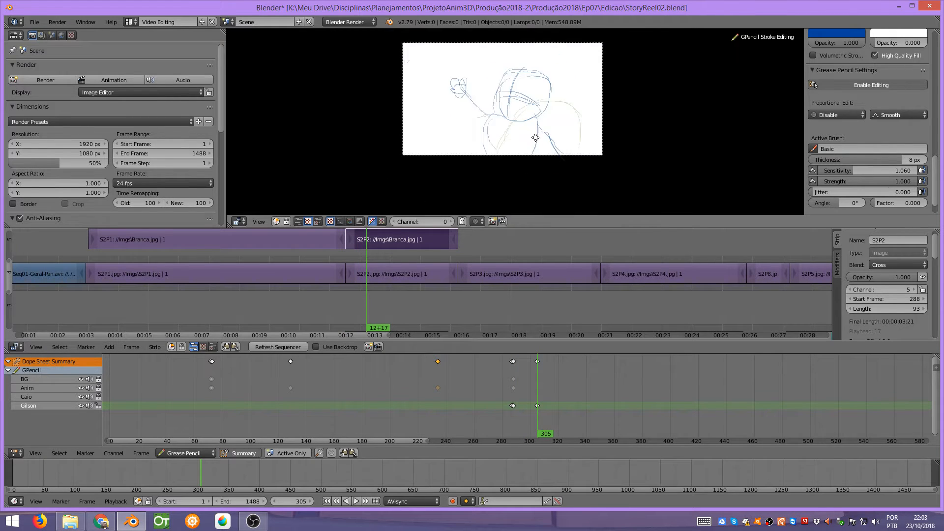
click(512, 379)
drag(515, 378, 538, 382)
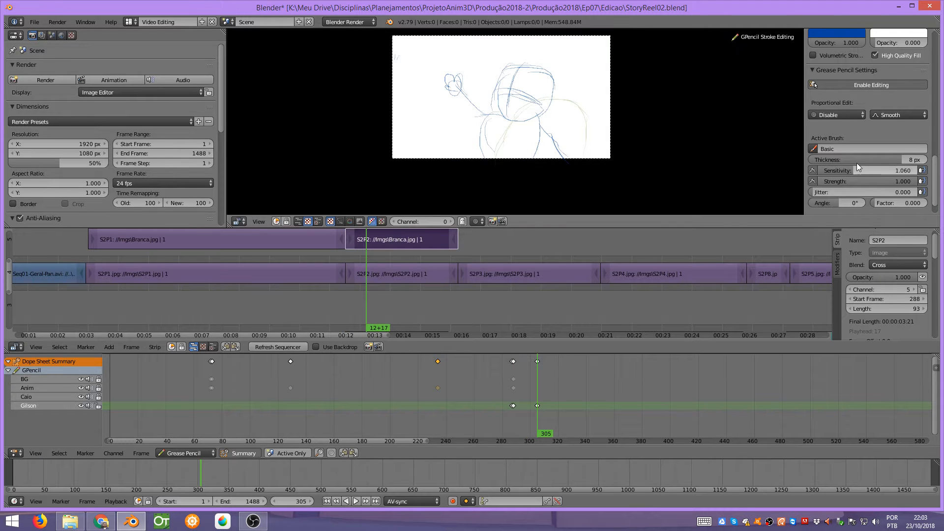
scroll(851, 152, up, 4)
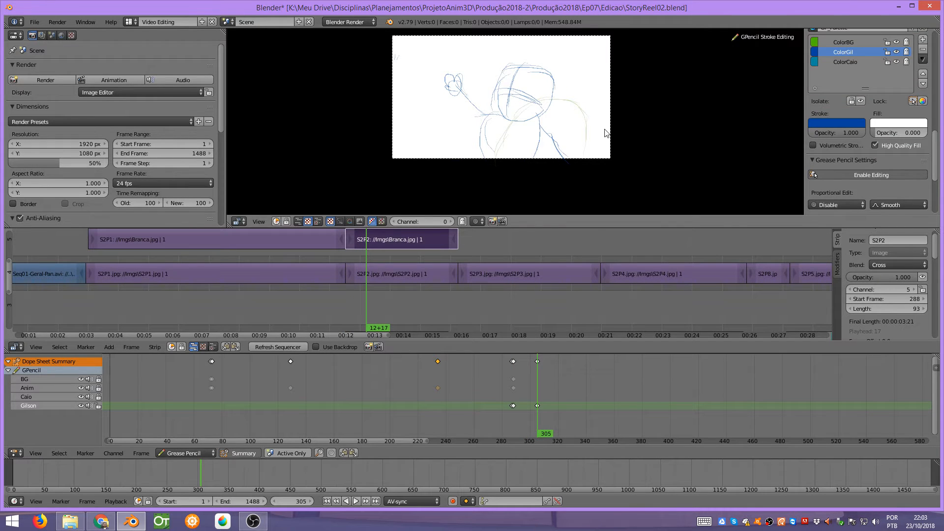
Enable onion skinning for the Gilson layer to see the neighbouring poses as ghosts.
scroll(834, 160, up, 6)
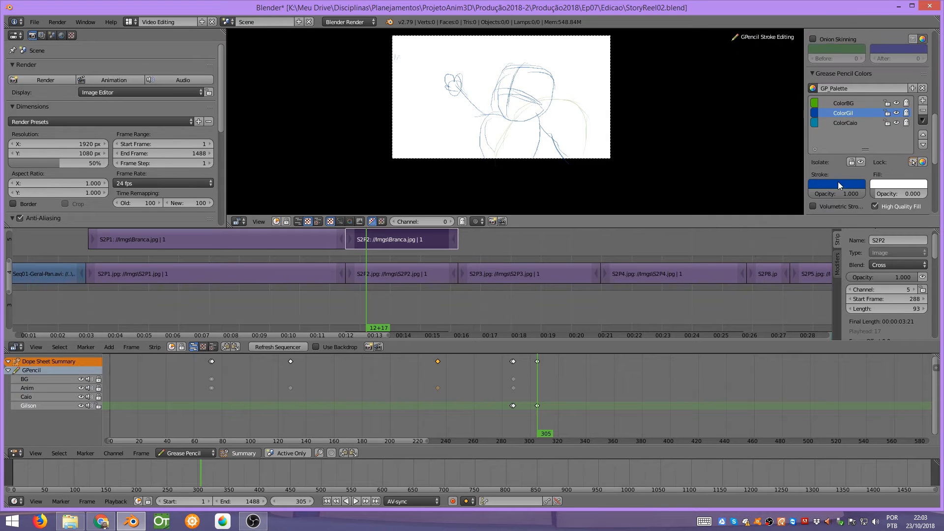
click(814, 121)
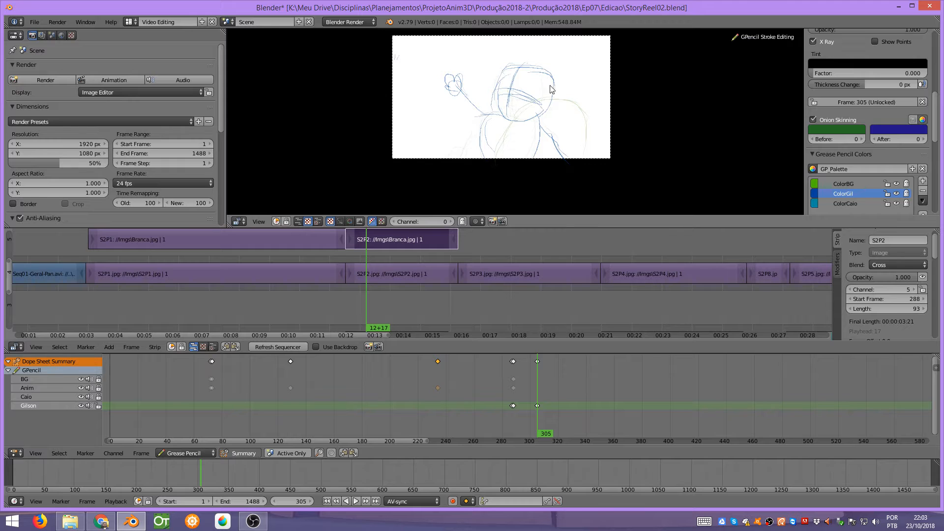
scroll(541, 133, up, 2)
scroll(541, 134, down, 1)
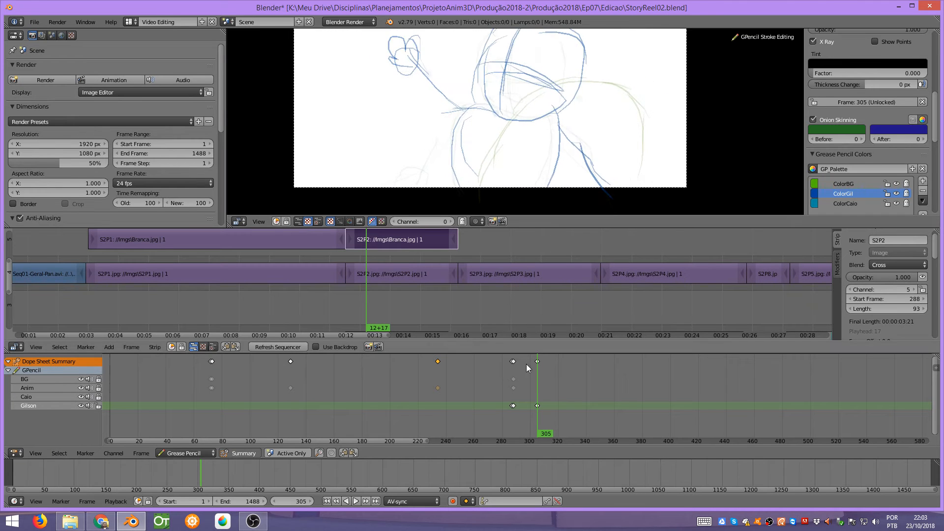
Go to frame 309 and save the project over StoryReel02.blend.
click(530, 388)
drag(529, 387, 542, 384)
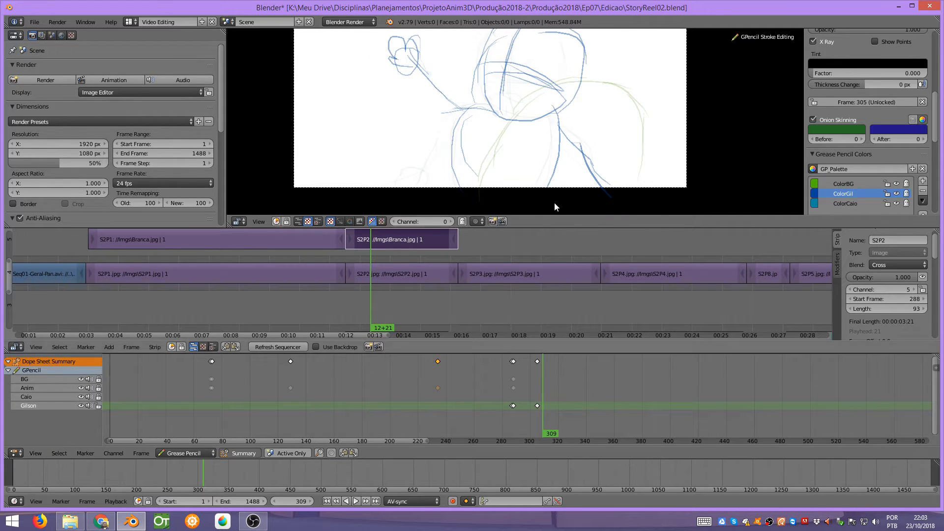
middle_drag(543, 92, 537, 111)
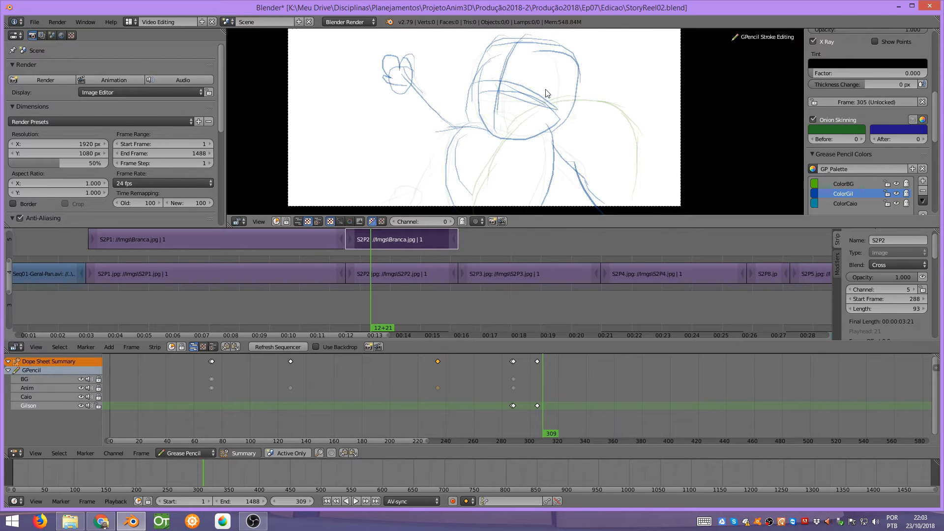
key(ctrl+s)
click(551, 84)
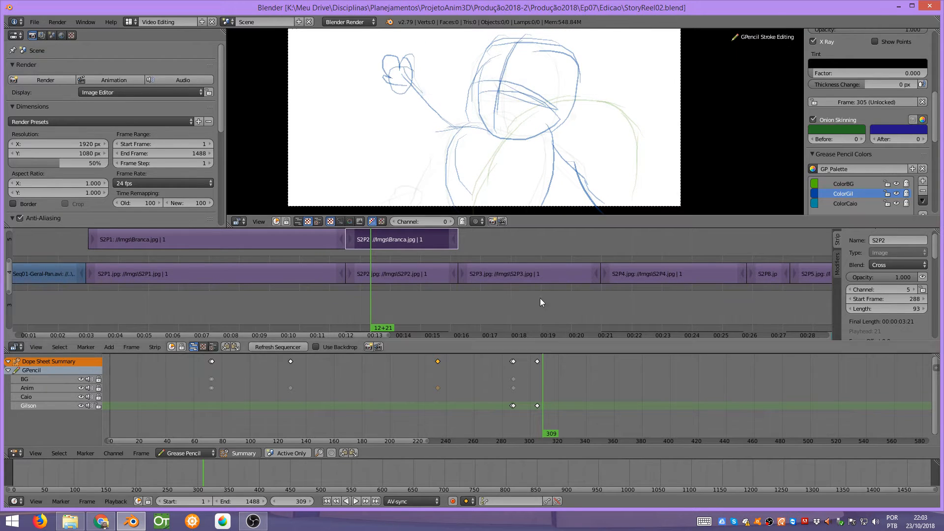
Play the S2P2 panel from frame 298 to check the pose timing against the audio.
click(538, 376)
key(alt+a)
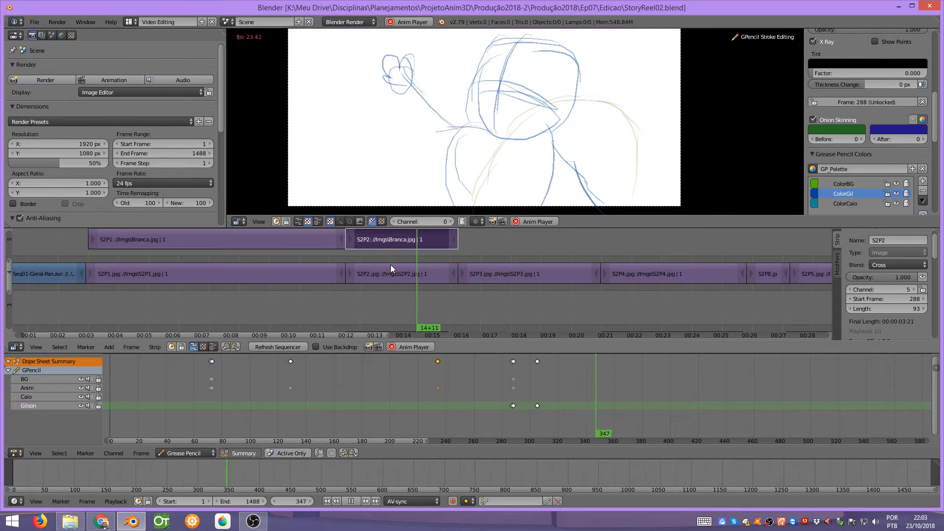
key(Escape)
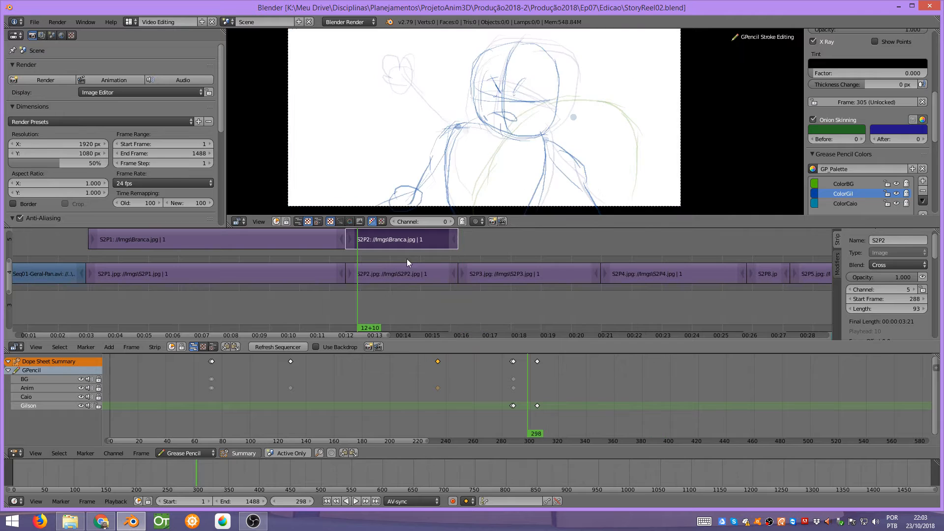
Go to frame 349 in the S2P2 panel, where Gilson's next pose starts.
click(418, 256)
drag(418, 255, 420, 255)
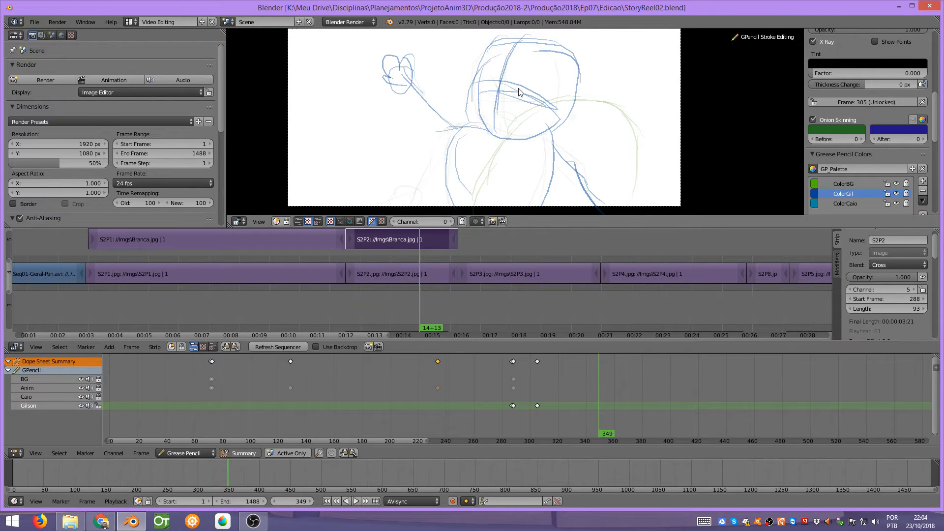
scroll(515, 77, down, 3)
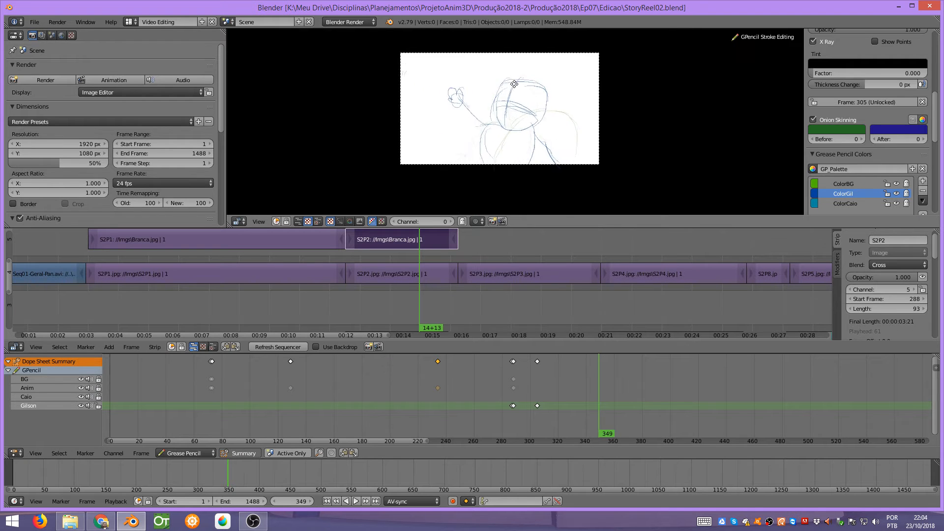
scroll(515, 78, up, 2)
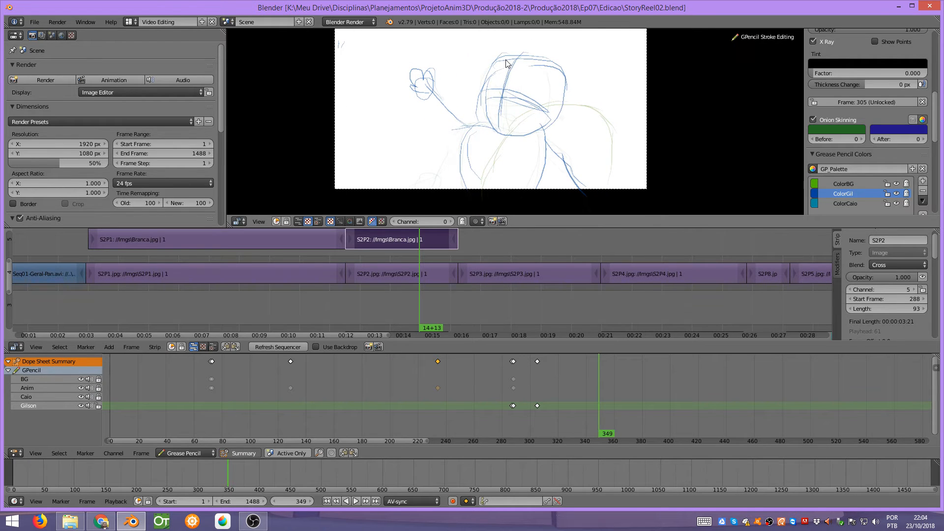
mouse_move(497, 63)
mouse_down()
mouse_move(489, 110)
mouse_move(512, 120)
mouse_move(556, 110)
mouse_move(555, 67)
mouse_move(523, 61)
mouse_move(482, 72)
mouse_move(562, 105)
mouse_up()
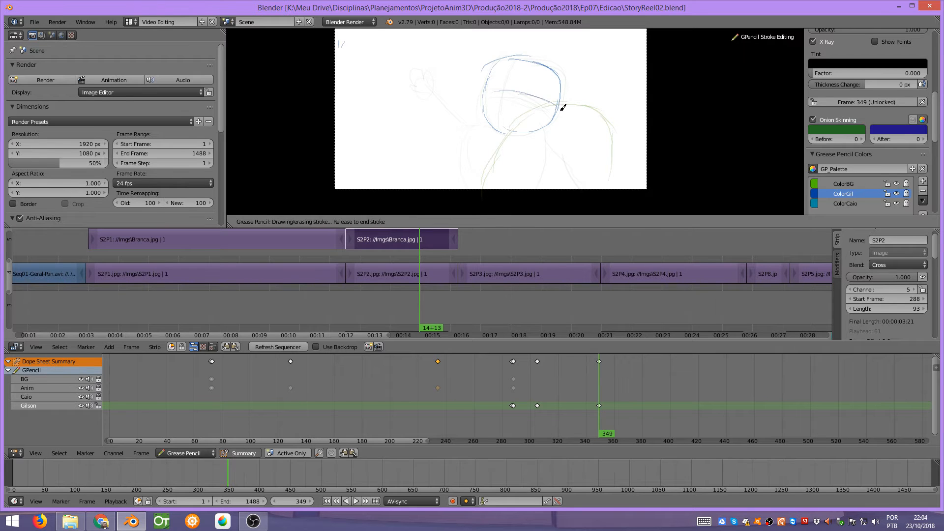
scroll(521, 97, down, 2)
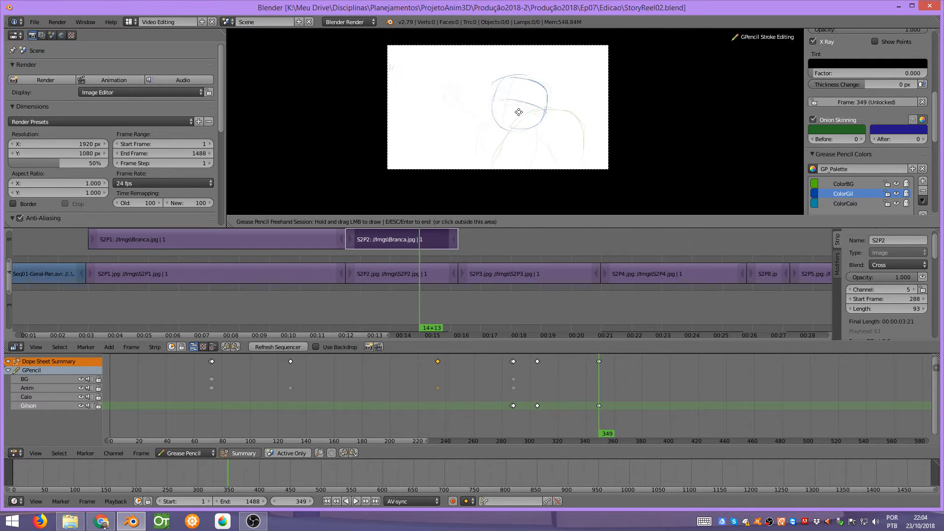
mouse_move(515, 76)
right_down()
mouse_move(497, 96)
mouse_move(511, 111)
mouse_move(541, 104)
mouse_move(528, 123)
mouse_move(482, 89)
right_up()
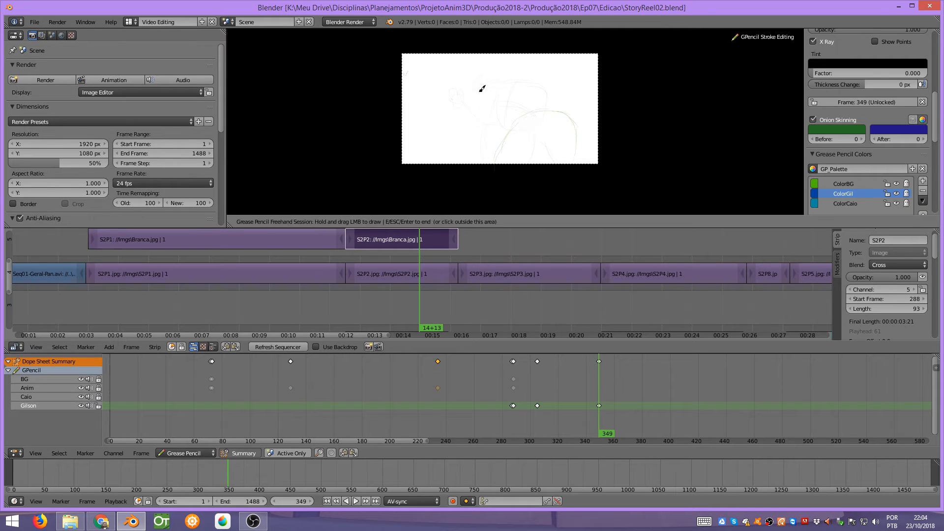
Sketch Gilson's third pose at frame 349 with a lowered head, body lines and both arms, one stretched sideways.
mouse_move(489, 97)
mouse_down()
mouse_move(531, 91)
mouse_move(536, 112)
mouse_move(492, 82)
mouse_move(480, 118)
mouse_move(487, 133)
mouse_up()
mouse_move(503, 87)
mouse_down()
mouse_move(503, 135)
mouse_move(512, 111)
mouse_move(491, 111)
mouse_move(502, 131)
mouse_move(485, 106)
mouse_move(500, 145)
mouse_move(495, 163)
mouse_up()
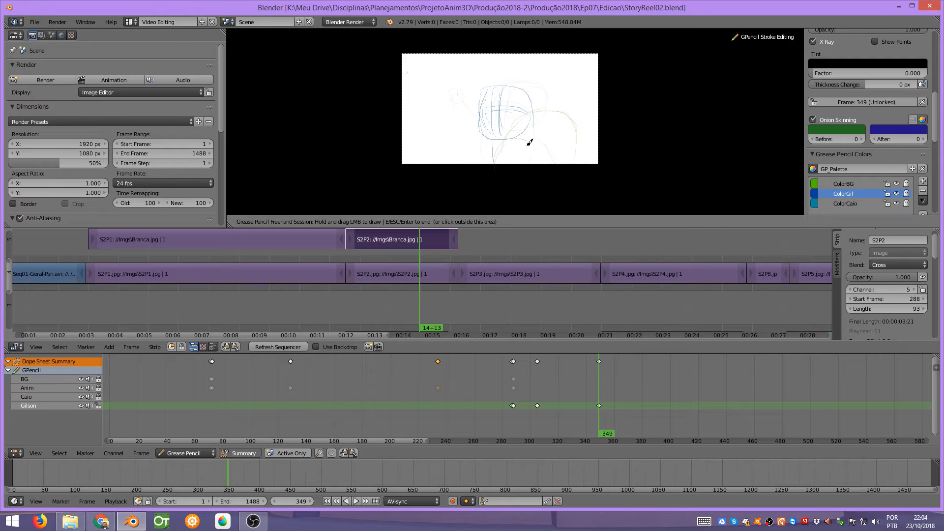
drag(527, 132, 569, 161)
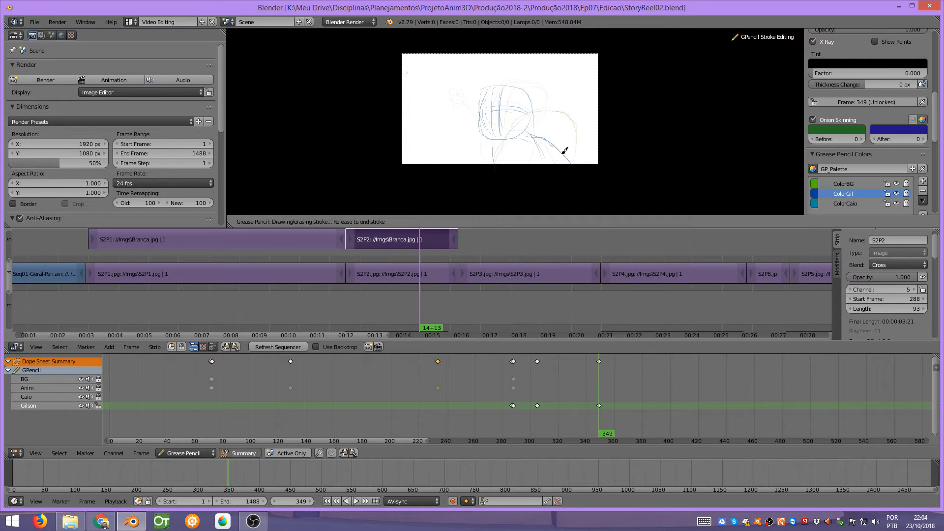
mouse_move(483, 139)
mouse_down()
mouse_move(438, 131)
mouse_move(445, 137)
mouse_up()
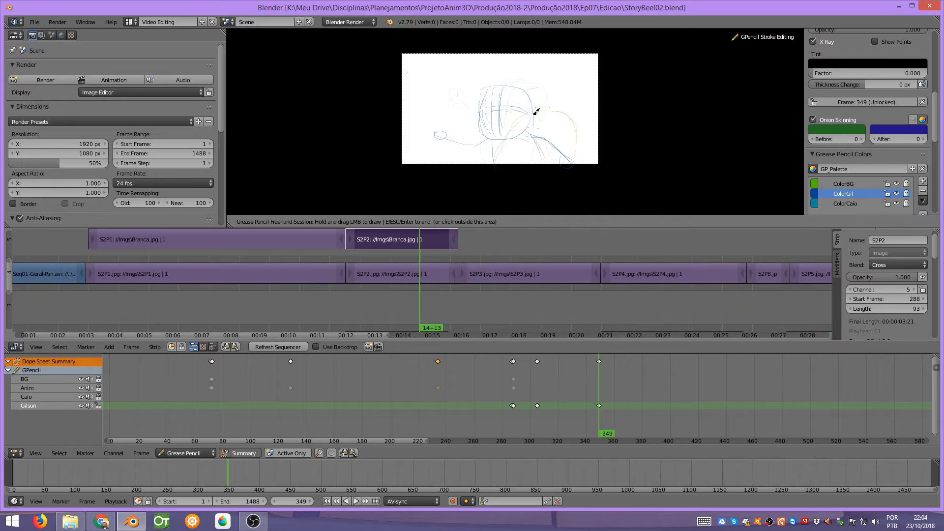
key(Escape)
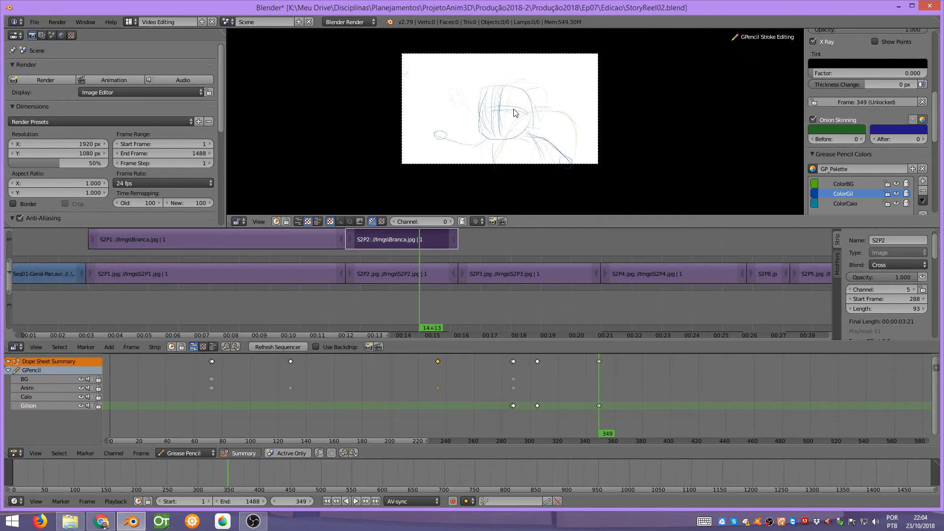
Play S2P2 from frame 291 to check the new pose, and save over StoryReel02.blend.
click(347, 251)
mouse_move(382, 273)
mouse_down()
mouse_move(485, 256)
mouse_move(350, 252)
mouse_up()
key(alt+a)
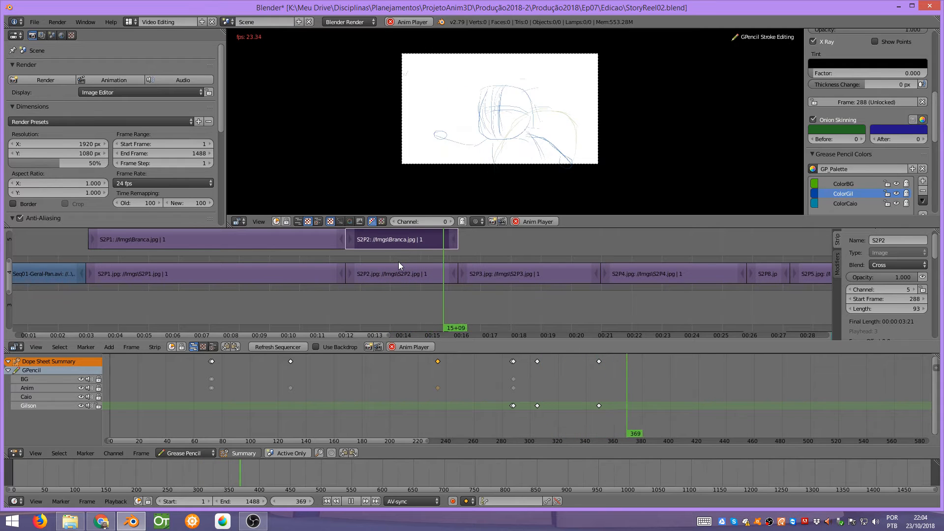
key(Escape)
key(ctrl+s)
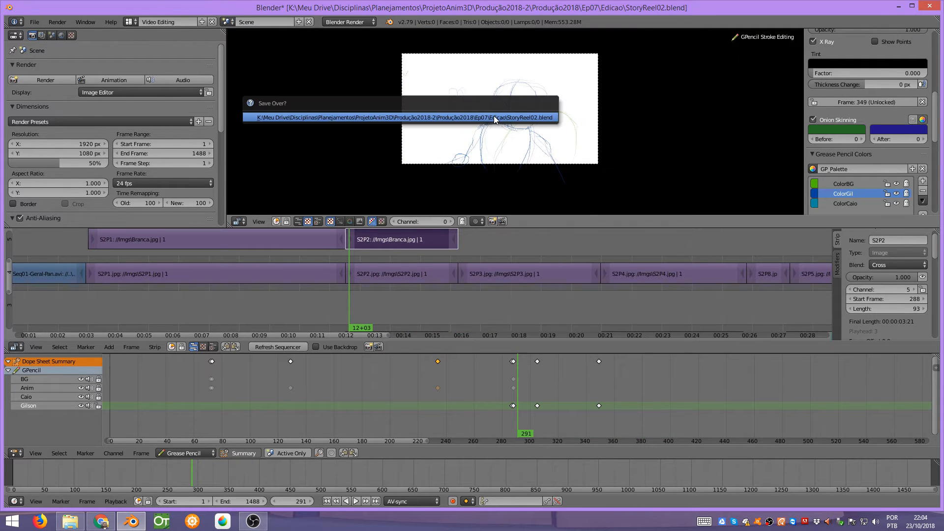
key(Return)
Go to the start of S2P3 at frame 381 and trace Gilson's head, torso and the raised arm nearest the armchair.
key(Page_Up)
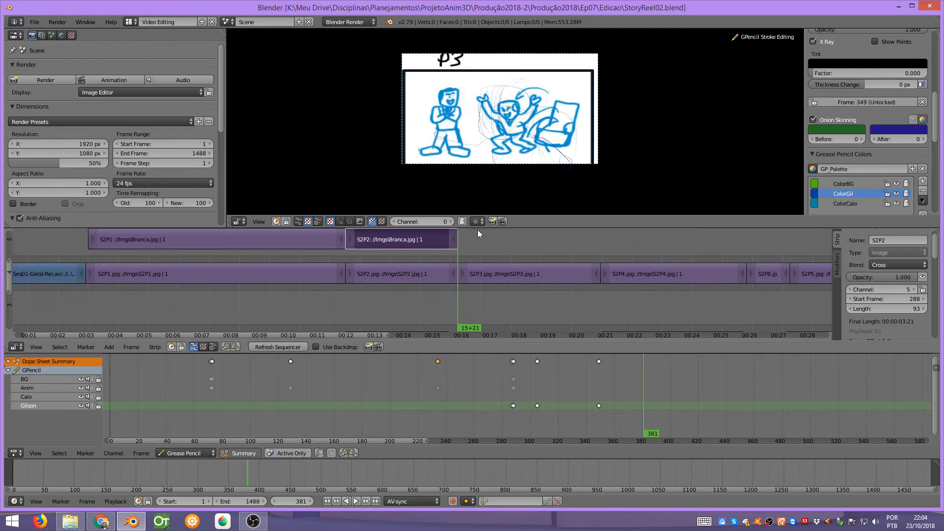
key(Left)
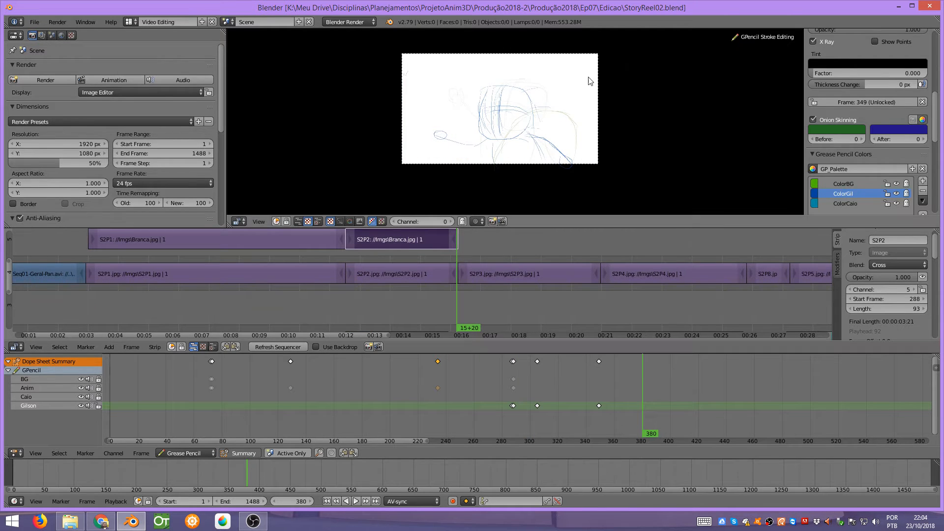
key(Right)
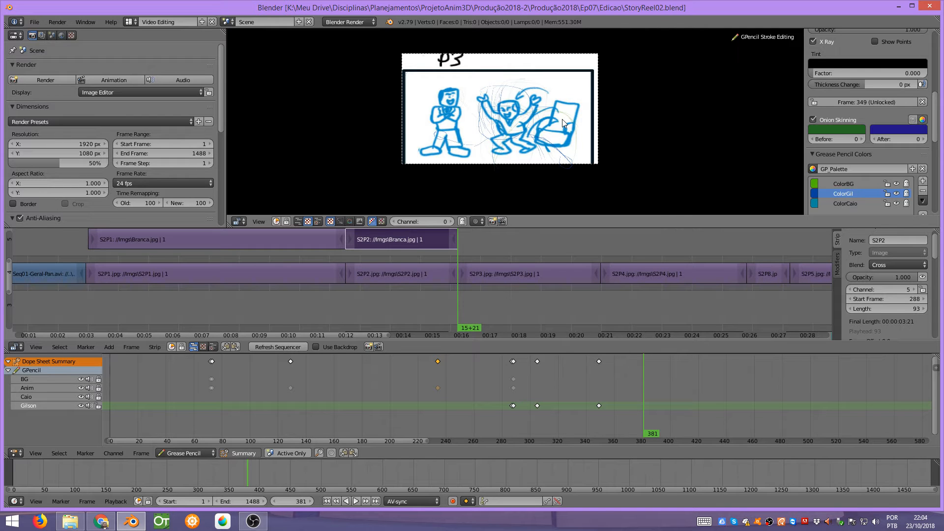
ctrl+middle_drag(517, 143, 525, 98)
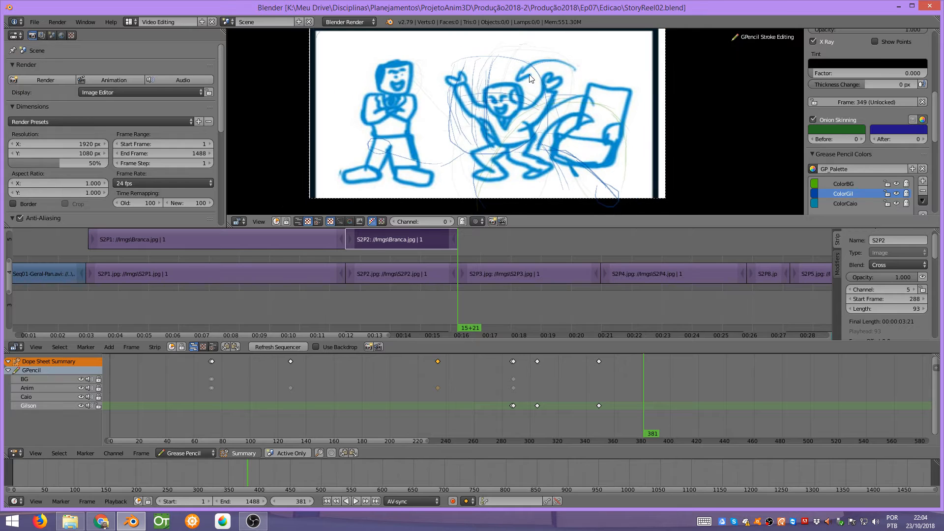
key(d)
click(486, 88)
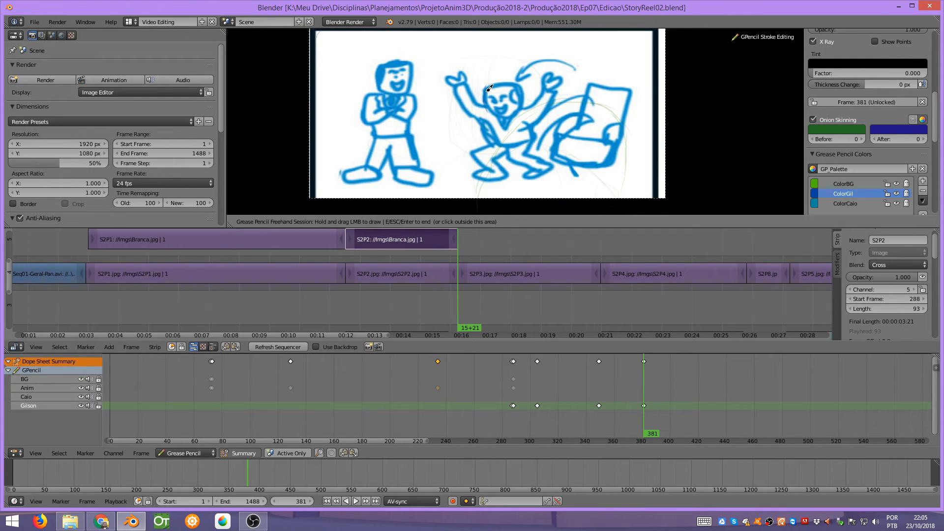
mouse_move(489, 88)
mouse_down()
mouse_move(518, 109)
mouse_move(502, 80)
mouse_up()
mouse_move(497, 89)
mouse_down()
mouse_move(503, 143)
mouse_move(534, 135)
mouse_move(512, 107)
mouse_move(531, 118)
mouse_move(558, 74)
mouse_up()
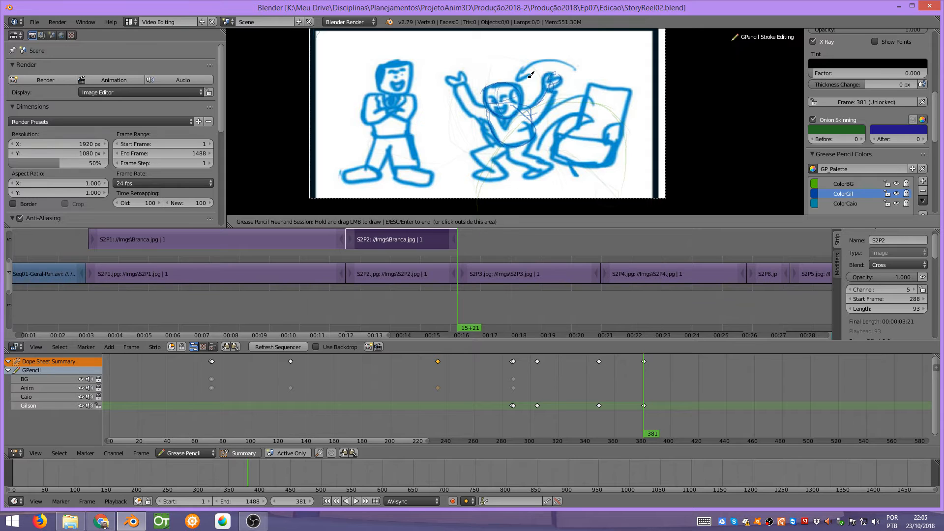
Trace Gilson's other raised arm and both bent legs with feet at frame 381.
mouse_move(468, 81)
mouse_down()
mouse_move(487, 111)
mouse_move(475, 111)
mouse_move(460, 82)
mouse_move(467, 78)
mouse_up()
mouse_move(464, 77)
mouse_down()
mouse_move(451, 87)
mouse_move(497, 123)
mouse_move(483, 156)
mouse_move(495, 171)
mouse_up()
mouse_move(504, 149)
mouse_down()
mouse_move(487, 158)
mouse_move(499, 173)
mouse_up()
mouse_move(494, 173)
mouse_down()
mouse_move(480, 175)
mouse_move(496, 177)
mouse_up()
mouse_move(518, 147)
mouse_down()
mouse_move(520, 166)
mouse_move(550, 170)
mouse_move(532, 183)
mouse_up()
mouse_move(529, 146)
mouse_down()
mouse_move(518, 161)
mouse_move(542, 170)
mouse_up()
drag(490, 149, 498, 170)
drag(487, 157, 498, 172)
key(Escape)
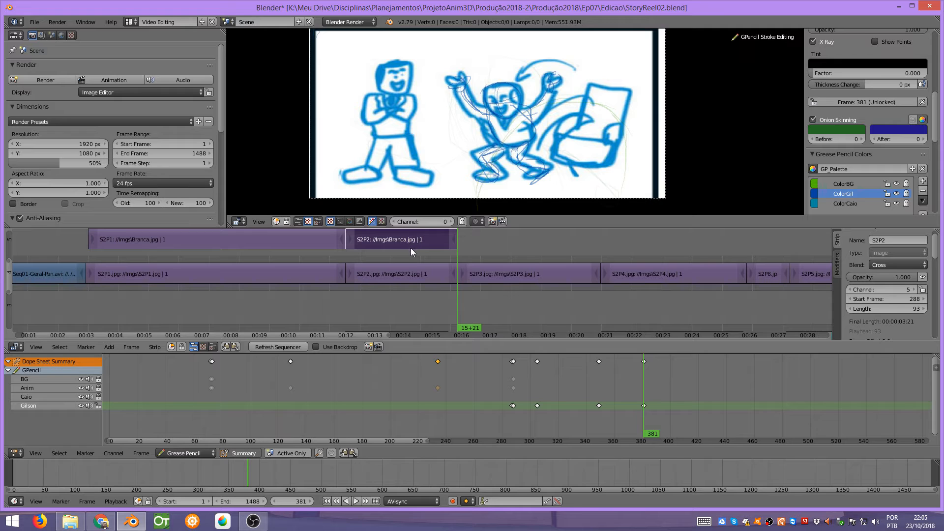
Duplicate the white S2P2 strip to start at frame 381 and extend it to 119 frames, matching S2P3.
key(shift+d)
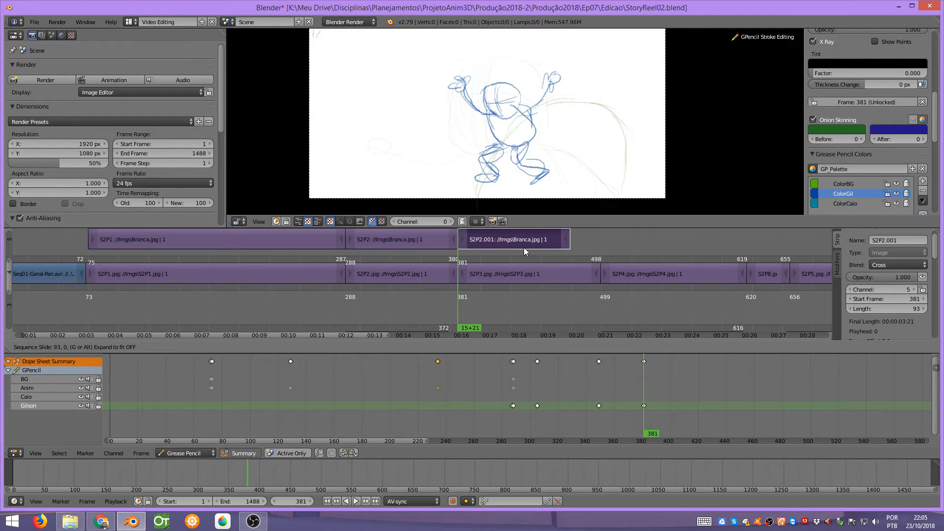
click(524, 248)
right_drag(564, 238, 591, 243)
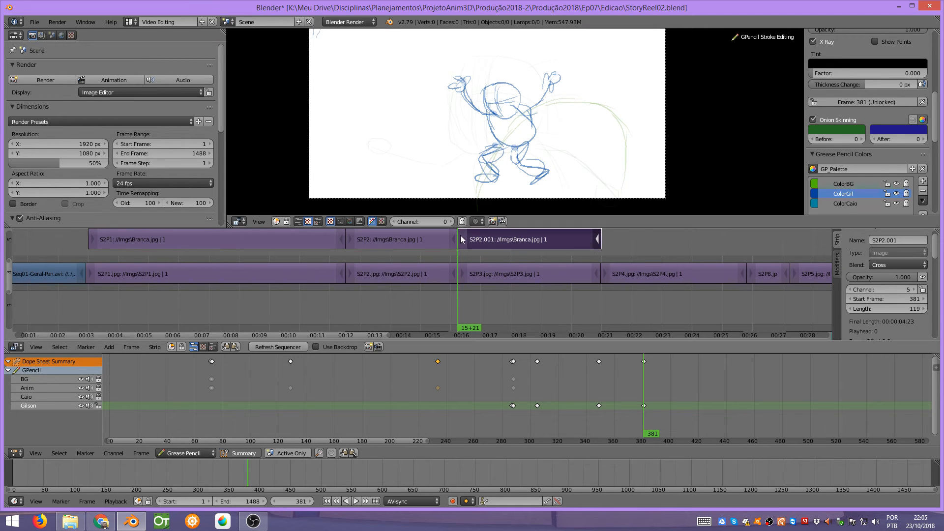
At frame 387, activate and unlock the BG layer, lock the Gilson layer, and choose the ColorBG palette colour.
drag(466, 279, 465, 306)
scroll(848, 185, up, 8)
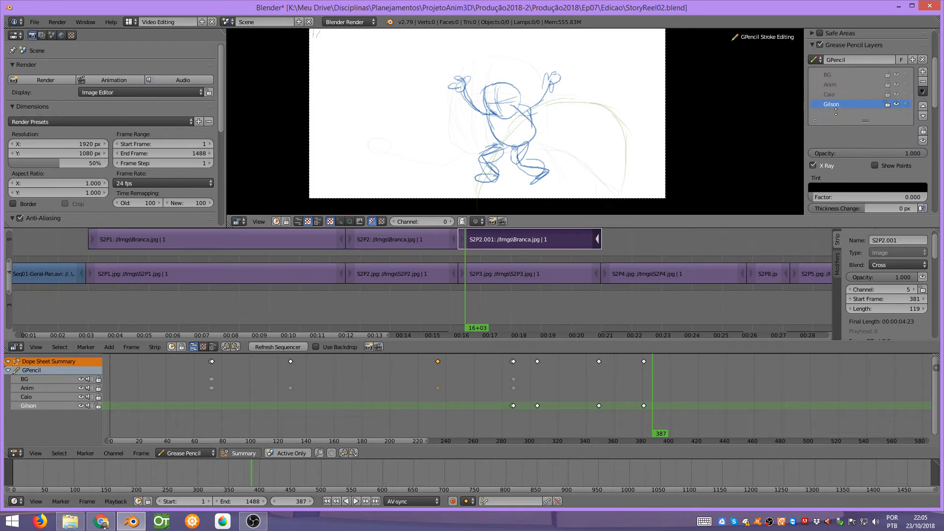
click(853, 162)
click(888, 162)
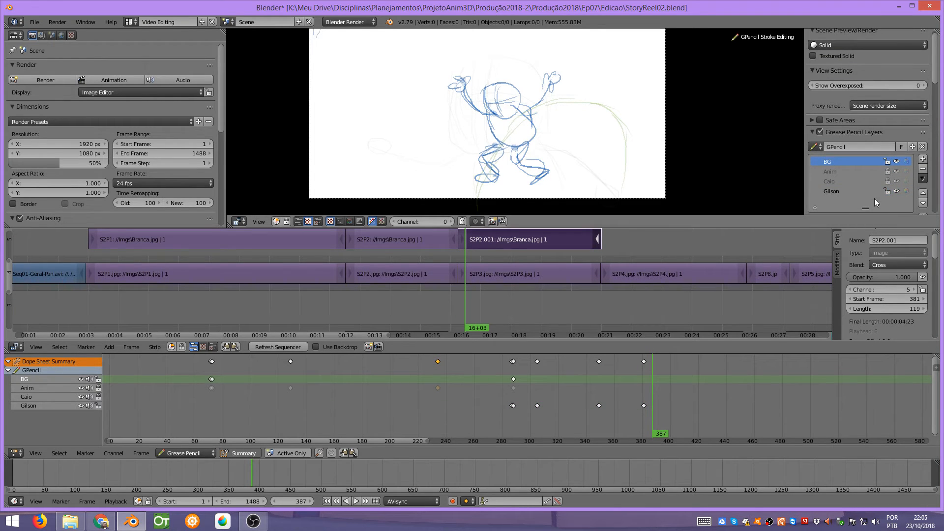
click(888, 192)
scroll(863, 207, down, 6)
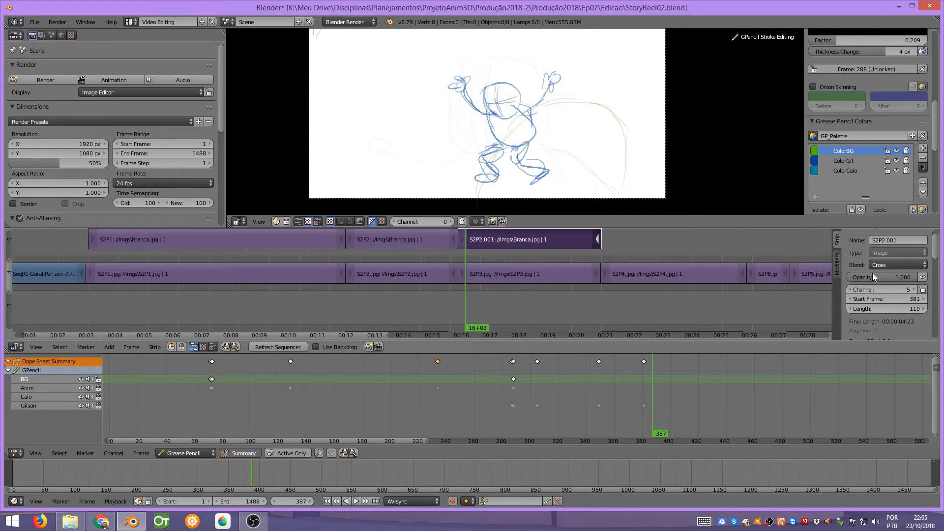
Mute the duplicated white strip and trace the S2P3 armchair on the BG layer at frame 387.
click(923, 277)
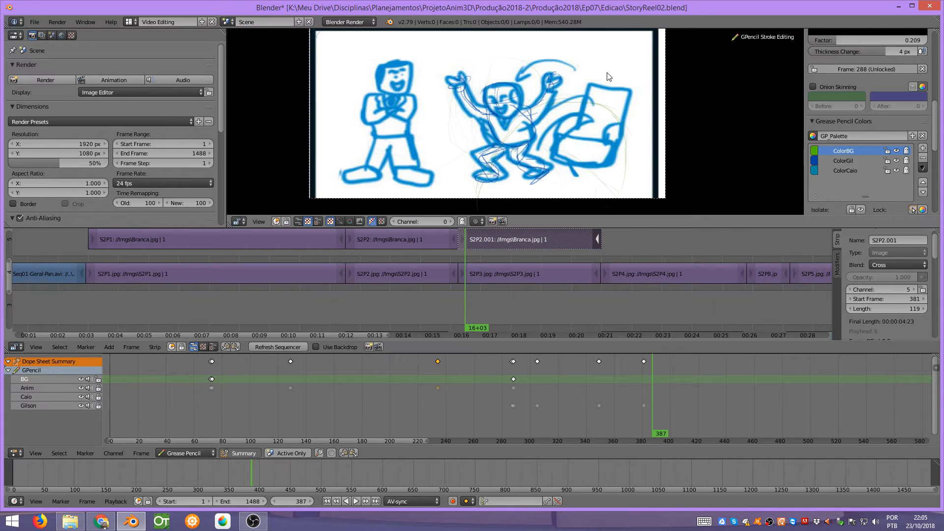
key(d)
mouse_move(592, 87)
mouse_down()
mouse_move(586, 116)
mouse_move(590, 89)
mouse_move(631, 91)
mouse_move(608, 142)
mouse_move(579, 120)
mouse_move(557, 138)
mouse_move(590, 140)
mouse_move(562, 139)
mouse_move(600, 166)
mouse_move(615, 145)
mouse_move(574, 121)
mouse_up()
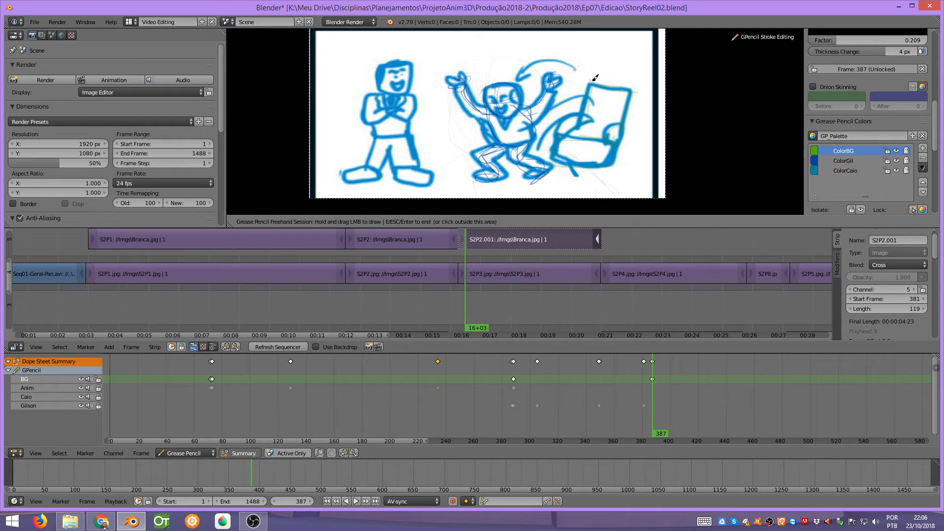
key(Escape)
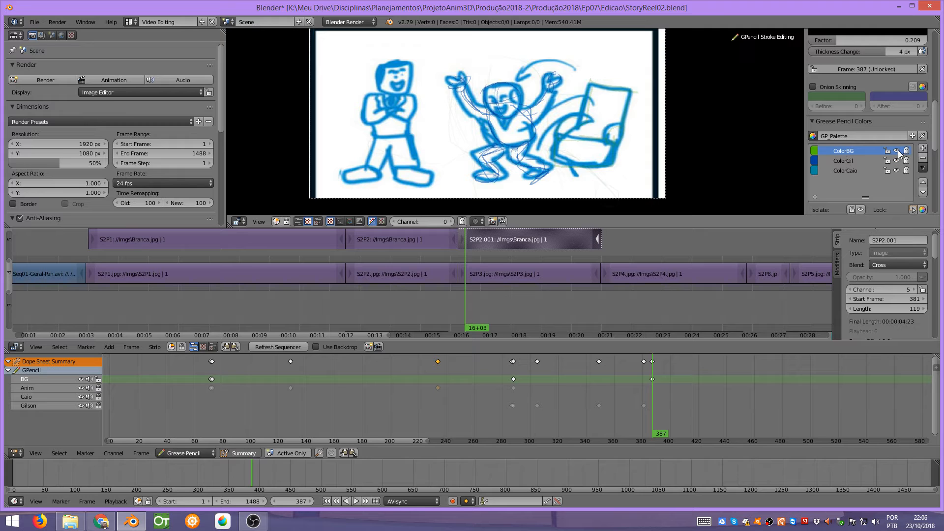
Show only the BG and Gilson grease pencil layers, and unmute the white S2P2.001 strip.
drag(898, 149, 893, 168)
scroll(872, 120, up, 5)
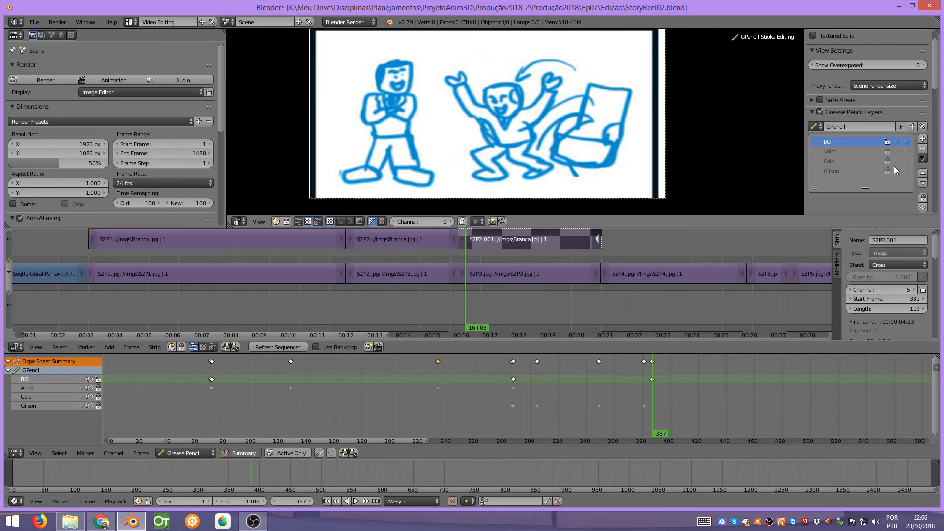
click(896, 141)
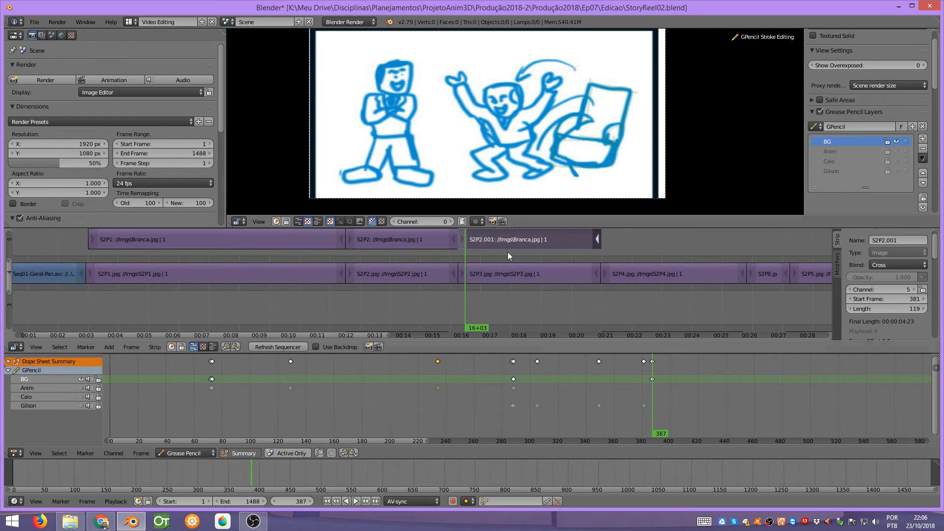
click(923, 278)
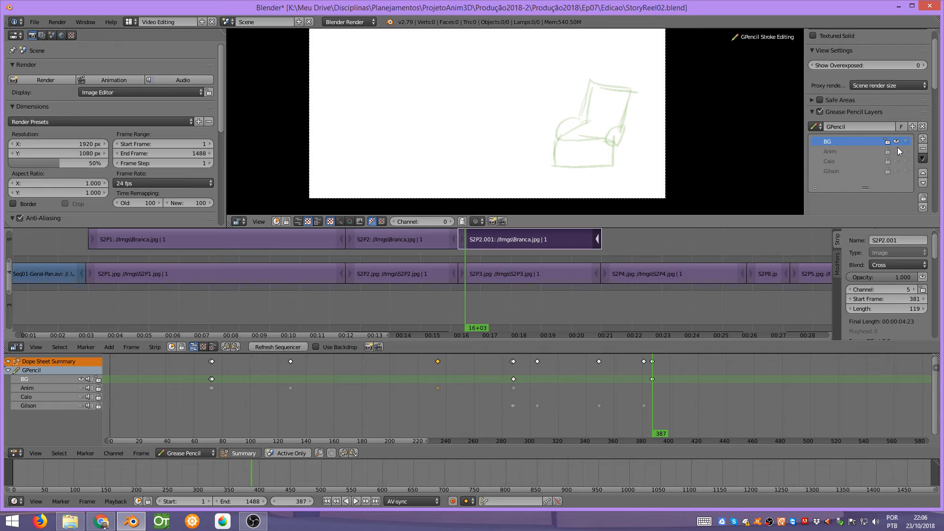
click(897, 170)
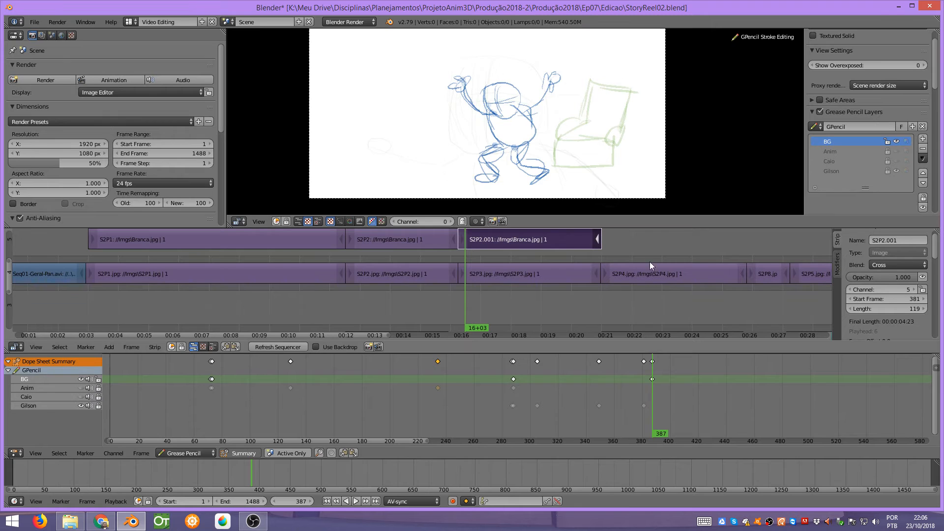
Move the BG layer's armchair keyframe at frame 387 back to frame 381, in line with Gilson's keyframe.
click(652, 362)
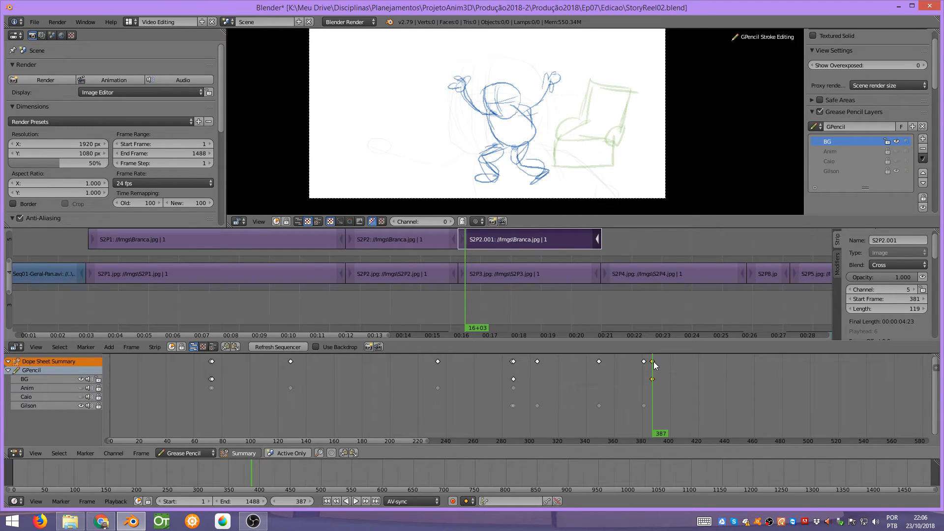
key(shift+alt+a)
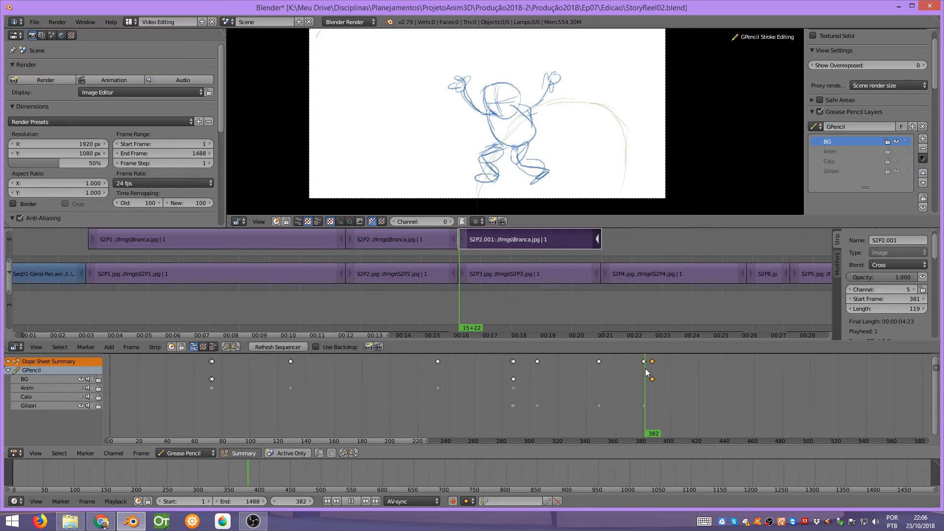
mouse_move(646, 369)
mouse_down()
mouse_move(632, 376)
mouse_move(644, 374)
mouse_up()
key(alt+a)
key(Escape)
key(alt+a)
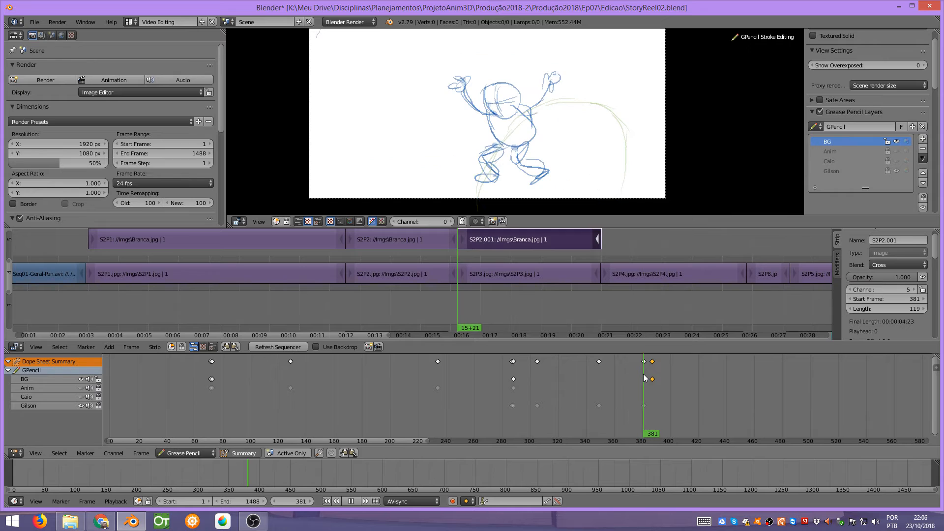
key(Escape)
right_drag(654, 366, 645, 371)
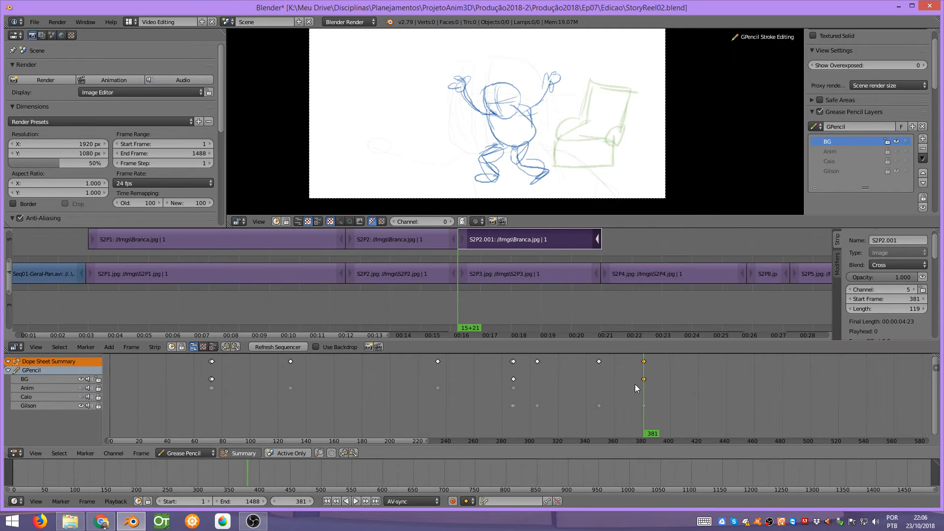
Play the S2P3 panel from frame 381 and check its timing against the dialogue audio strips.
key(shift+alt+a)
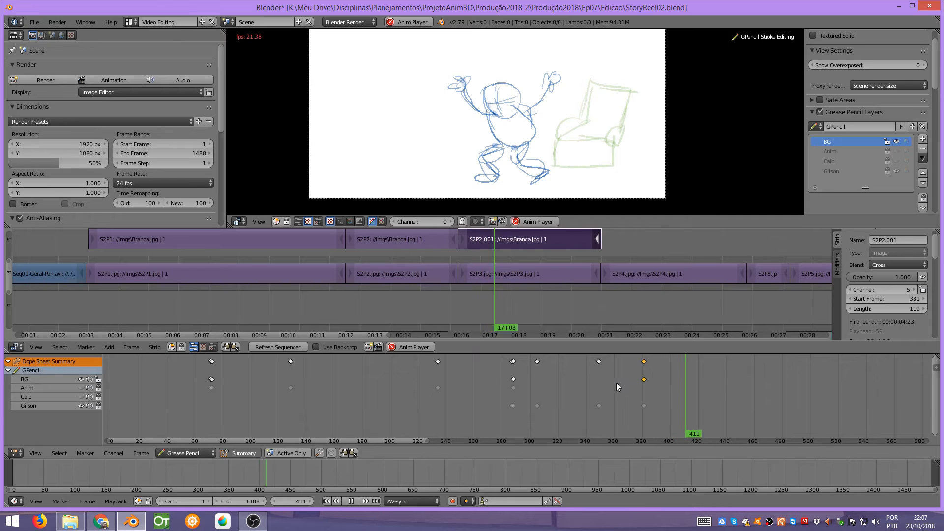
key(Escape)
drag(619, 379, 644, 376)
click(494, 256)
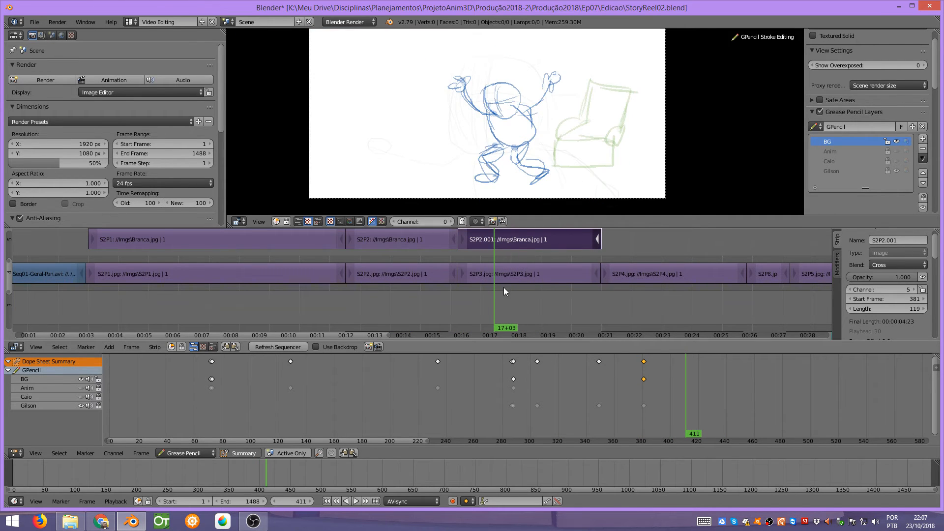
shift+scroll(504, 288, down, 5)
shift+scroll(506, 266, down, 3)
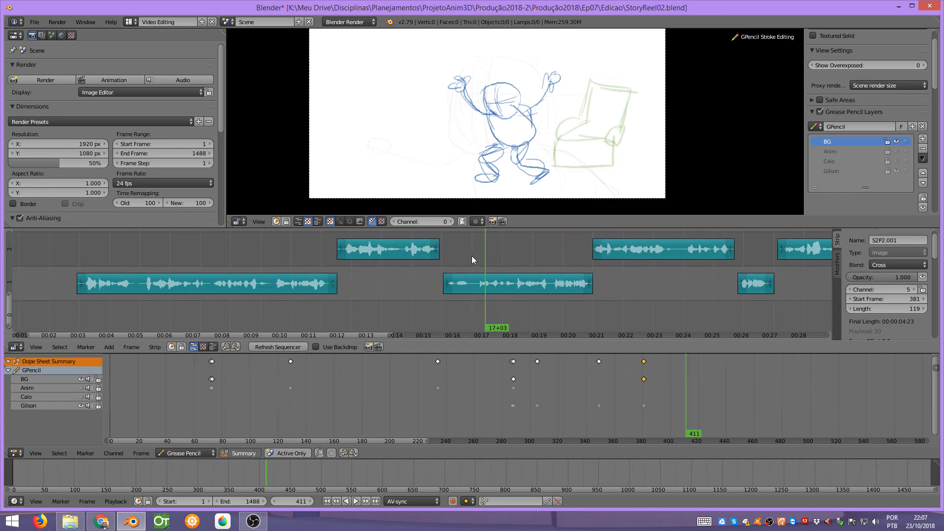
key(alt+a)
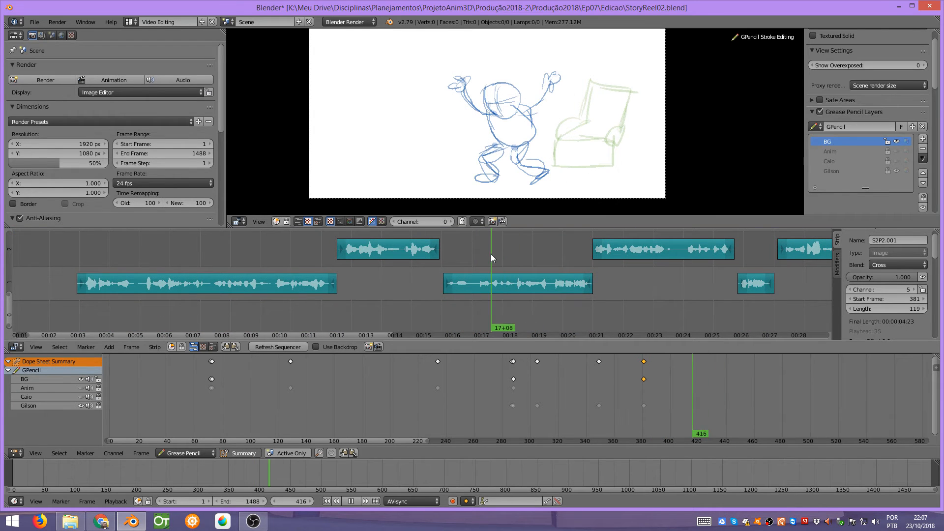
key(Escape)
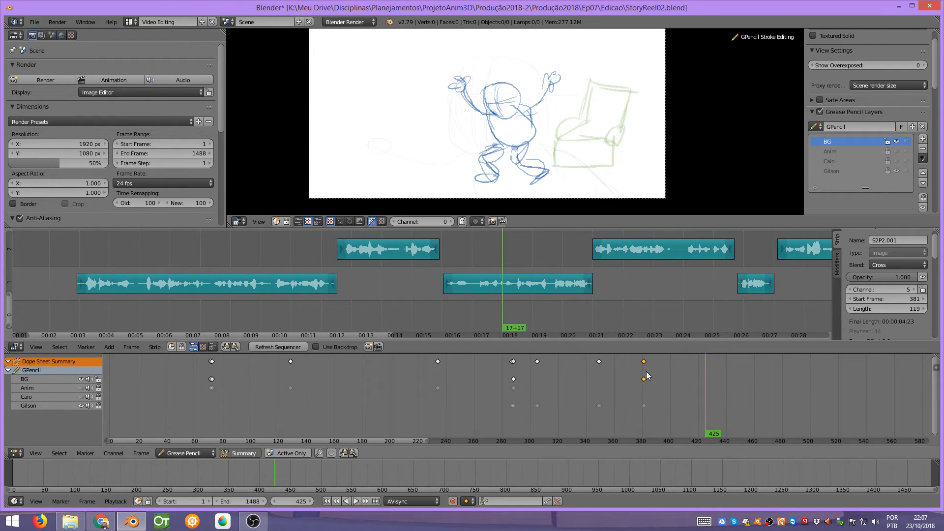
Lock the BG layer, unlock and activate the Gilson layer, and set the current frame to 407 by the dialogue audio.
click(888, 142)
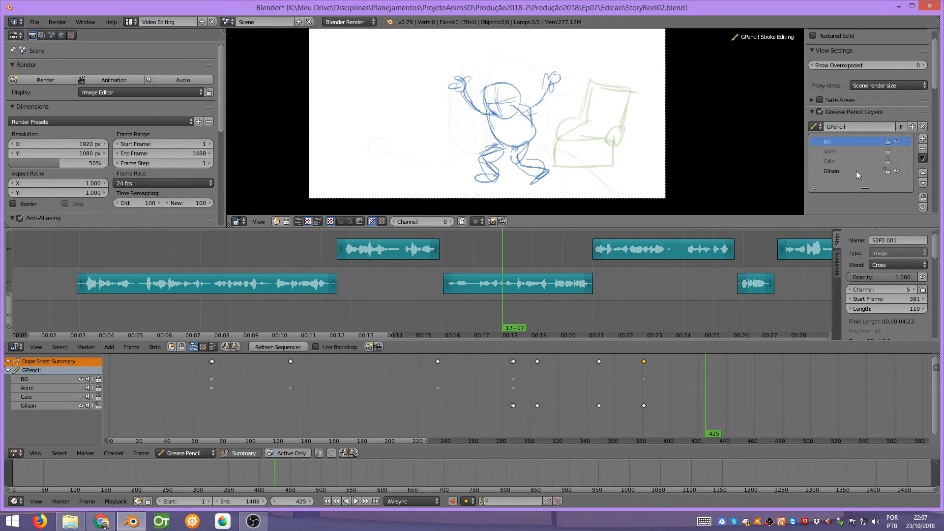
click(836, 171)
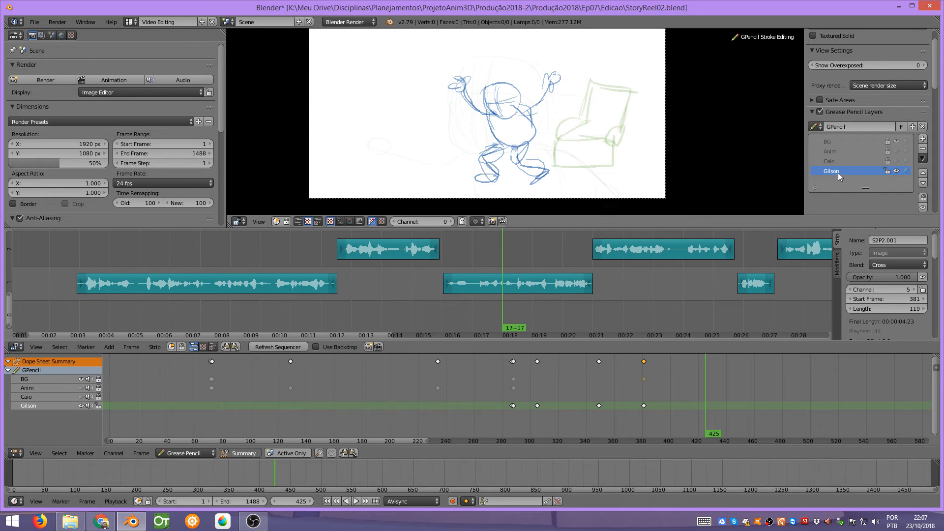
drag(462, 271, 449, 270)
key(alt+a)
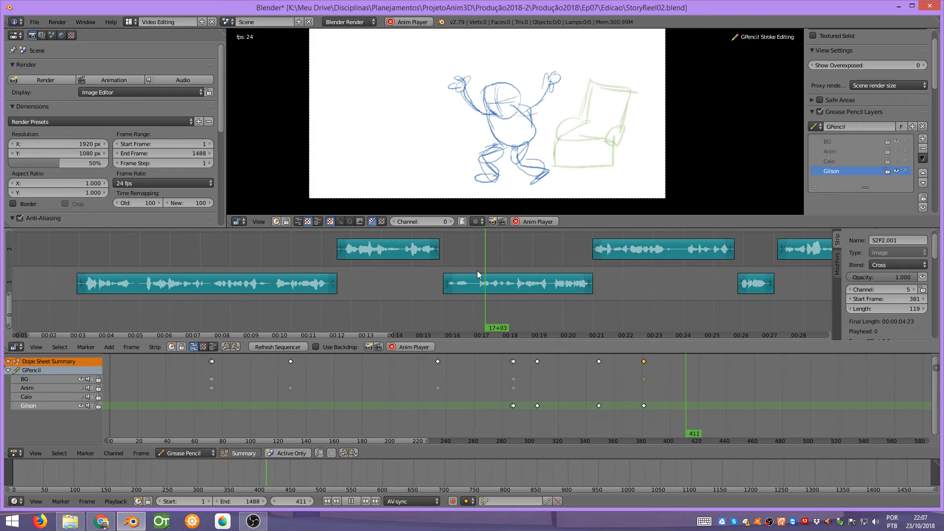
key(Escape)
drag(462, 264, 480, 262)
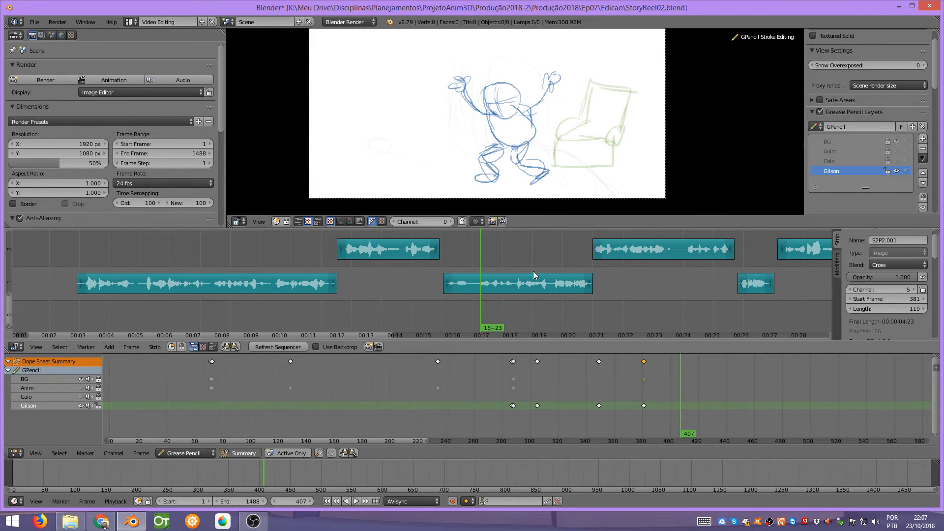
Duplicate Gilson's keyframe at frame 381 to frame 407, and return to frame 381.
right_click(643, 362)
key(shift+d)
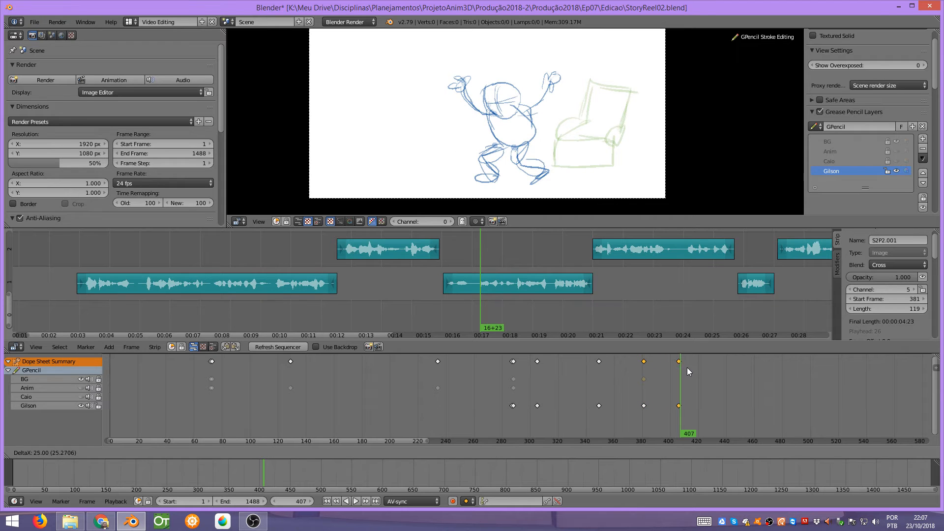
click(689, 368)
click(645, 361)
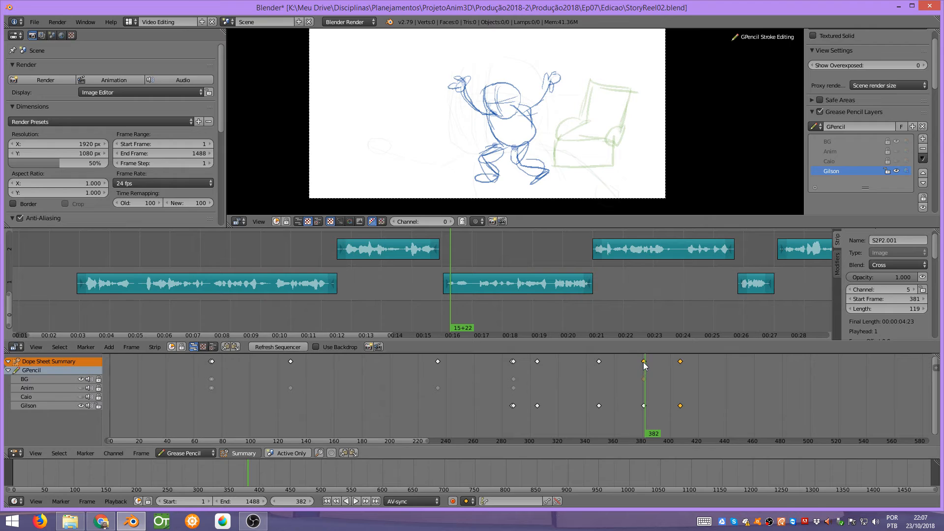
click(643, 362)
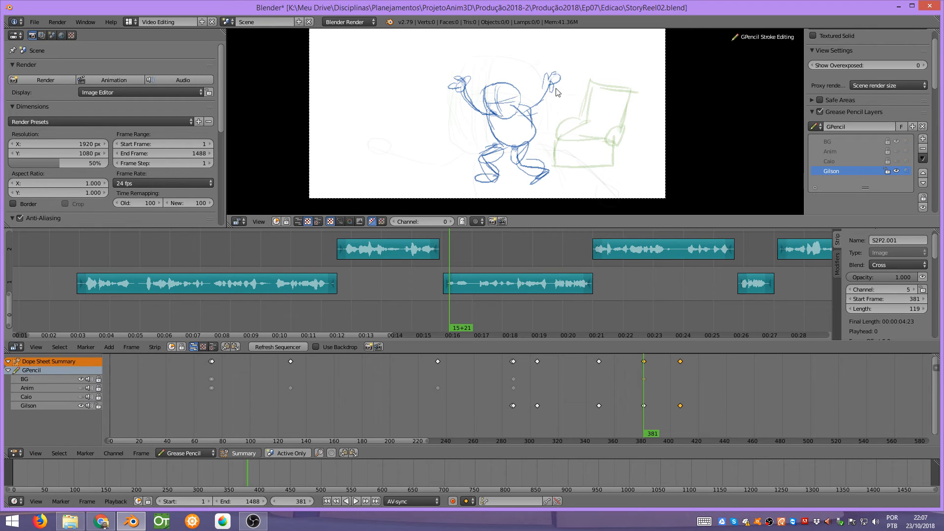
Try to sketch a round head for Gilson in front of the armchair at frame 381.
key(d)
click(598, 96)
click(600, 96)
key(Escape)
scroll(849, 178, down, 10)
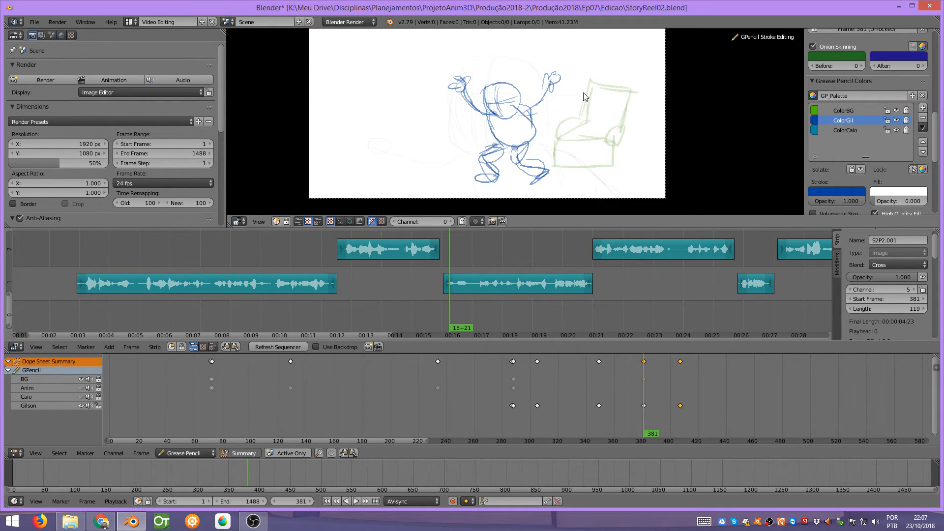
key(d)
drag(582, 91, 573, 117)
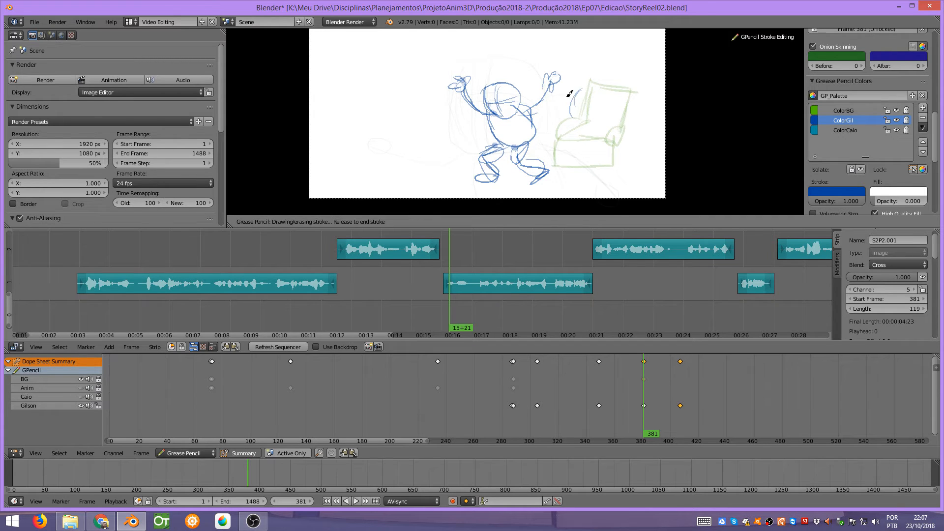
mouse_move(568, 92)
mouse_down()
mouse_move(564, 101)
mouse_move(586, 113)
mouse_up()
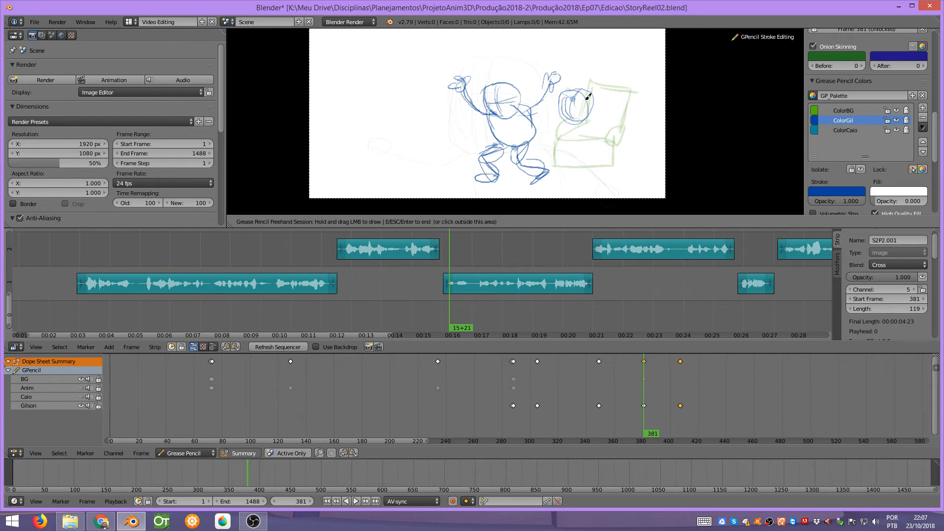
key(ctrl+z)
key(ctrl+z)
key(ctrl+z)
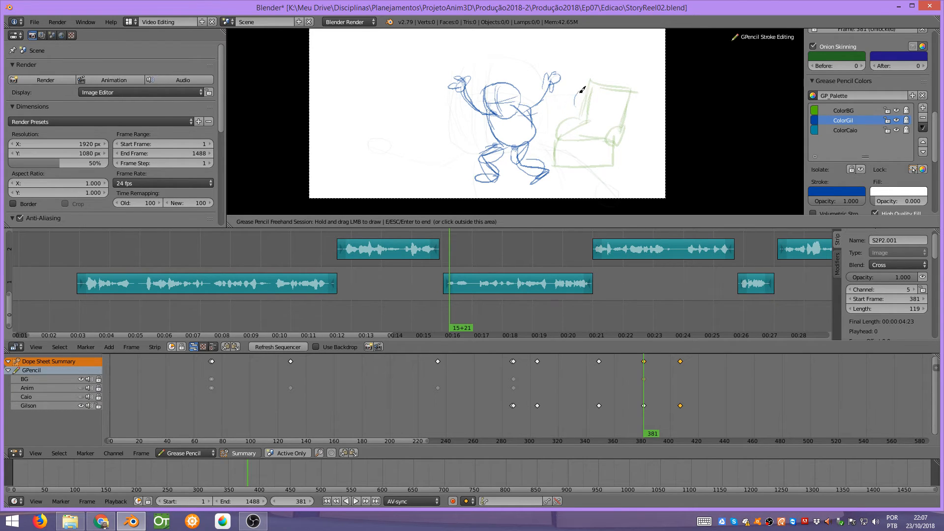
Erase Gilson's raised-arms pose at frame 381 and sketch him seated in the armchair, leaning forward, with ColorGil.
mouse_move(562, 69)
right_down()
mouse_move(538, 88)
mouse_move(544, 84)
mouse_move(510, 80)
mouse_move(531, 90)
mouse_move(473, 60)
mouse_move(538, 84)
mouse_move(444, 92)
mouse_move(526, 127)
mouse_move(536, 147)
mouse_move(531, 170)
mouse_move(487, 148)
mouse_move(499, 162)
mouse_move(482, 118)
mouse_move(523, 179)
mouse_move(473, 78)
right_up()
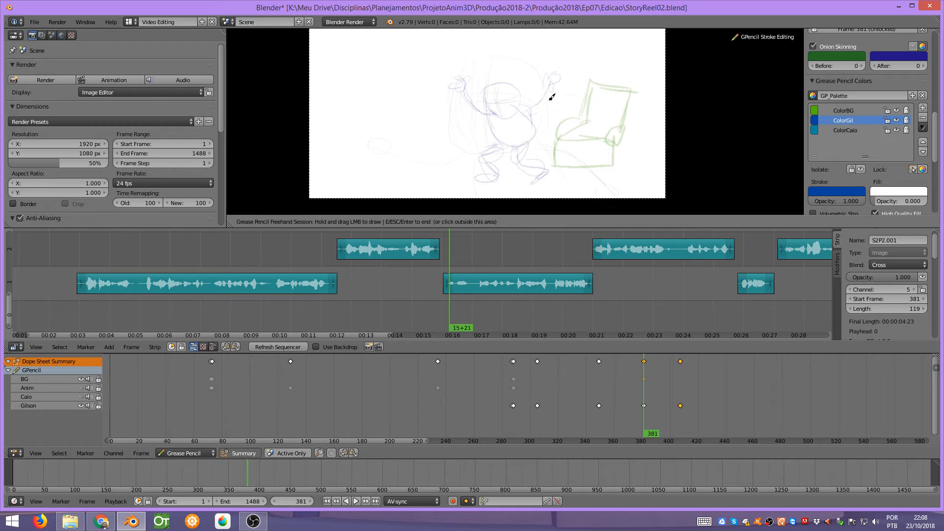
mouse_move(553, 106)
mouse_down()
mouse_move(563, 101)
mouse_move(547, 104)
mouse_move(585, 131)
mouse_move(566, 149)
mouse_move(593, 171)
mouse_up()
mouse_move(579, 135)
mouse_down()
mouse_move(560, 145)
mouse_move(555, 163)
mouse_up()
mouse_move(566, 119)
mouse_down()
mouse_move(589, 113)
mouse_move(617, 133)
mouse_up()
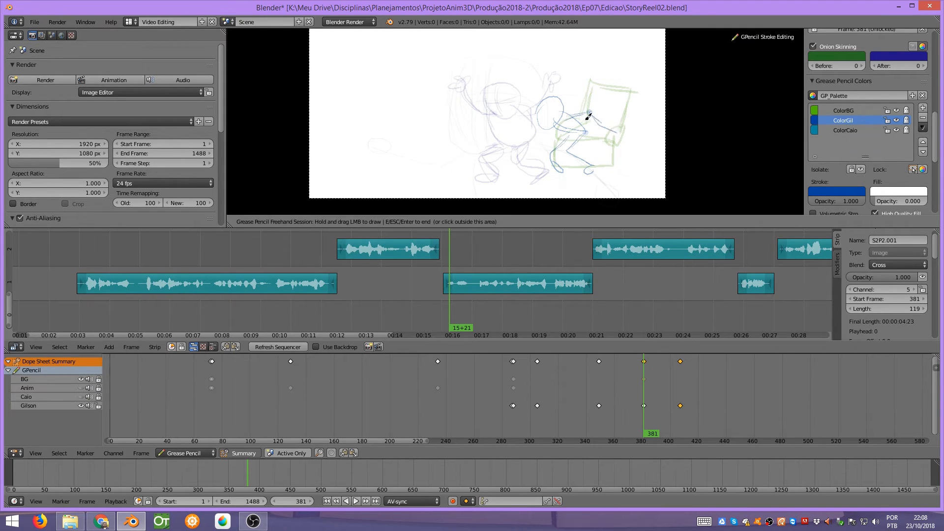
mouse_move(575, 111)
mouse_down()
mouse_move(610, 125)
mouse_move(544, 105)
mouse_move(549, 123)
mouse_up()
key(Escape)
At frame 395, sketch an in-between of Gilson rising from the armchair, with head, face, torso, arms and legs.
key(alt+a)
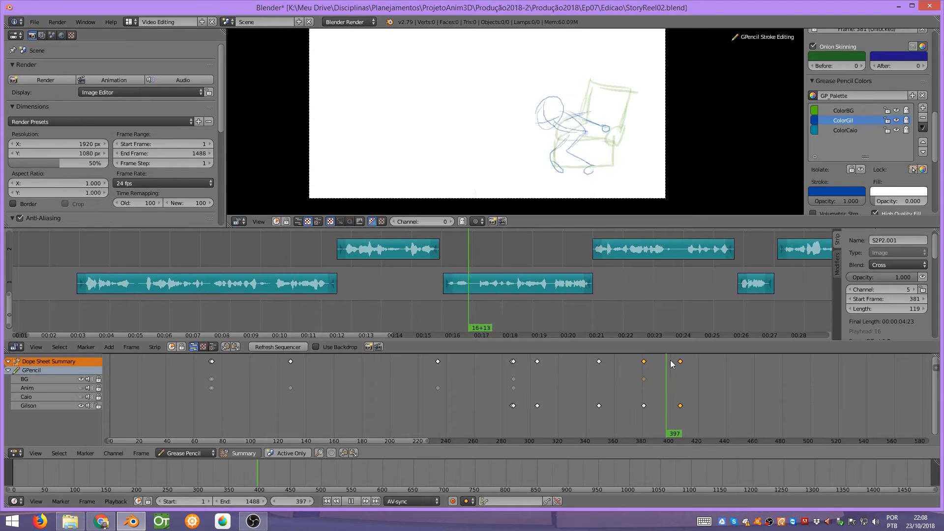
mouse_move(673, 364)
mouse_down()
mouse_move(686, 362)
mouse_move(664, 363)
mouse_up()
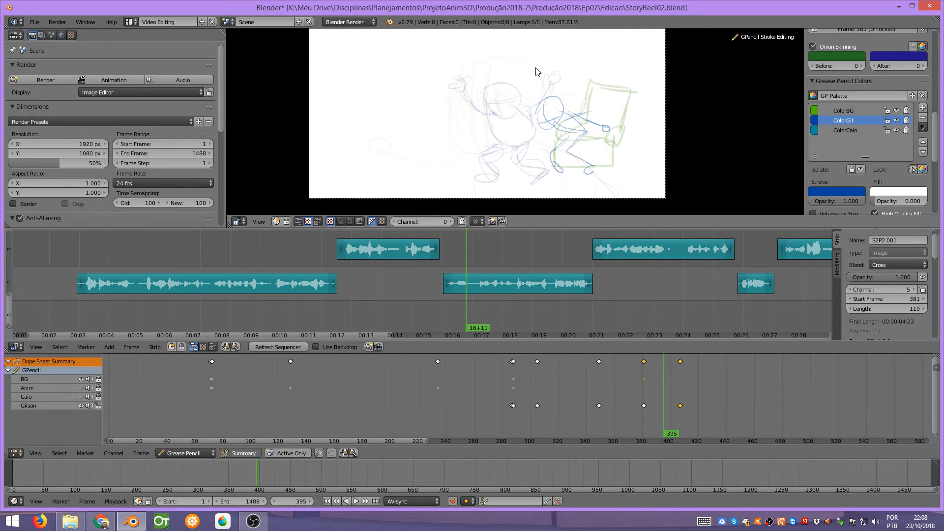
key(d)
mouse_move(532, 64)
mouse_down()
mouse_move(524, 84)
mouse_move(541, 88)
mouse_up()
mouse_move(540, 87)
mouse_down()
mouse_move(527, 60)
mouse_move(547, 81)
mouse_up()
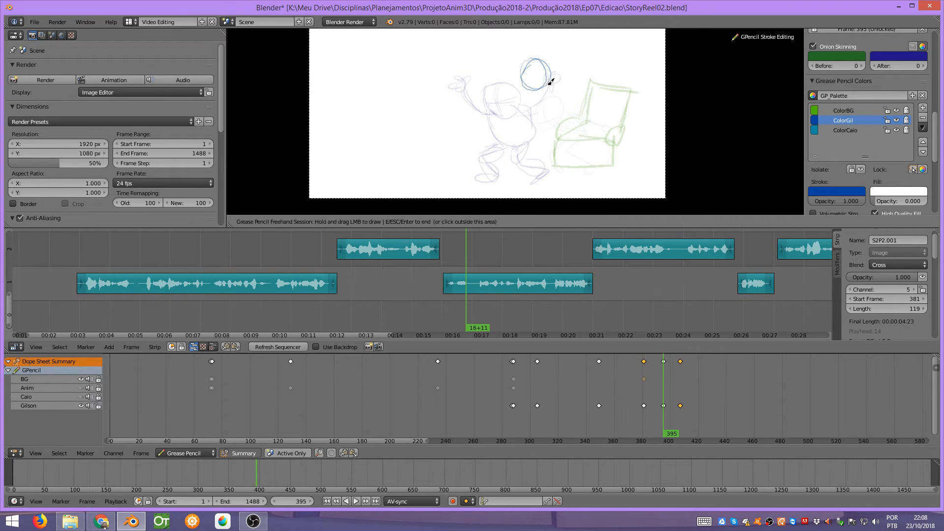
mouse_move(538, 88)
mouse_down()
mouse_move(553, 118)
mouse_move(559, 80)
mouse_move(519, 116)
mouse_move(558, 120)
mouse_move(582, 138)
mouse_move(534, 126)
mouse_move(521, 160)
mouse_up()
drag(556, 86, 576, 109)
mouse_move(544, 76)
mouse_down()
mouse_move(527, 75)
mouse_move(554, 74)
mouse_move(527, 69)
mouse_up()
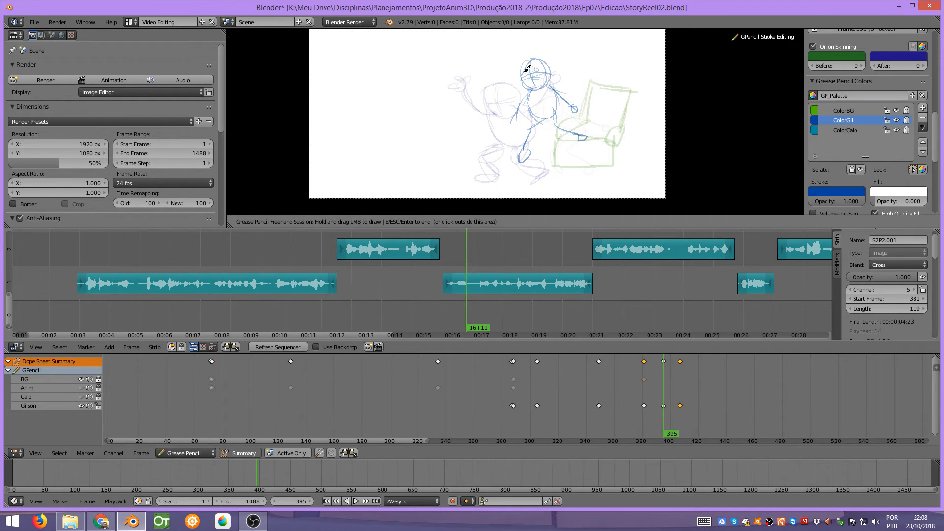
key(Escape)
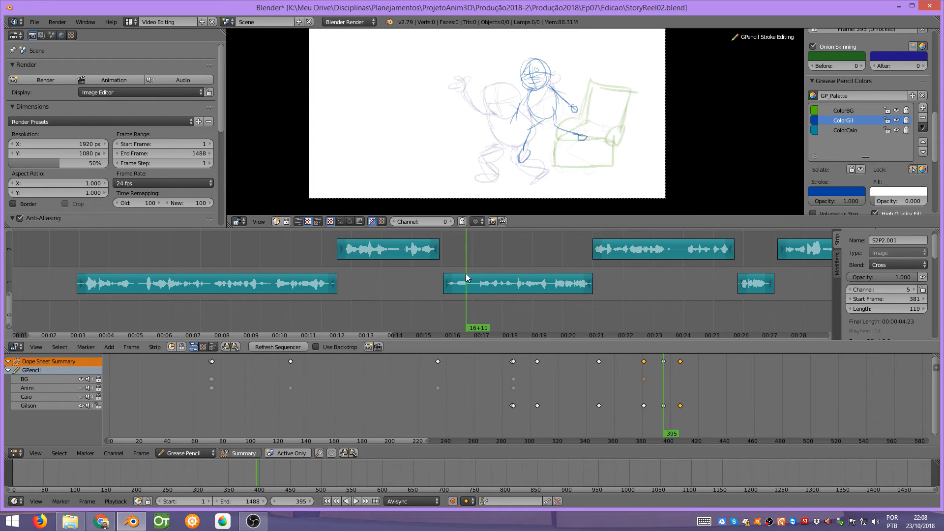
Play back the shot to check the timing of Gilson rising from the armchair.
key(alt+a)
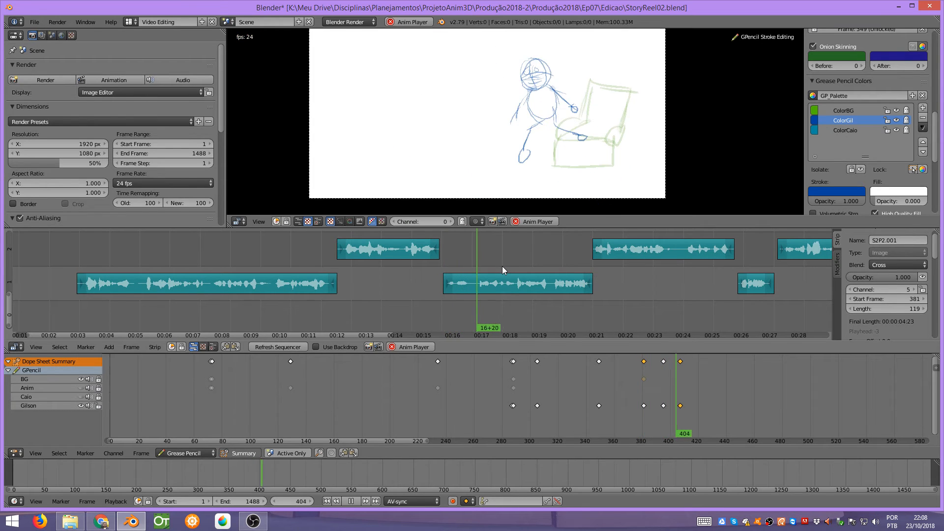
key(Escape)
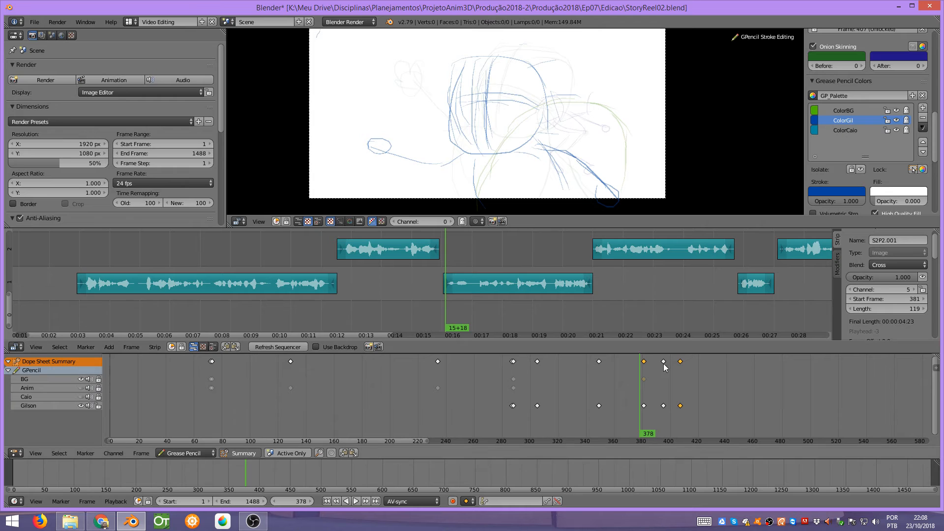
key(alt+a)
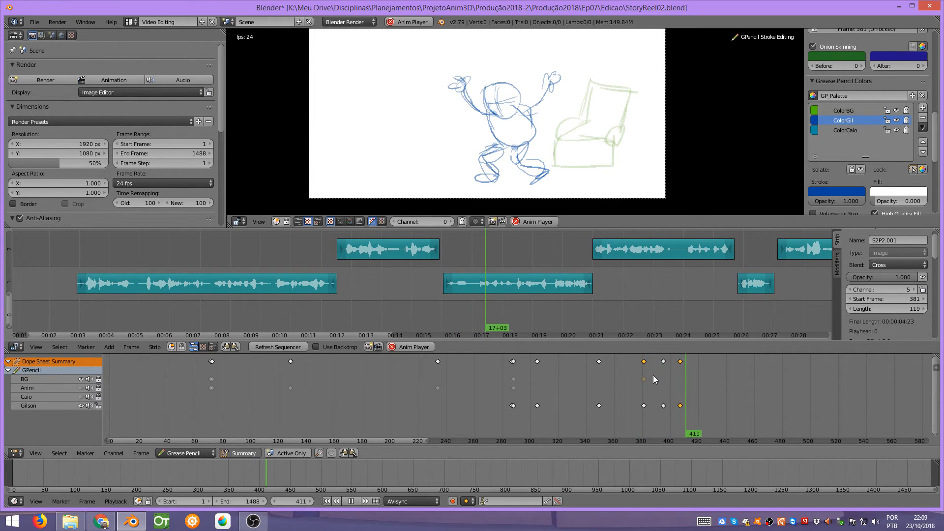
key(Escape)
Move Gilson's in-between keyframe to frame 385 and his raised-arms keyframe to frame 391, and play back the new timing.
right_click(663, 362)
key(g)
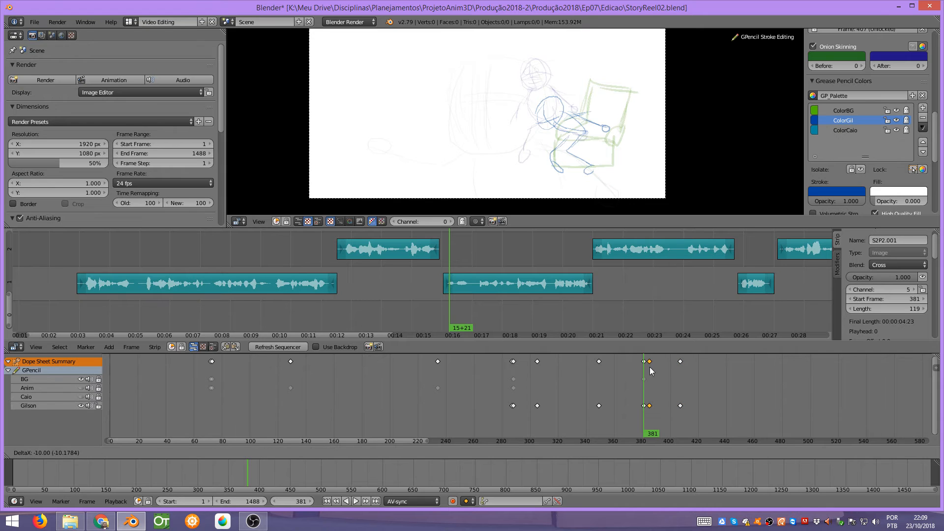
click(650, 367)
right_click(682, 362)
key(g)
click(659, 370)
key(alt+a)
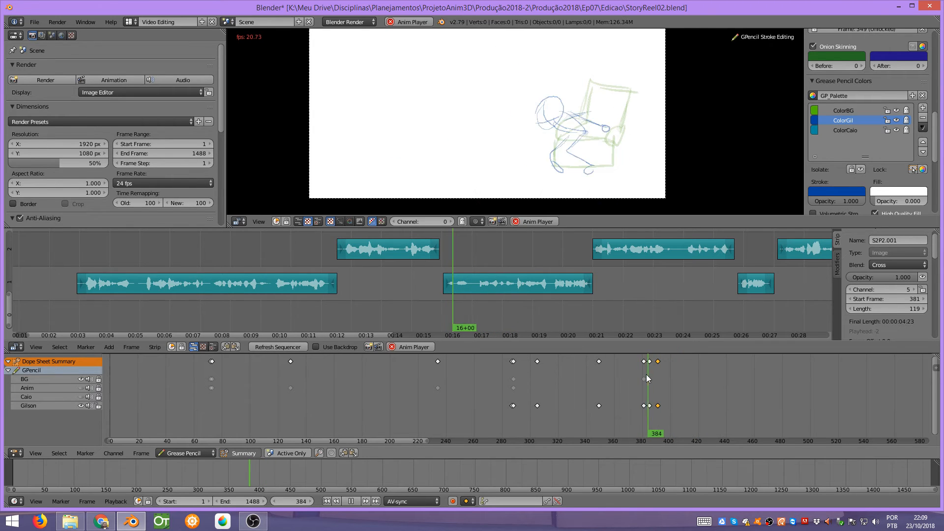
At frame 403, sketch Gilson standing upright with both arms lowered out to his sides, using ColorGil.
drag(648, 372, 674, 372)
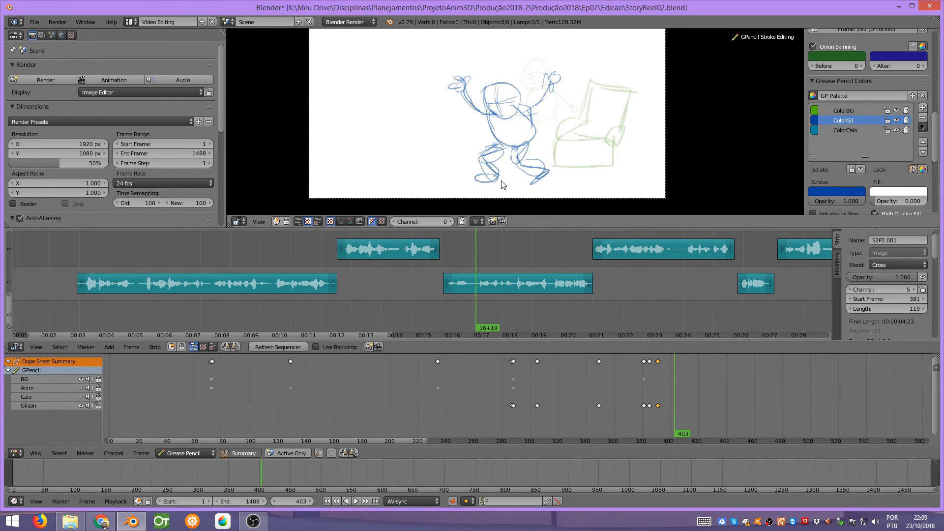
mouse_move(497, 178)
mouse_down()
mouse_move(533, 164)
mouse_move(514, 132)
mouse_up()
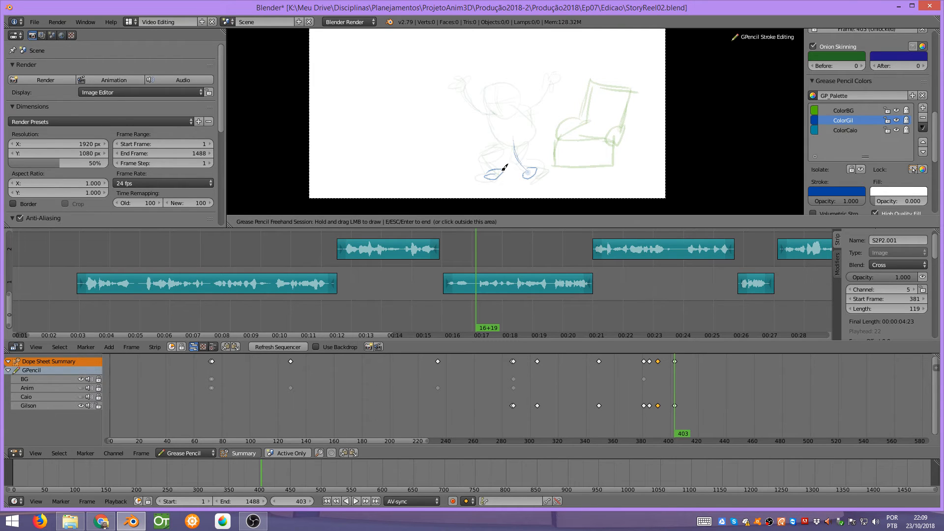
mouse_move(505, 168)
mouse_down()
mouse_move(501, 117)
mouse_move(512, 89)
mouse_move(502, 123)
mouse_move(500, 93)
mouse_move(473, 107)
mouse_move(518, 66)
mouse_move(521, 86)
mouse_move(535, 85)
mouse_move(550, 120)
mouse_move(497, 156)
mouse_move(497, 168)
mouse_move(527, 167)
mouse_up()
drag(518, 129, 524, 164)
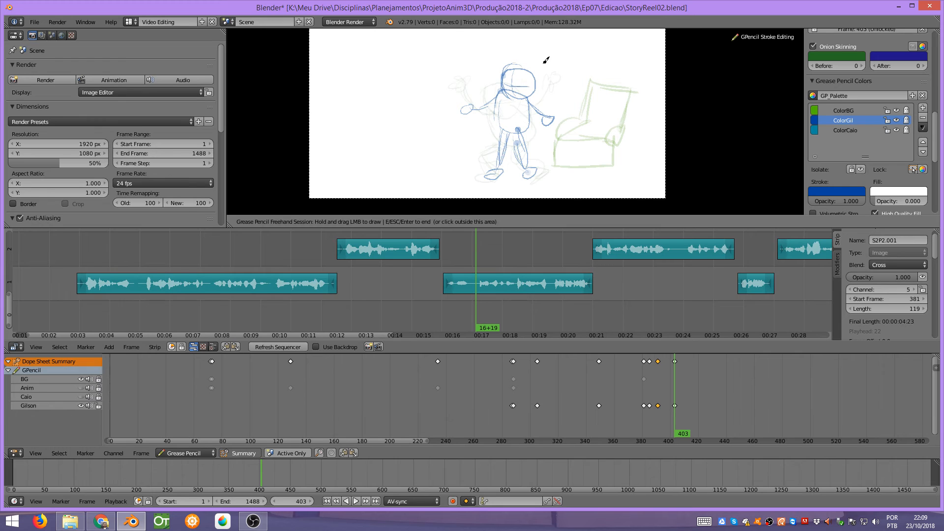
key(Escape)
Select the strokes of Gilson's head at frame 403 and enlarge them slightly.
ctrl+drag(502, 63, 537, 52)
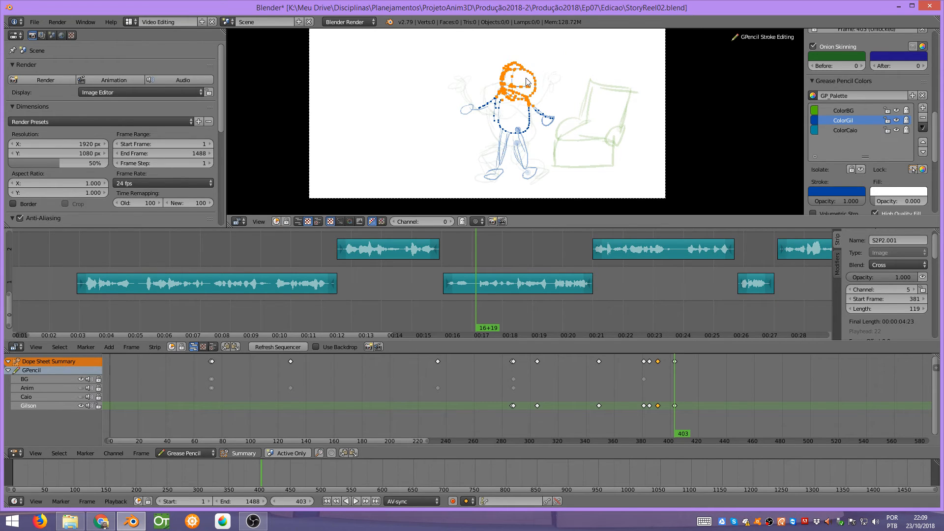
key(a)
mouse_move(523, 56)
ctrl+mouse_down()
mouse_move(498, 79)
mouse_move(535, 98)
mouse_move(553, 45)
mouse_move(488, 115)
mouse_move(547, 78)
mouse_move(501, 74)
mouse_move(503, 91)
mouse_move(540, 61)
ctrl+mouse_up()
key(a)
key(s)
key(y)
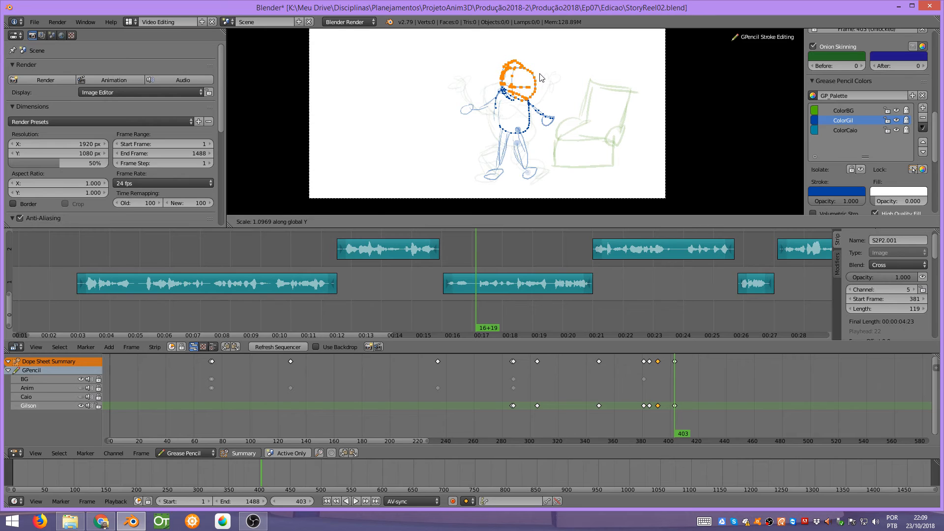
click(540, 74)
Shift Gilson's selected head strokes upward, tilt them slightly, and clear the selection.
key(g)
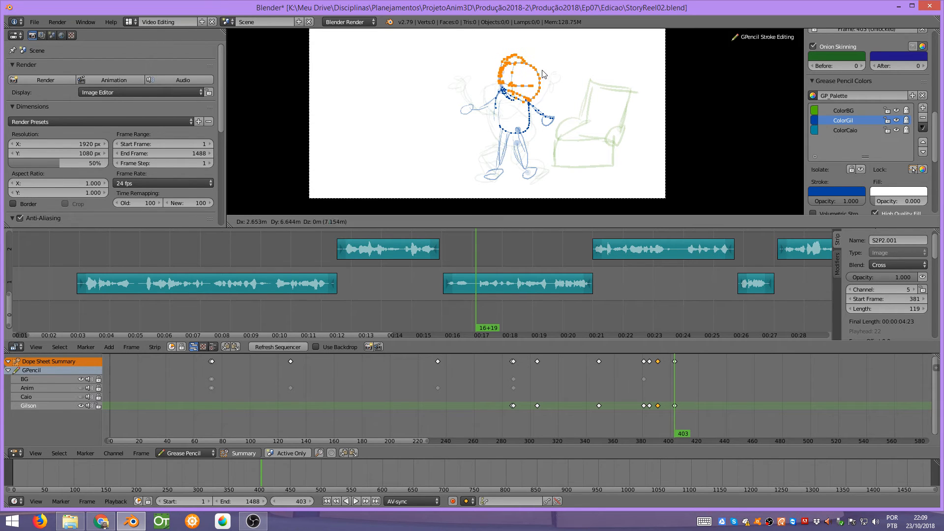
click(541, 72)
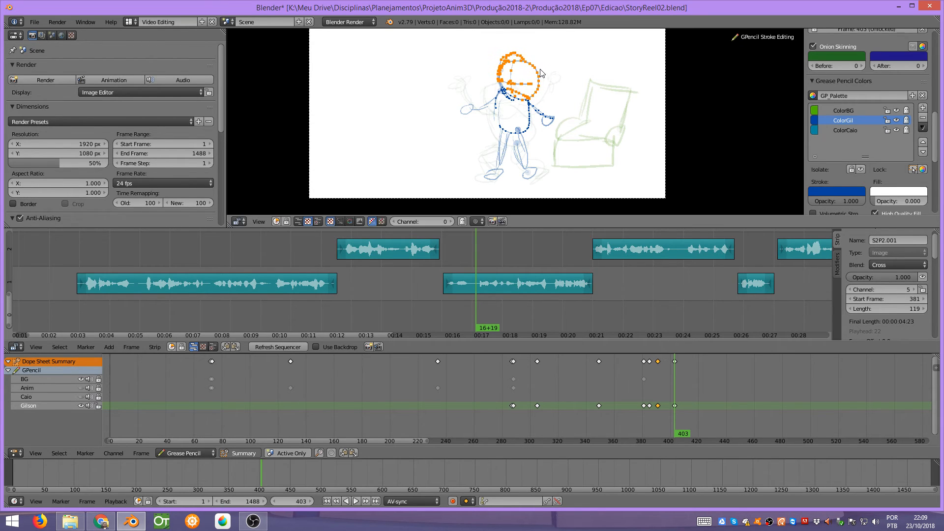
key(r)
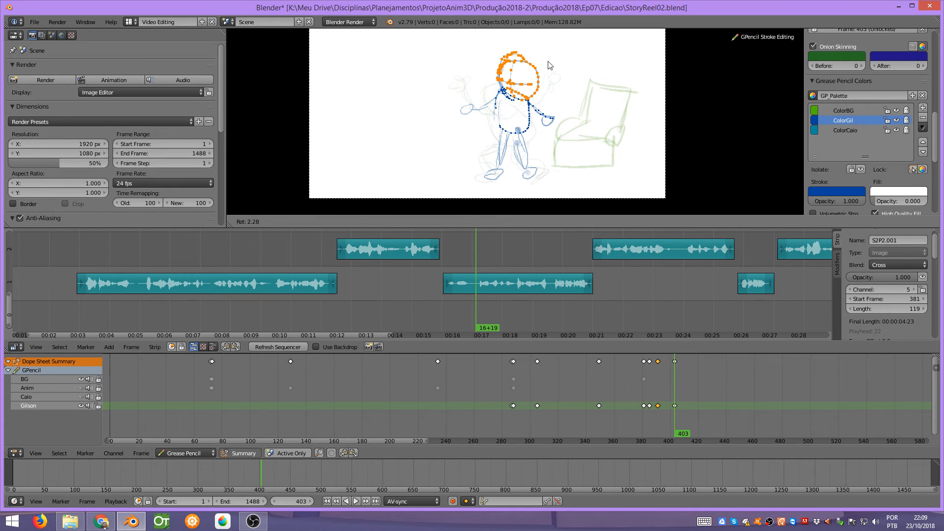
click(554, 70)
key(a)
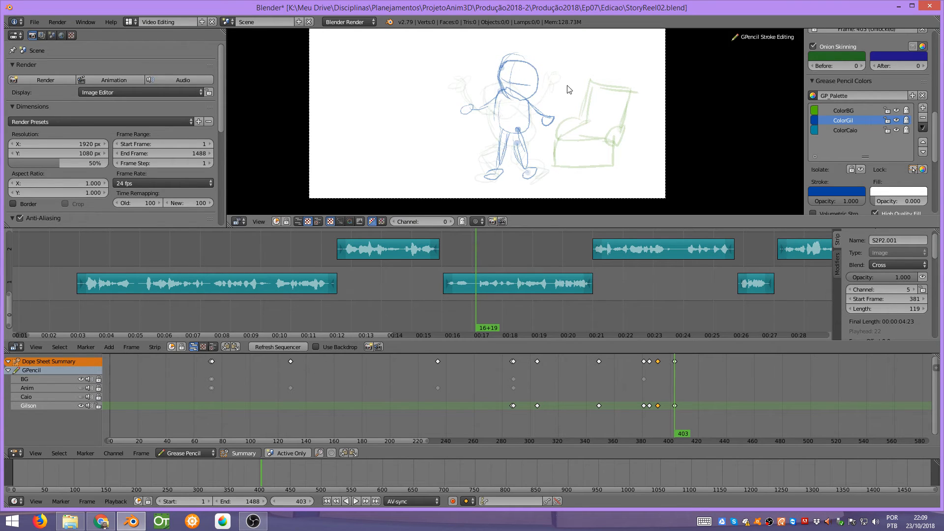
Save the file and play back the shot with Gilson's standing pose at frame 403.
key(ctrl+s)
key(alt+a)
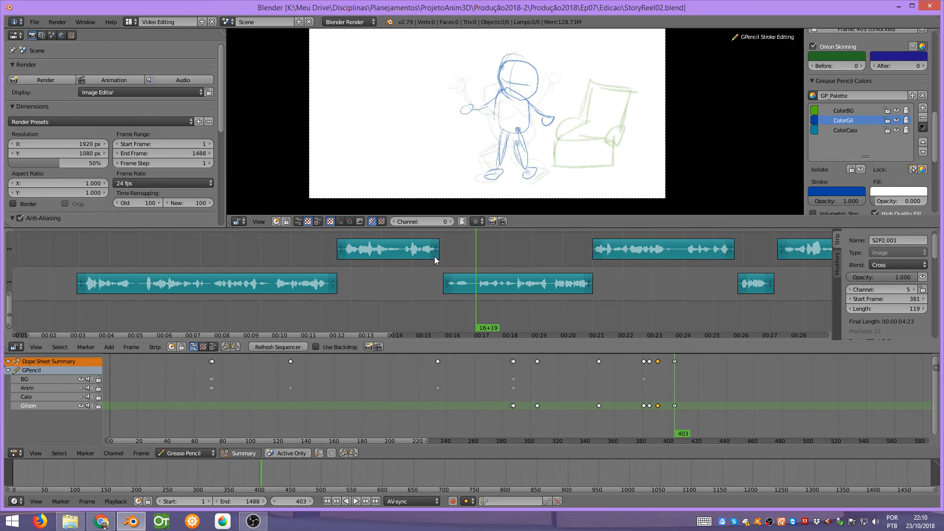
click(450, 253)
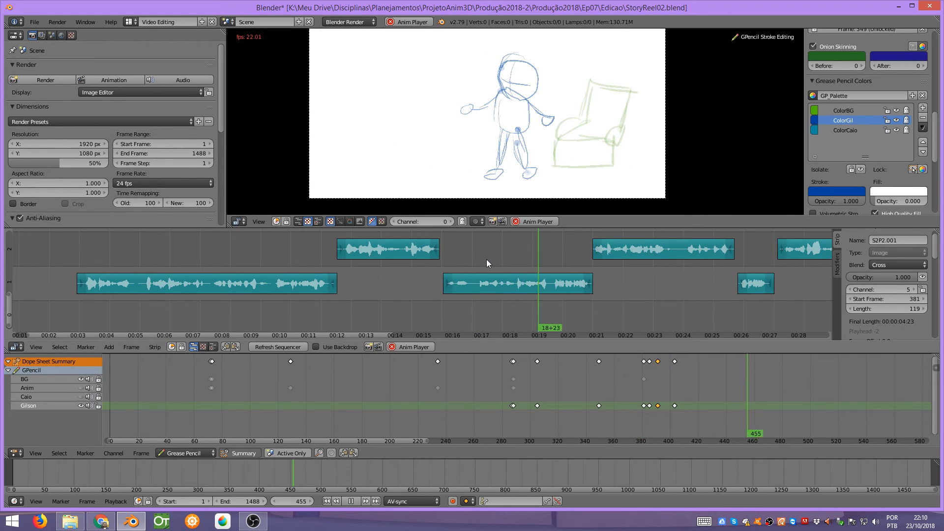
key(alt+a)
At frame 415, sketch Gilson standing with his hands on his hips, with head, torso, arms and legs.
drag(480, 266, 490, 262)
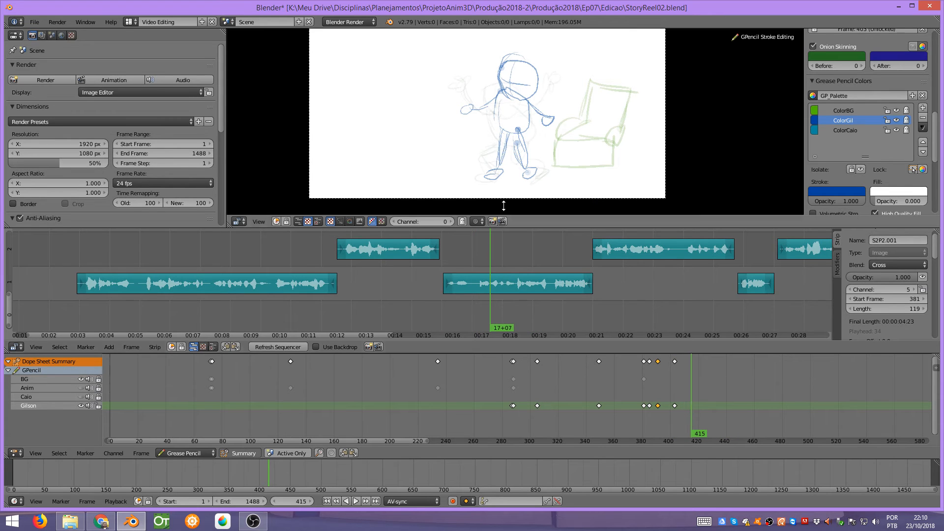
key(d)
click(507, 66)
mouse_move(507, 63)
mouse_down()
mouse_move(508, 90)
mouse_move(525, 98)
mouse_move(514, 58)
mouse_move(511, 98)
mouse_move(533, 81)
mouse_up()
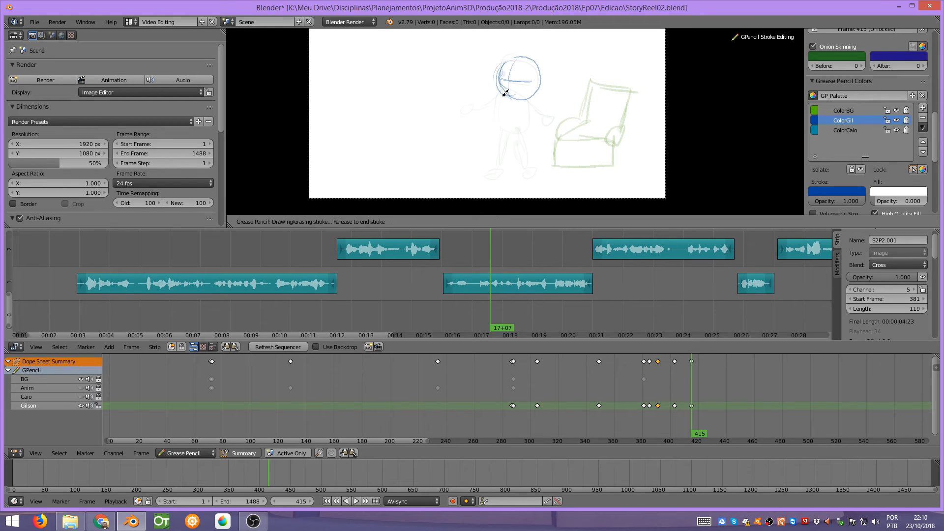
mouse_move(500, 117)
mouse_down()
mouse_move(531, 94)
mouse_move(488, 112)
mouse_move(499, 129)
mouse_move(490, 136)
mouse_up()
mouse_move(535, 99)
mouse_down()
mouse_move(551, 110)
mouse_move(502, 153)
mouse_move(493, 175)
mouse_up()
drag(517, 134, 534, 170)
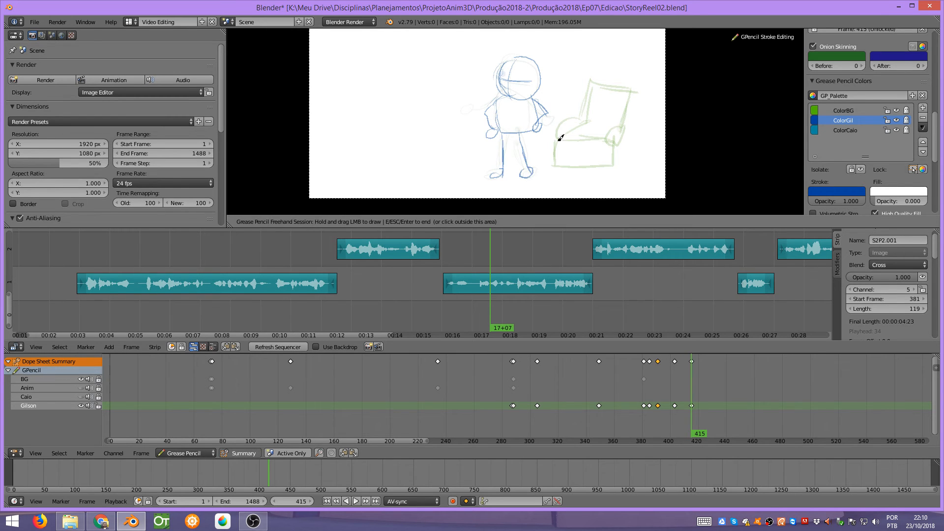
key(Escape)
Save over StoryReel02.blend and play back Gilson's full rise from the armchair.
key(ctrl+s)
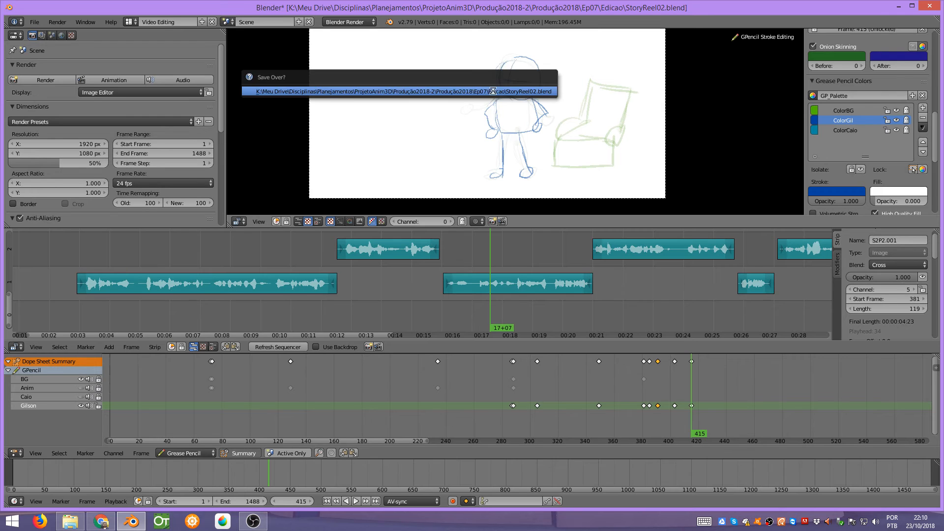
click(495, 90)
key(alt+a)
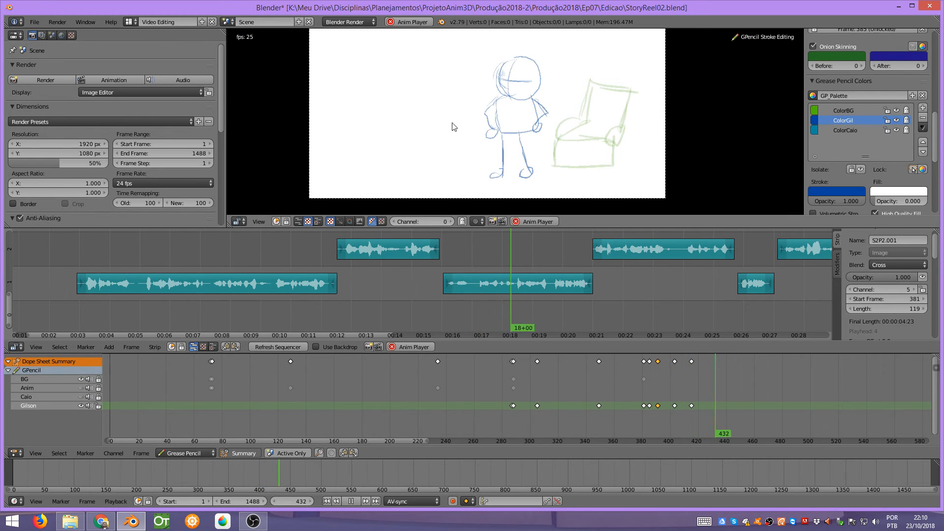
key(Escape)
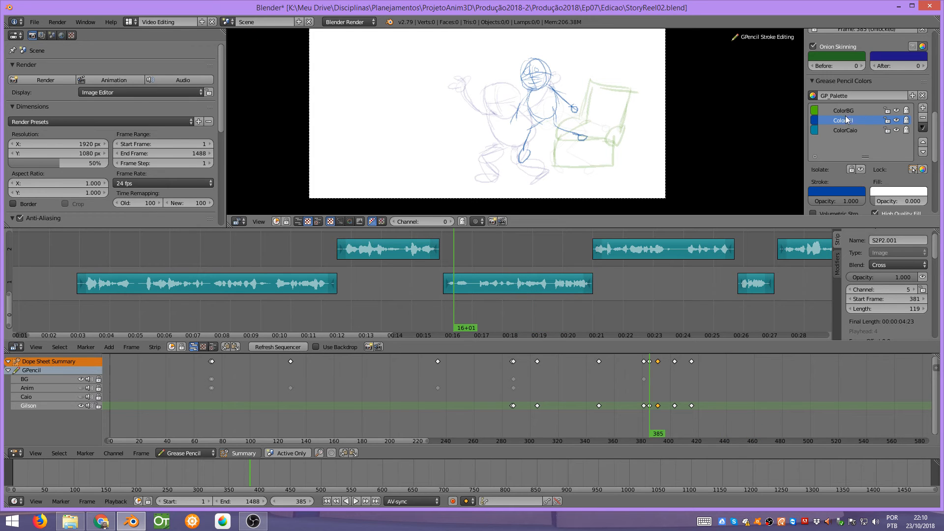
Make ColorCaio and the Caio layer active, unlocking Caio and locking the Gilson layer.
click(850, 130)
scroll(841, 123, up, 10)
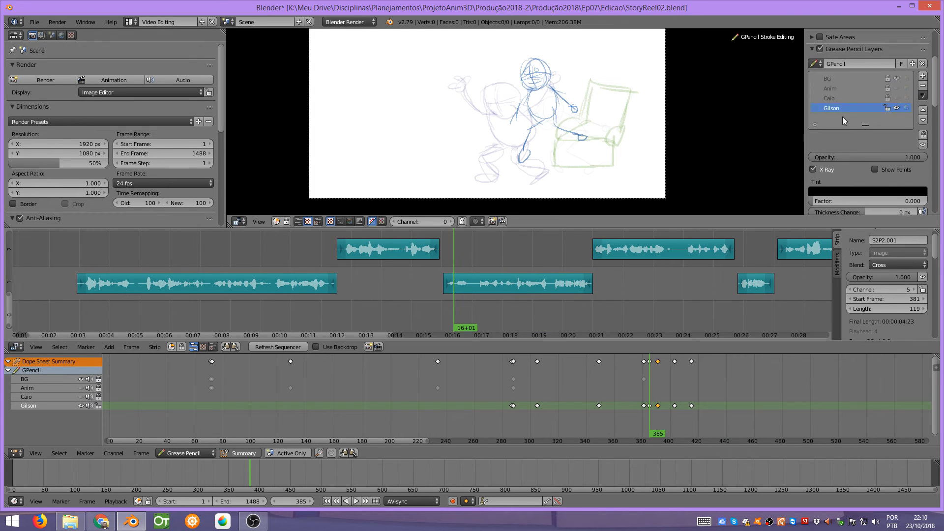
click(837, 168)
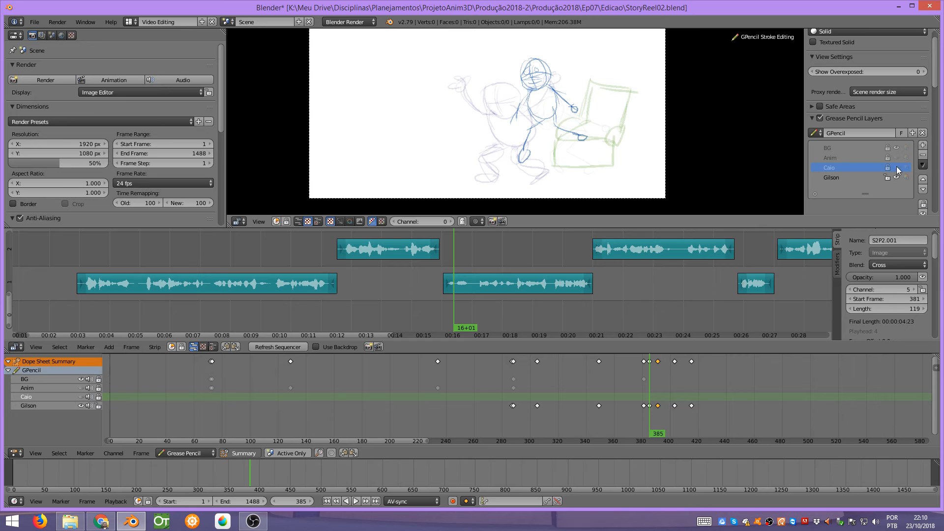
click(897, 167)
click(896, 168)
click(888, 177)
click(887, 168)
Play back the S2P3 shot and return to its first frame, 381.
middle_drag(444, 242, 467, 306)
drag(477, 273, 476, 274)
key(alt+a)
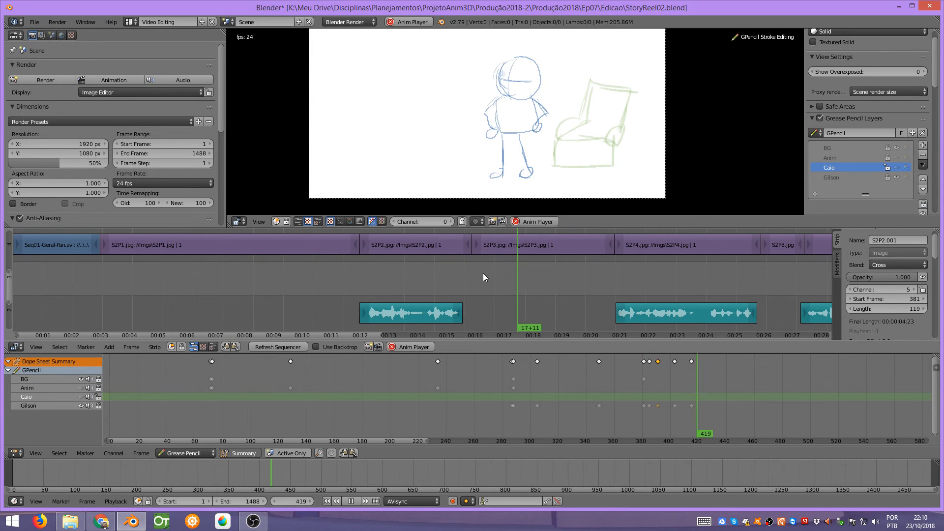
key(Escape)
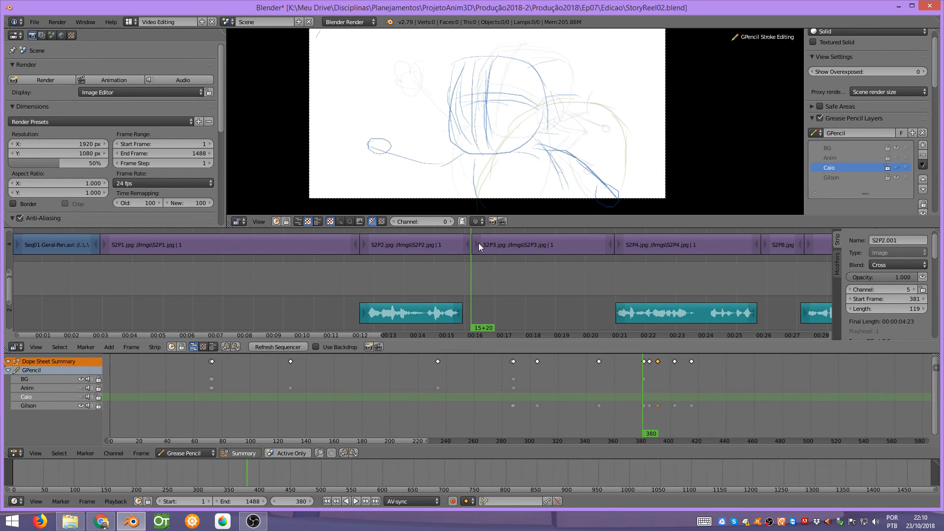
key(Right)
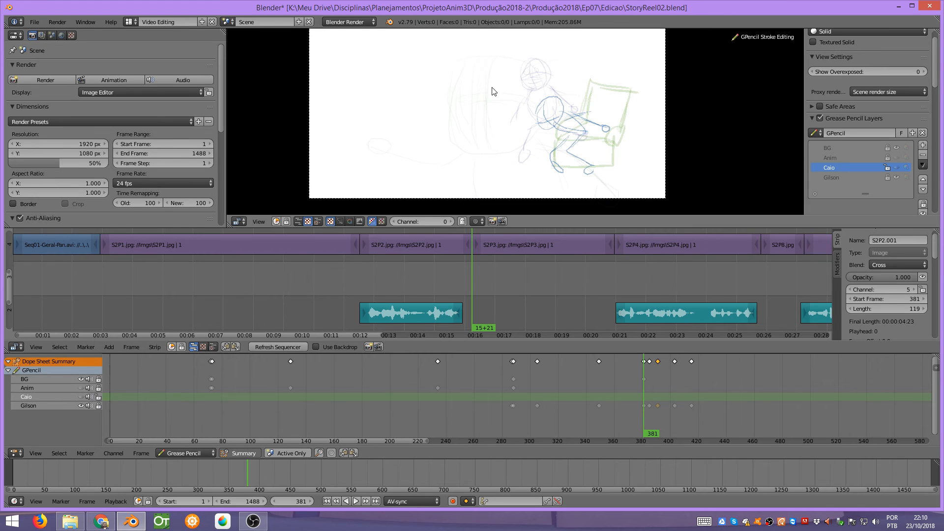
Mute the white S2P2.001 strip, show the Caio layer, and trace Caio standing with crossed arms over the storyboard image at frame 381.
middle_drag(588, 271, 538, 341)
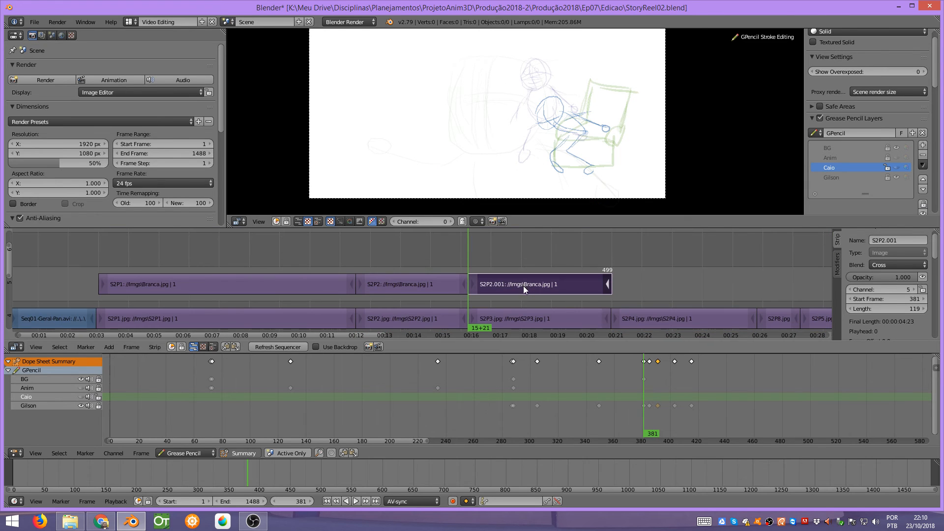
click(923, 277)
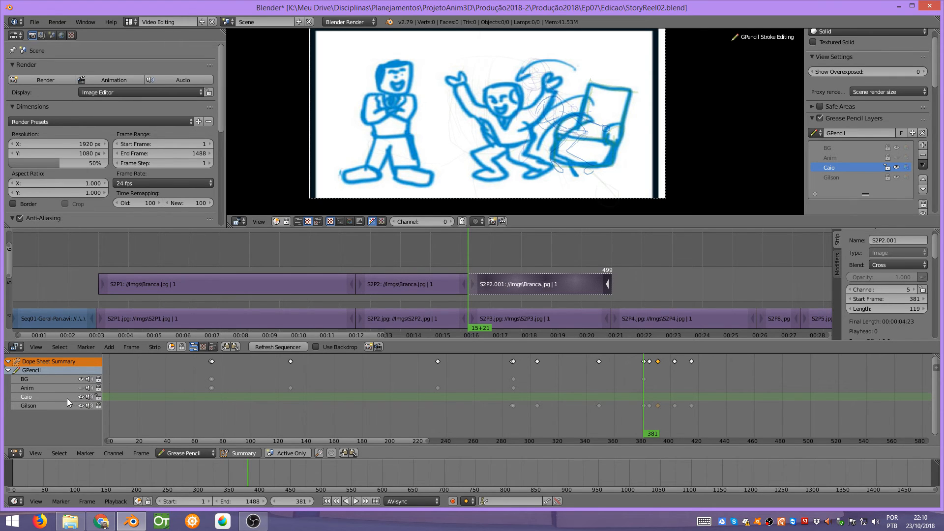
mouse_move(380, 66)
mouse_down()
mouse_move(383, 86)
mouse_move(414, 59)
mouse_up()
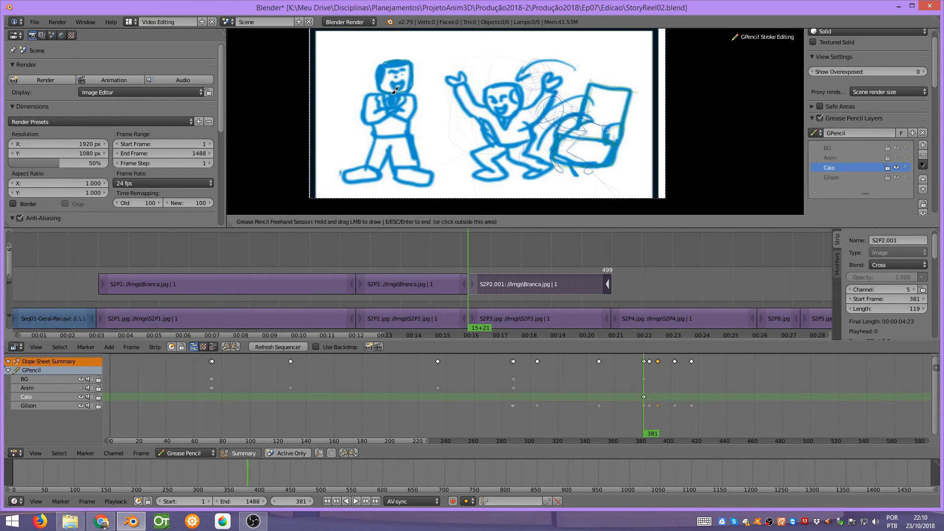
mouse_move(393, 94)
mouse_down()
mouse_move(365, 117)
mouse_move(412, 101)
mouse_move(386, 110)
mouse_move(373, 167)
mouse_move(351, 174)
mouse_up()
click(386, 110)
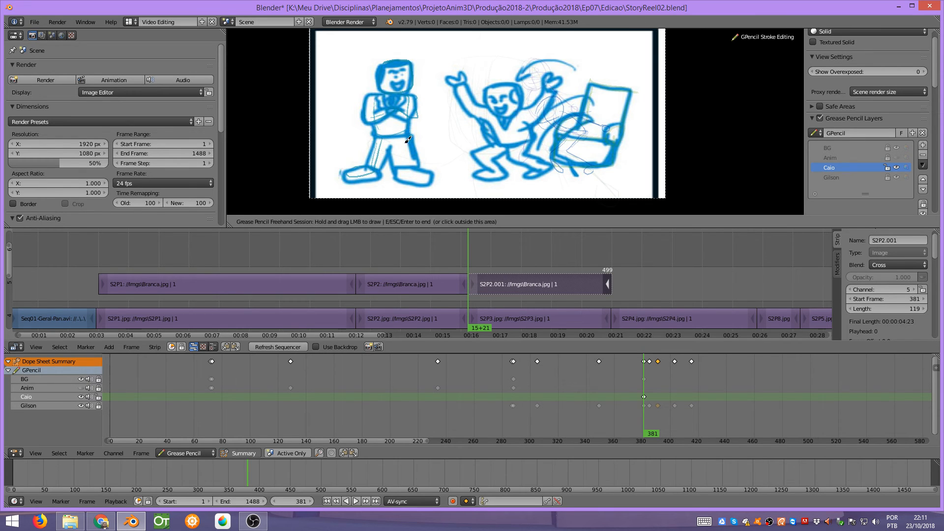
mouse_move(396, 139)
mouse_down()
mouse_move(403, 165)
mouse_move(425, 175)
mouse_move(413, 180)
mouse_up()
key(Escape)
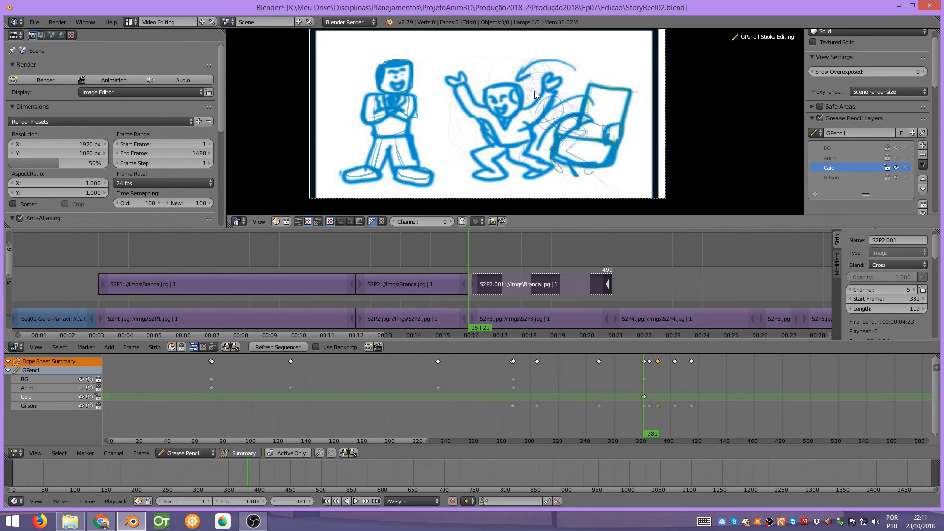
Unmute the white S2P2.001 strip and play back the shot with Caio's drawing.
click(923, 277)
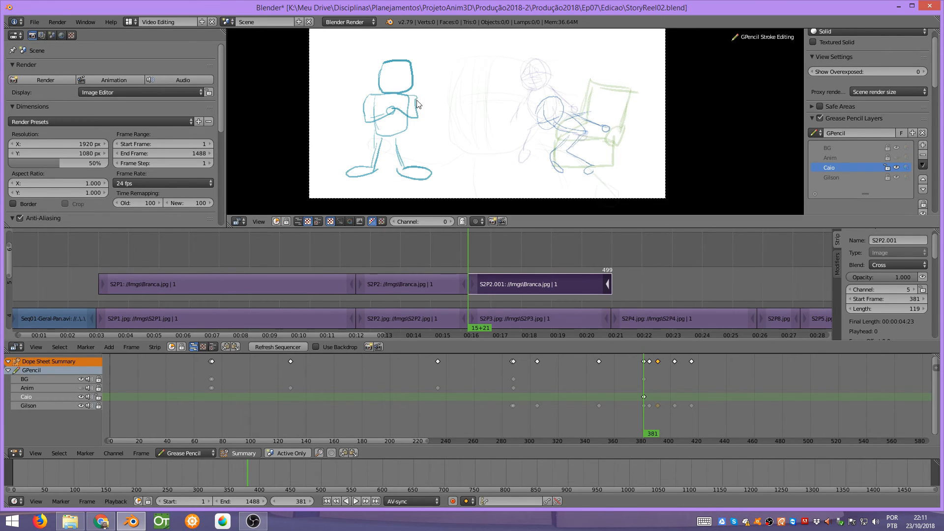
key(alt+a)
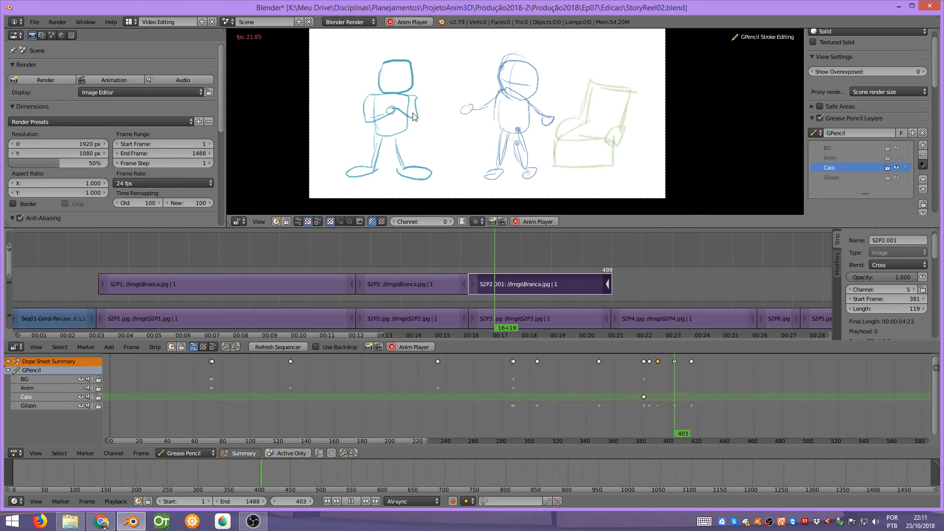
key(Escape)
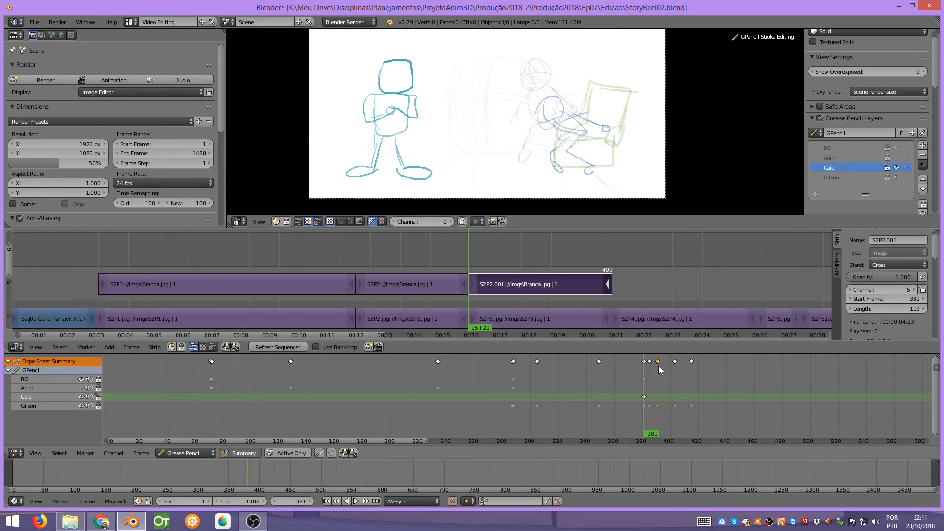
Duplicate Caio's keyframe from frame 381 to frame 391, where Gilson raises his arms.
key(alt+a)
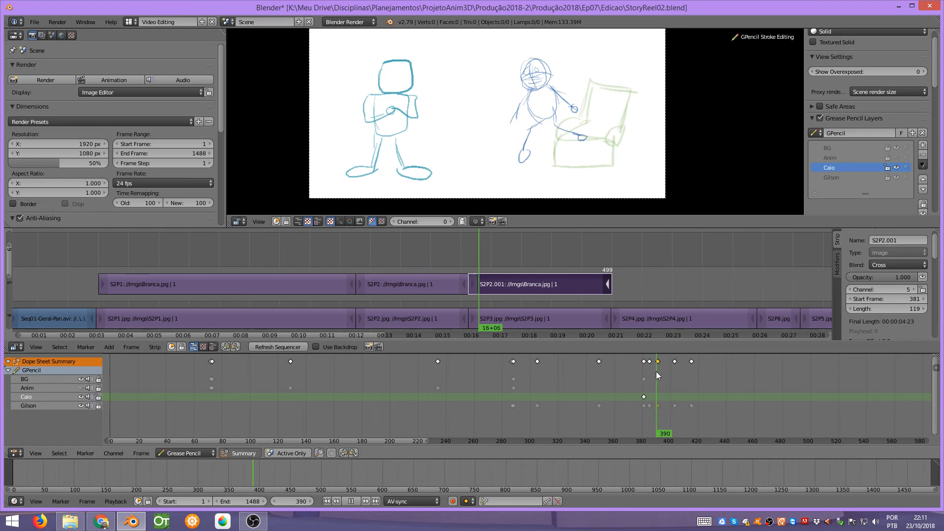
key(alt+a)
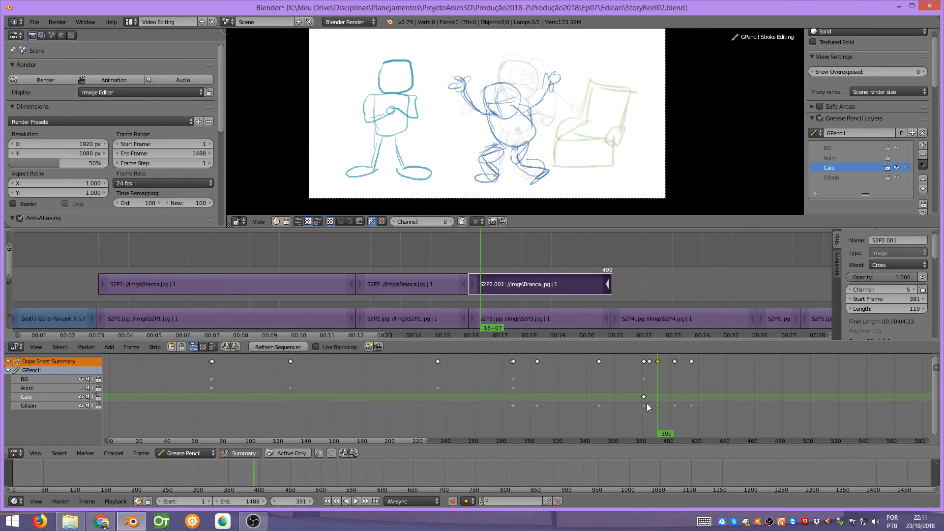
click(644, 397)
key(shift+d)
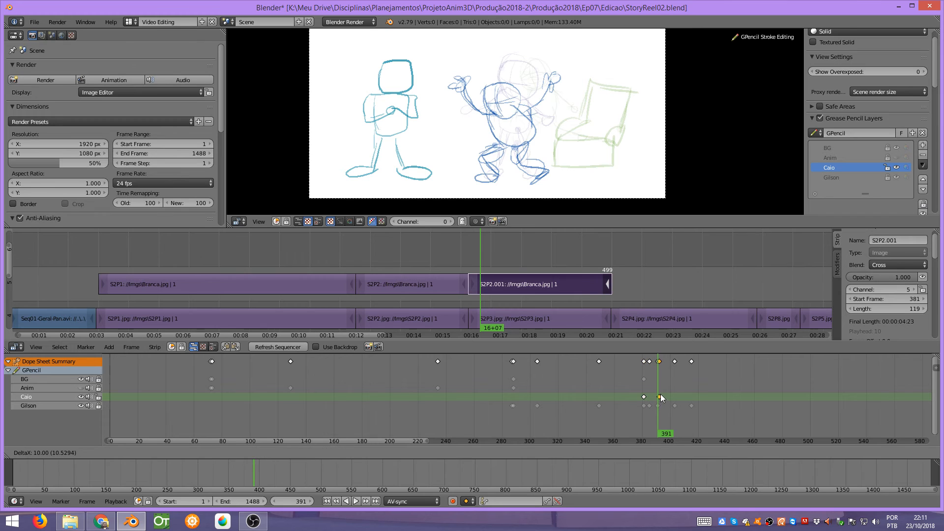
click(658, 393)
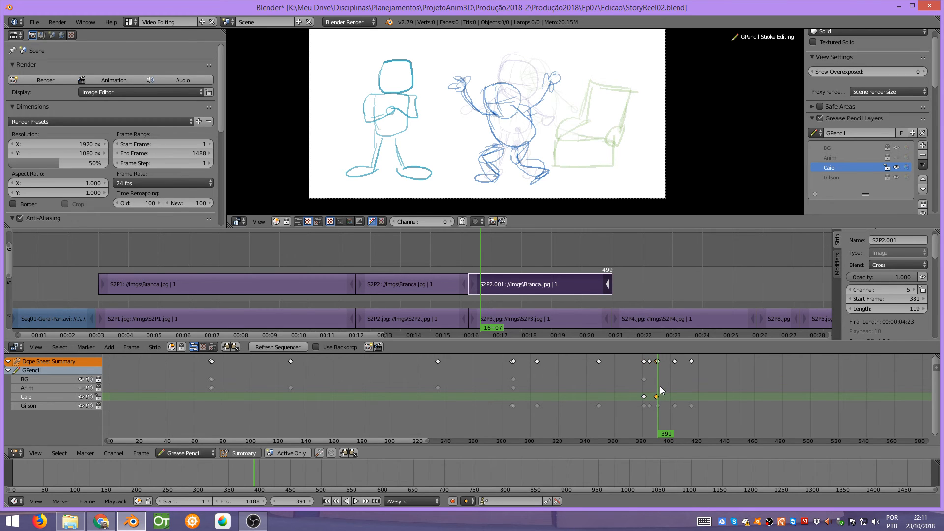
key(g)
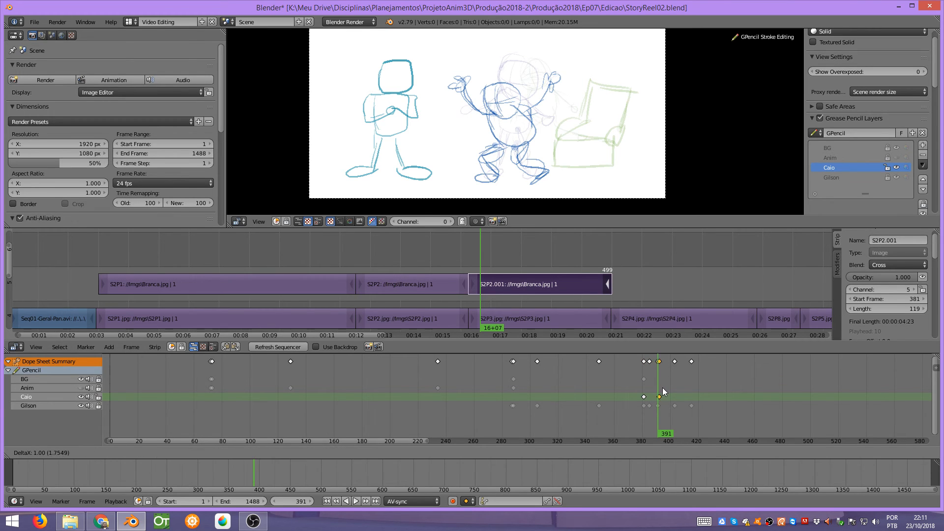
click(663, 388)
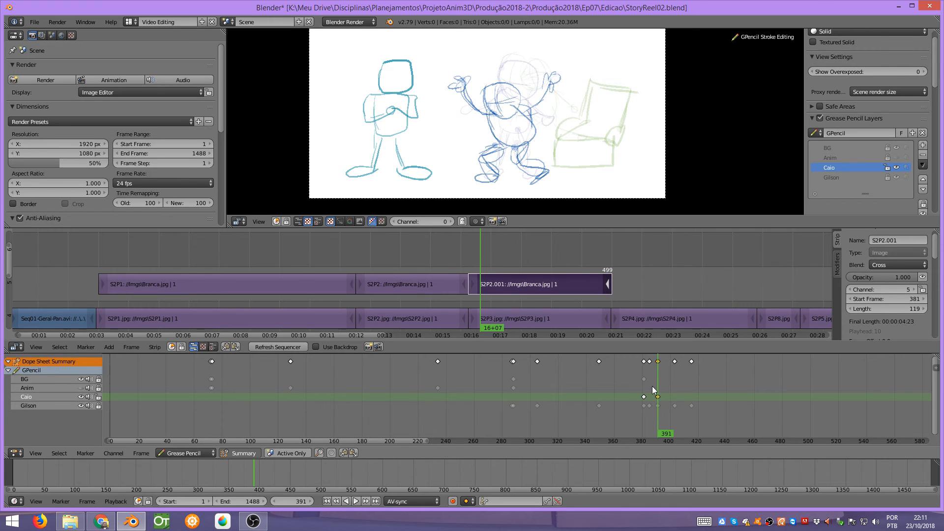
At frame 381, erase Caio's crossed arms and torso and redraw them with his hands on his hips.
click(643, 374)
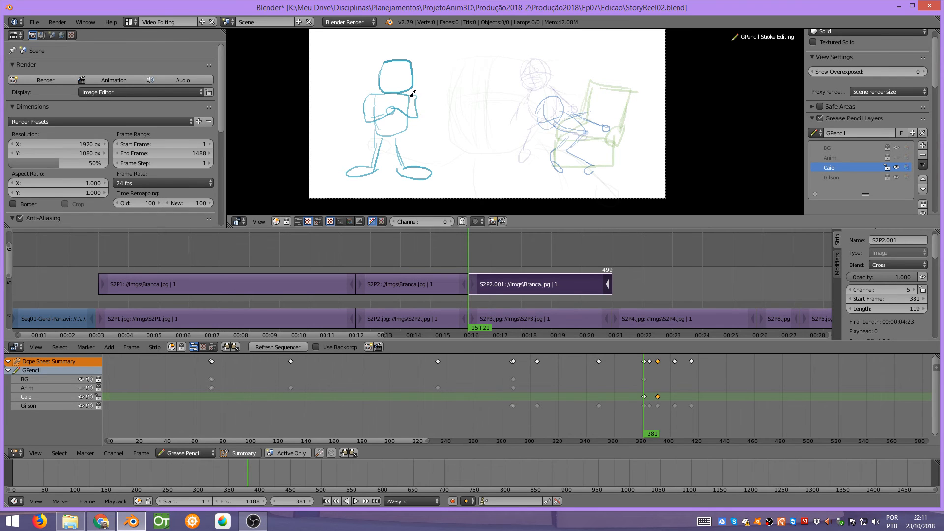
key(d)
mouse_move(415, 106)
right_down()
mouse_move(418, 124)
mouse_move(383, 119)
mouse_move(363, 89)
mouse_move(371, 111)
right_up()
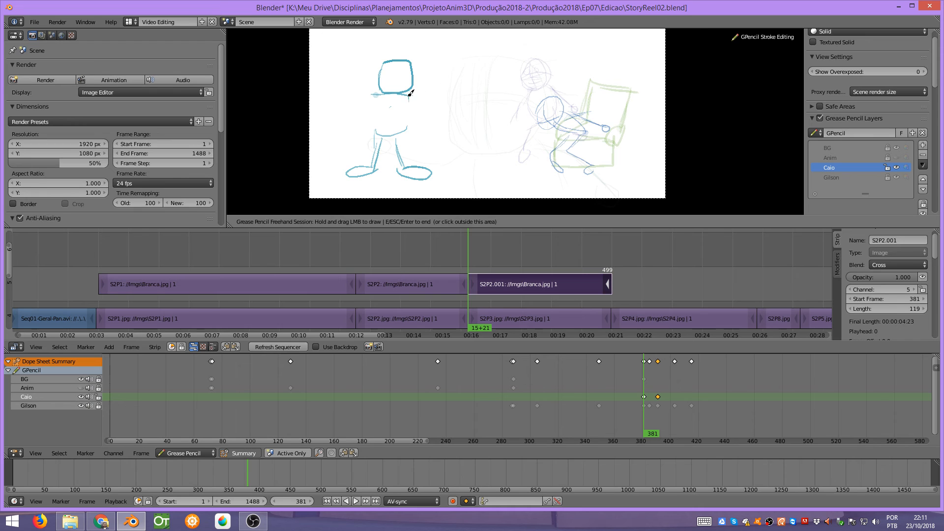
mouse_move(383, 96)
mouse_down()
mouse_move(372, 129)
mouse_move(411, 92)
mouse_move(409, 127)
mouse_up()
mouse_move(376, 96)
mouse_down()
mouse_move(366, 111)
mouse_move(380, 132)
mouse_up()
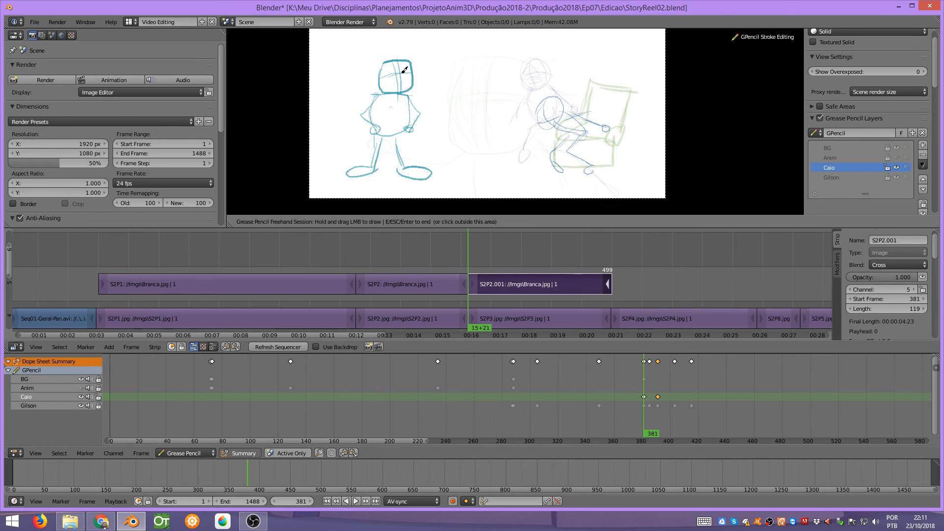
Draw Caio's facial guidelines, eyes and mouth at frame 381, and thicken the arms resting on his hips.
drag(408, 80, 394, 81)
key(Escape)
key(d)
drag(405, 67, 408, 70)
key(Escape)
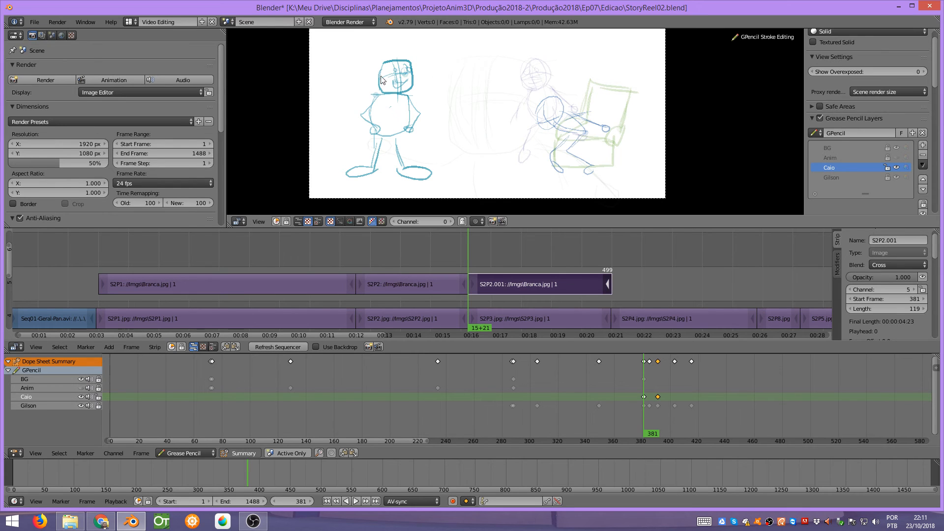
key(d)
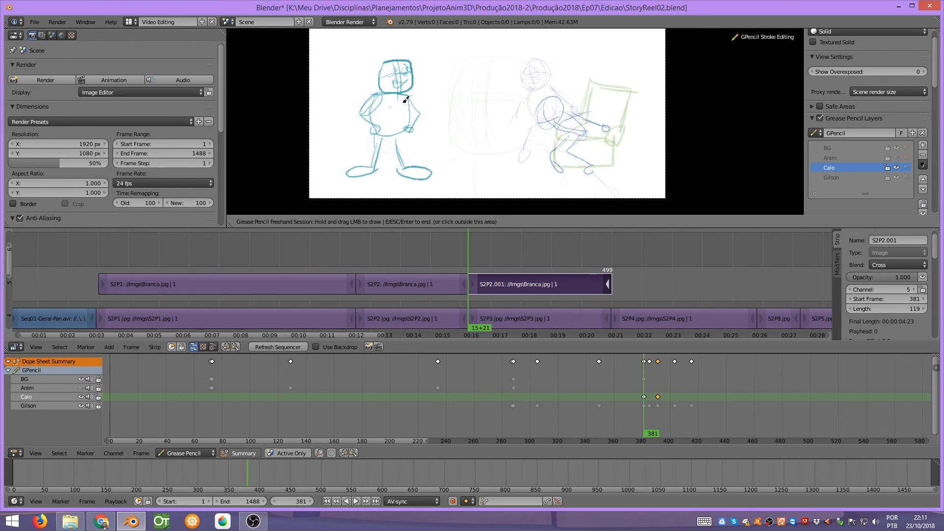
mouse_move(379, 117)
mouse_down()
mouse_move(380, 126)
mouse_move(416, 109)
mouse_move(422, 129)
mouse_move(415, 128)
mouse_up()
key(Escape)
Play back the S2P3 shot from frame 381 to check Caio's change of pose.
key(alt+a)
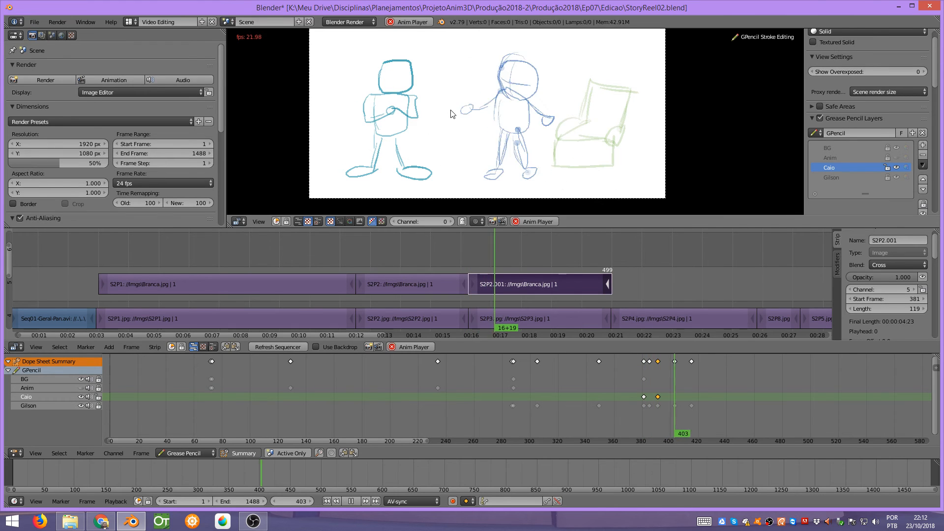
key(Escape)
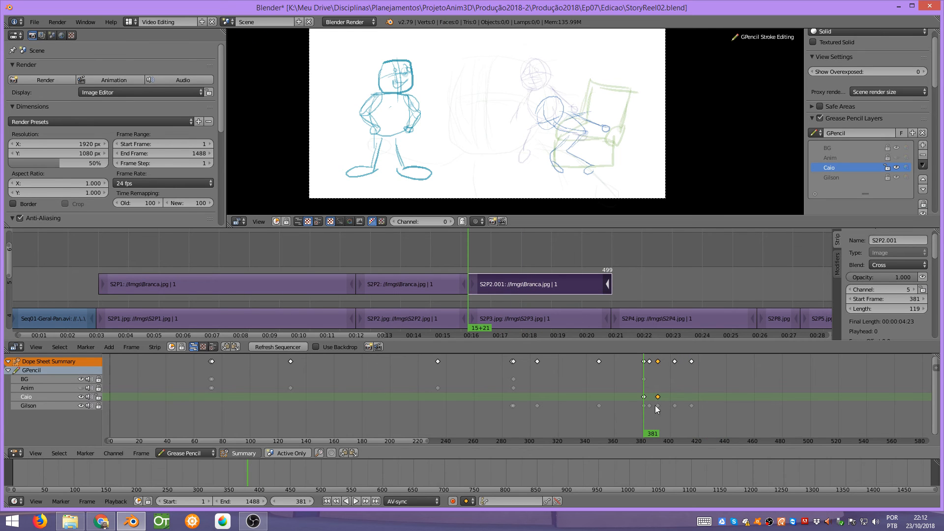
key(Up)
key(Down)
key(alt+a)
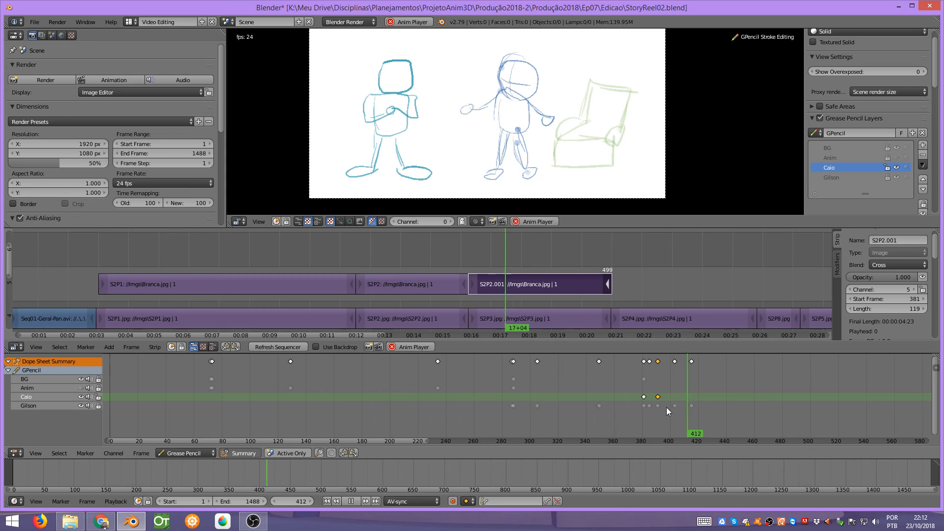
key(Escape)
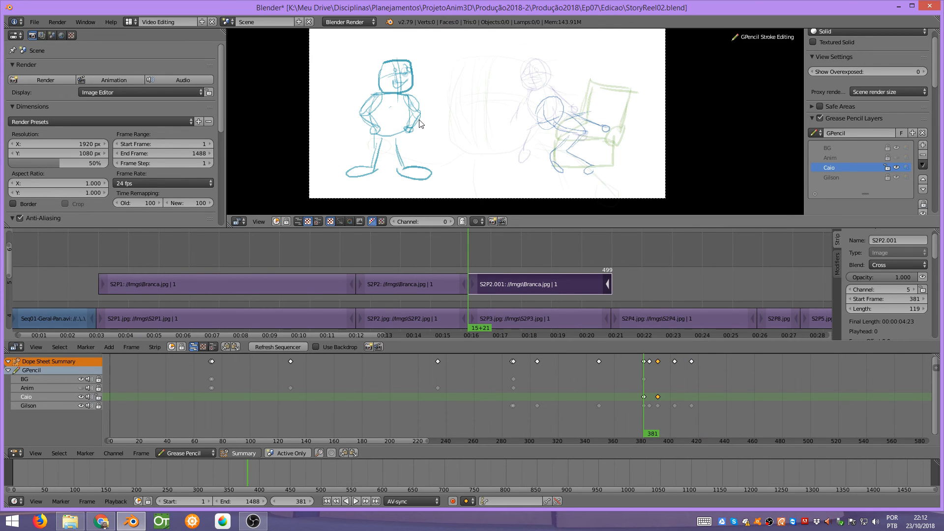
Add short strokes along the outside of Caio's arm nearest Gilson at frame 381.
key(d)
drag(419, 114, 420, 129)
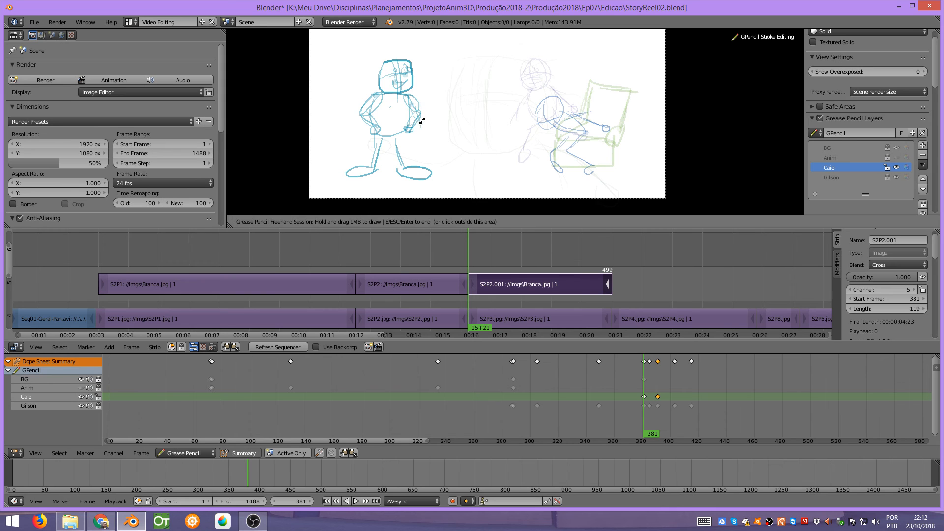
key(Escape)
Show the Anim layer again at frame 283 and play back the S2P3 shot from frame 382.
mouse_move(466, 257)
mouse_down()
mouse_move(335, 280)
mouse_move(343, 279)
mouse_up()
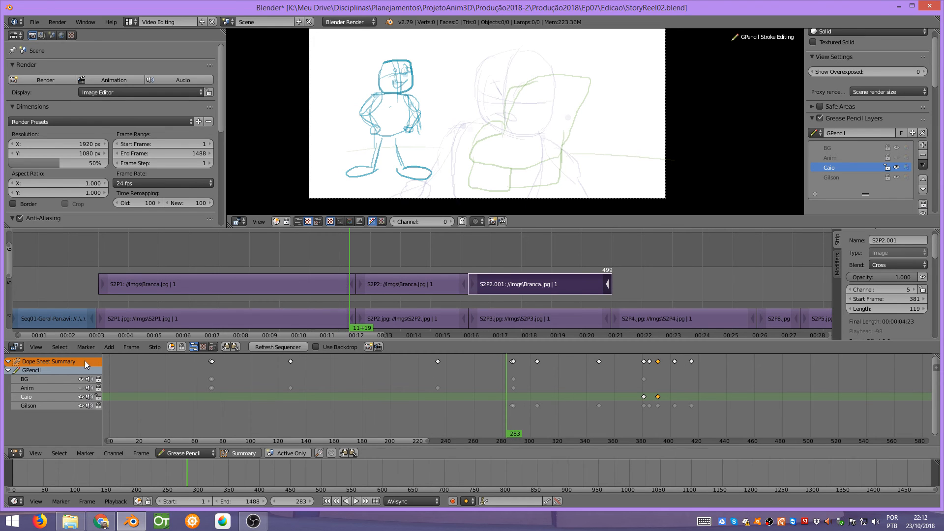
click(81, 388)
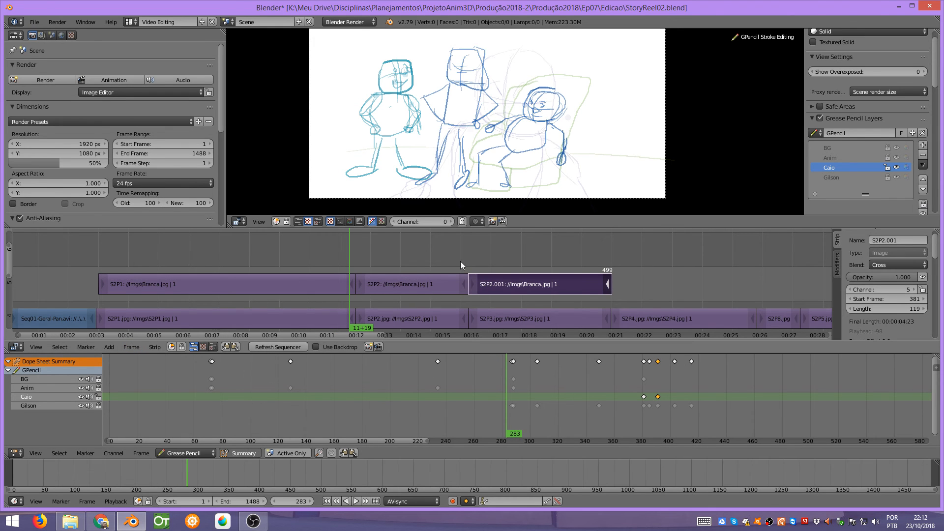
mouse_move(461, 261)
mouse_down()
mouse_move(385, 270)
mouse_move(495, 266)
mouse_move(470, 278)
mouse_up()
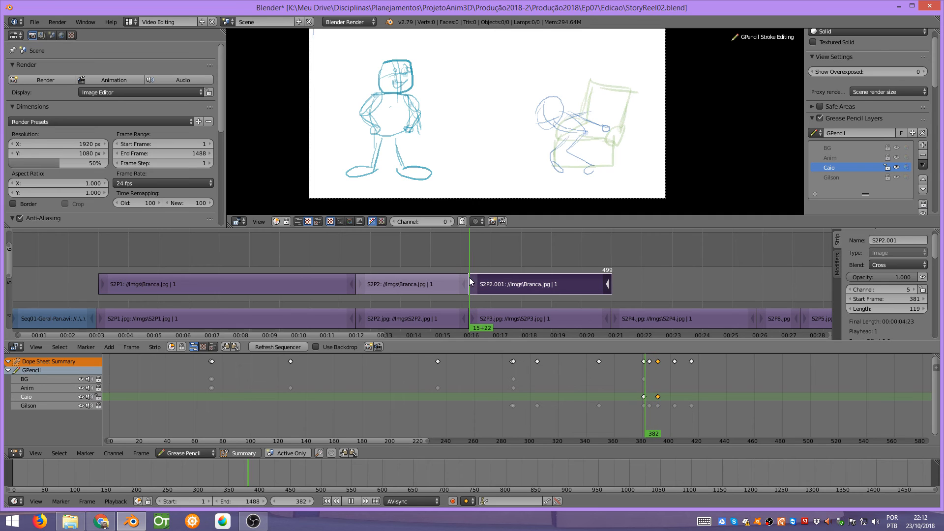
key(alt+a)
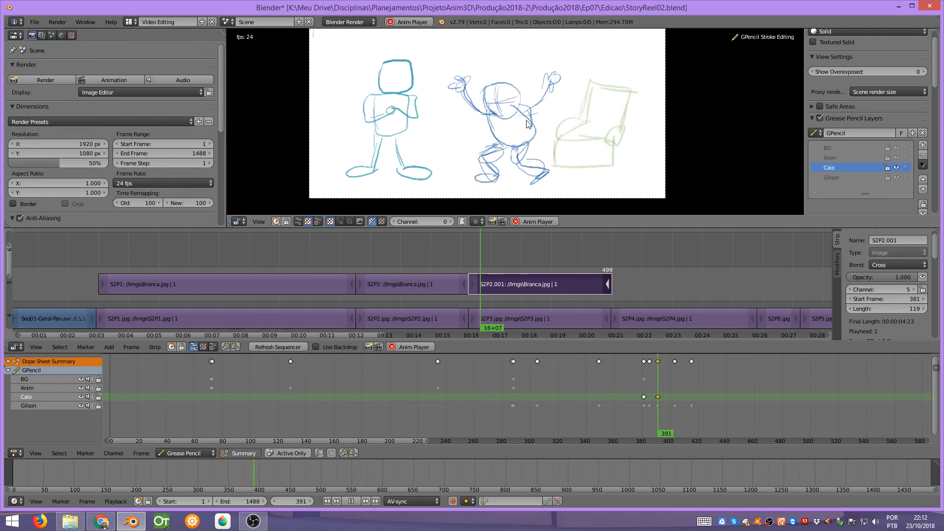
key(Escape)
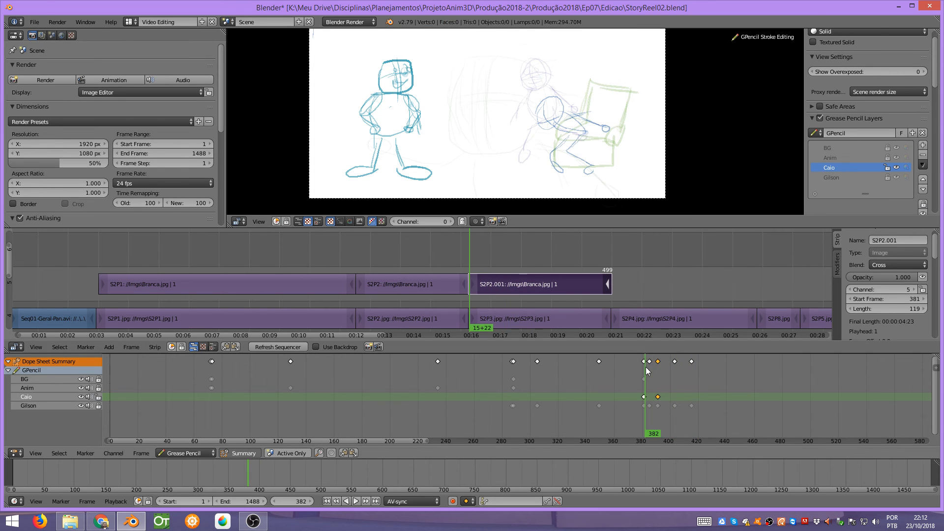
Duplicate Caio's keyframe from frame 381 to frame 380, the last frame of the previous shot.
key(Left)
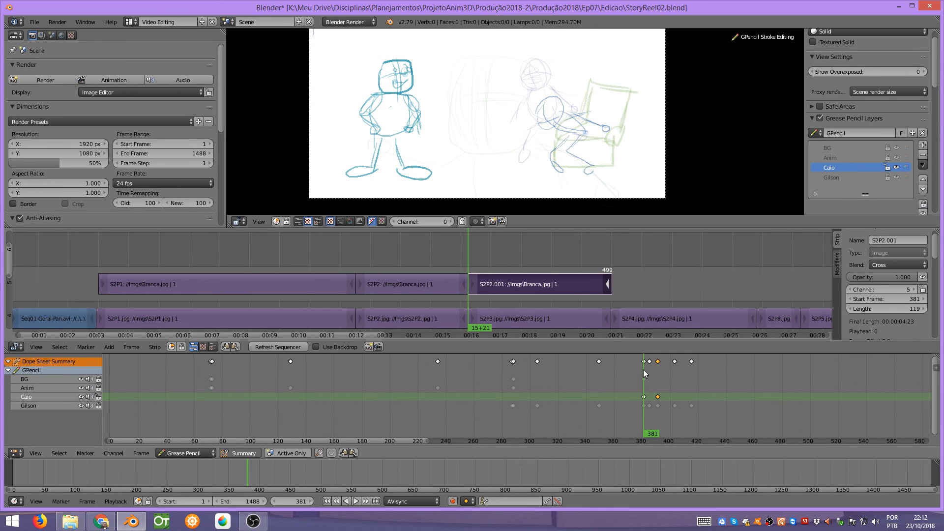
key(Left)
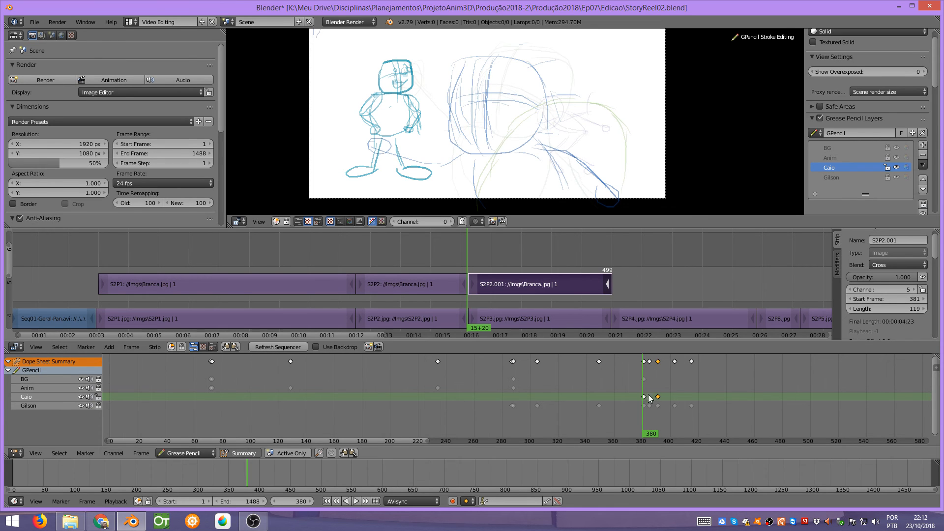
ctrl+middle_drag(638, 387, 545, 389)
click(549, 398)
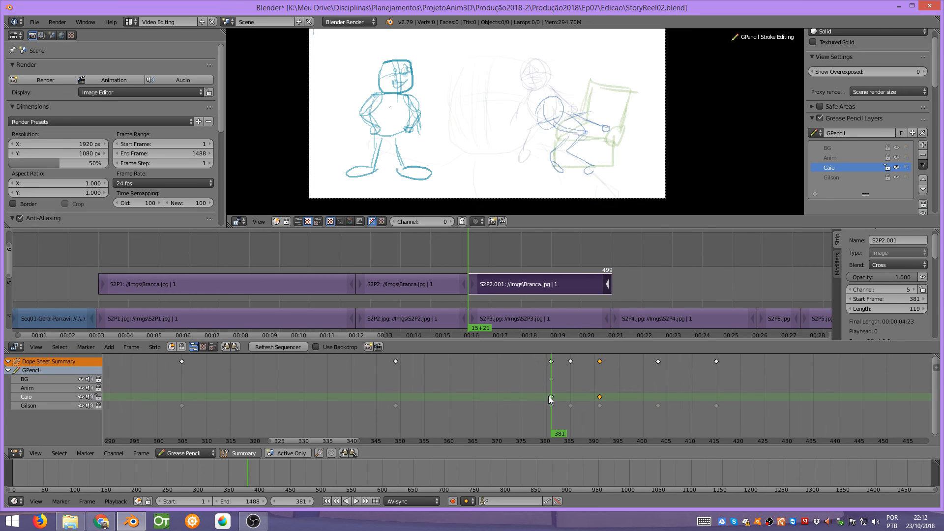
key(shift+d)
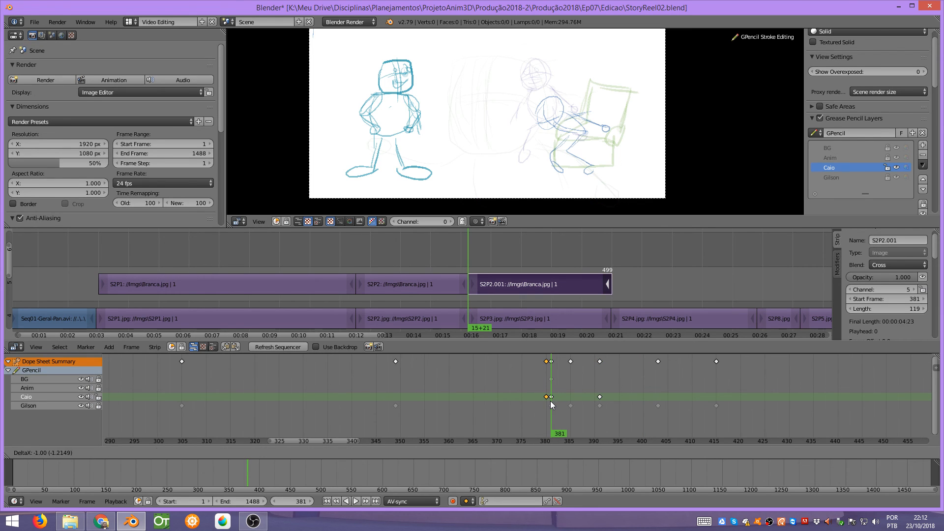
click(552, 399)
Select all of Caio's strokes at frame 380 and delete them, leaving a blank keyframe before the shot.
click(547, 390)
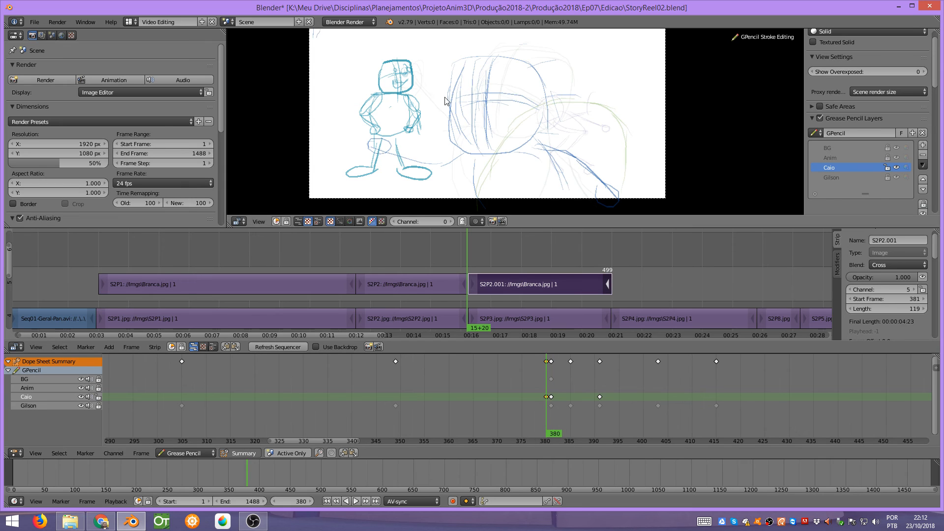
key(a)
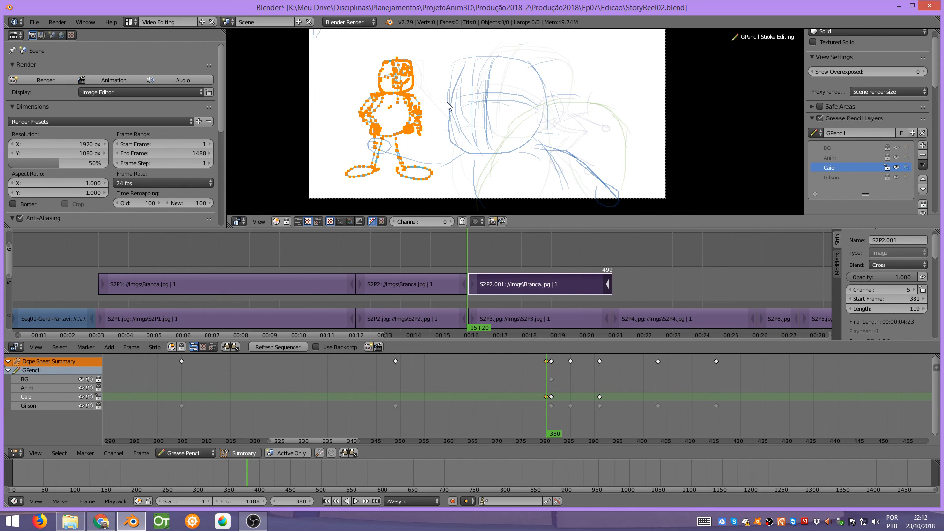
key(x)
click(447, 101)
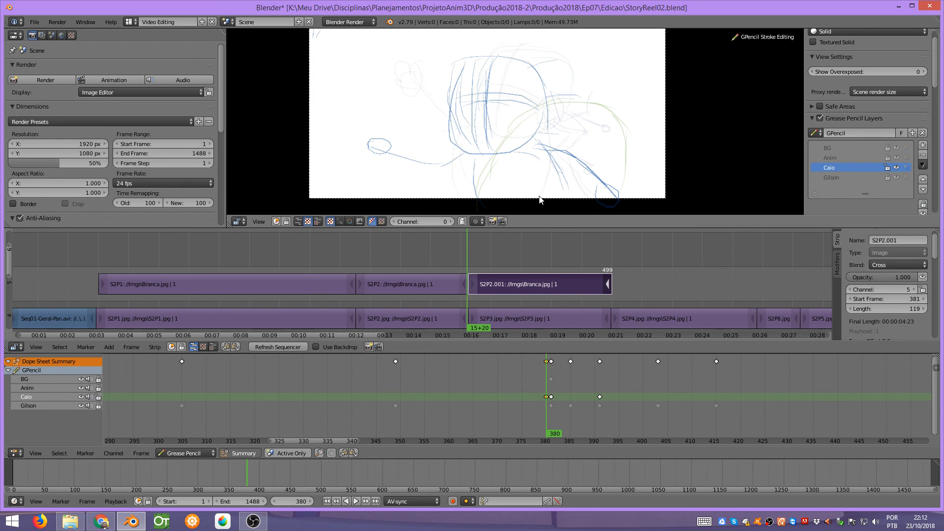
Play back the cut into S2P3 from a few frames before frame 381.
key(alt+a)
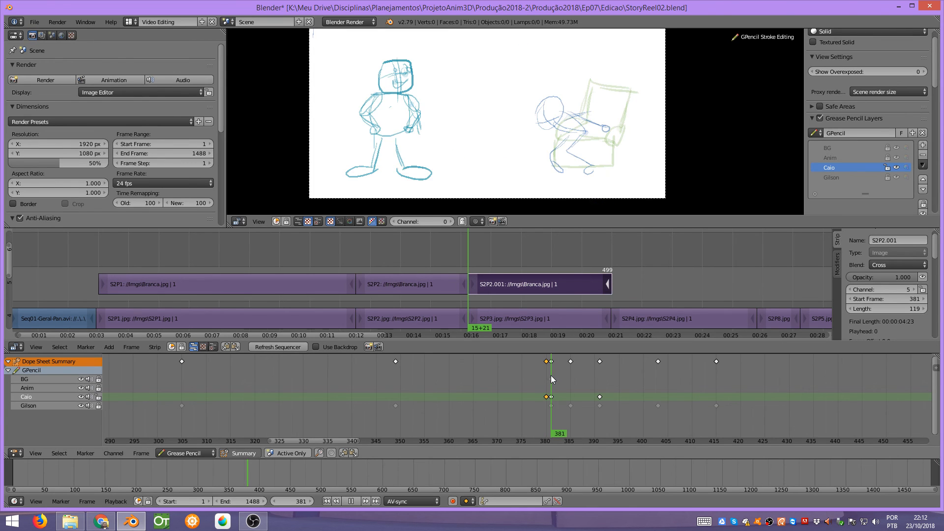
mouse_move(545, 377)
mouse_down()
mouse_move(546, 236)
mouse_move(540, 388)
mouse_move(507, 392)
mouse_up()
key(alt+a)
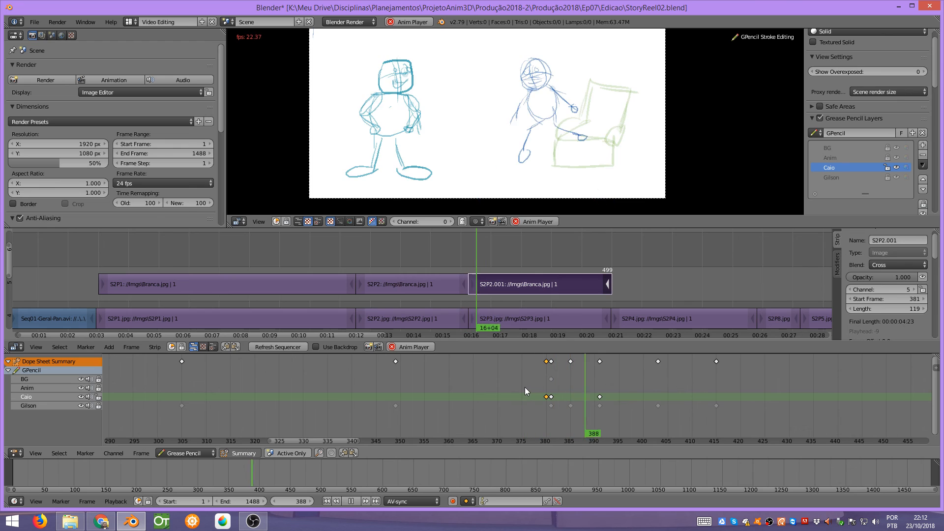
key(Escape)
Play back the whole drawn sequence from frame 73, just before the white S2P1 strip.
click(108, 255)
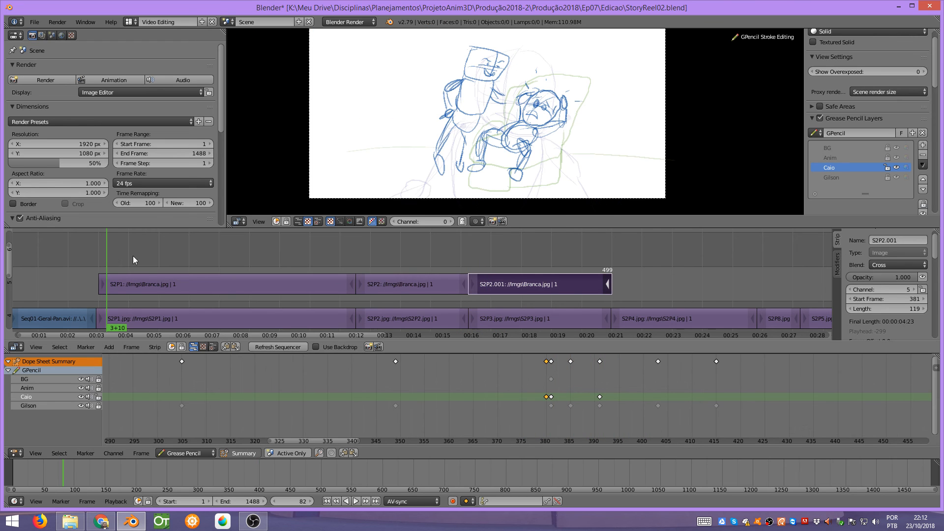
middle_drag(133, 262, 327, 246)
click(292, 251)
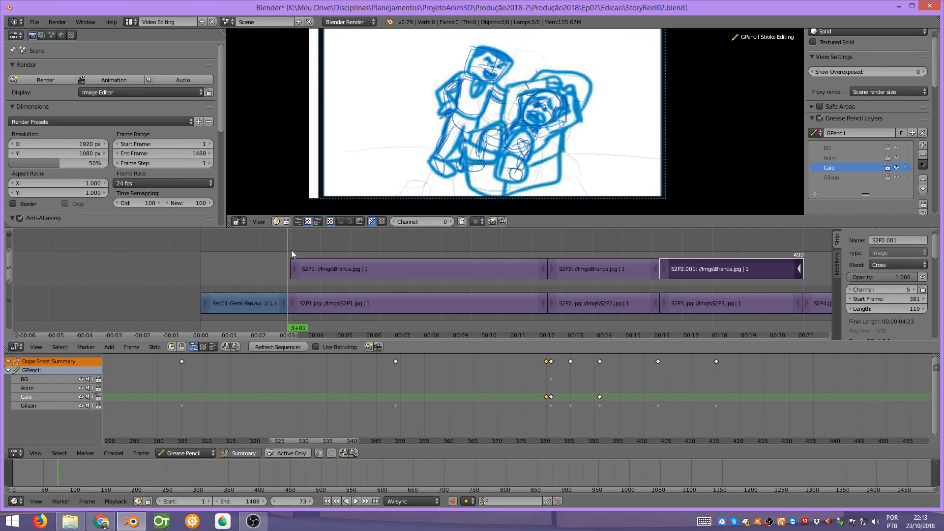
key(alt+a)
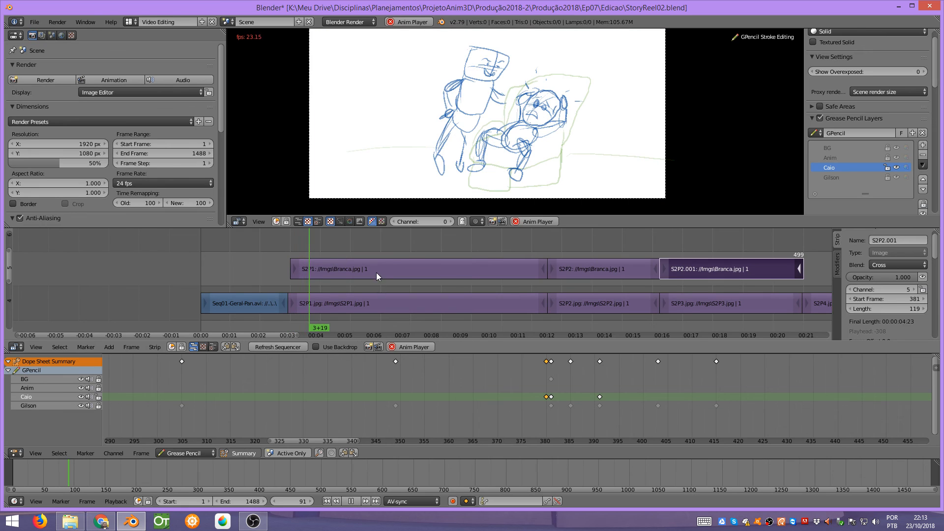
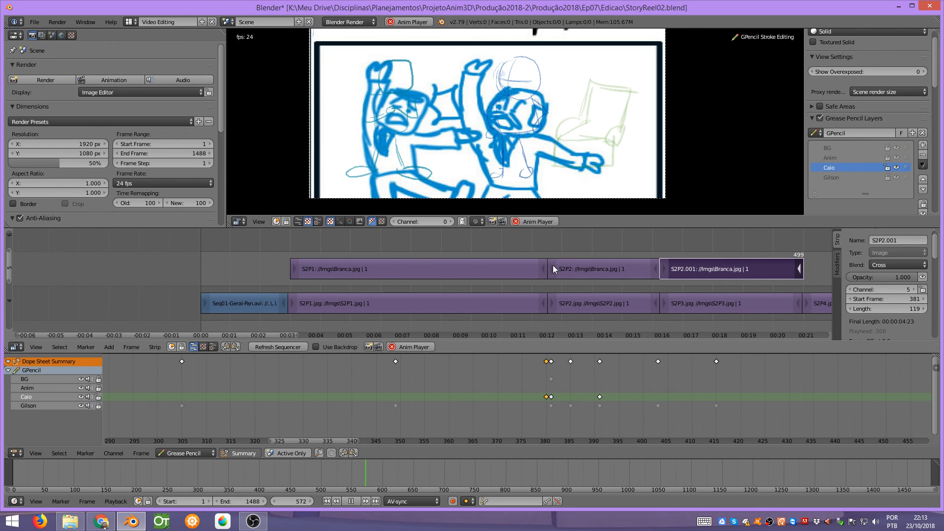
key(Escape)
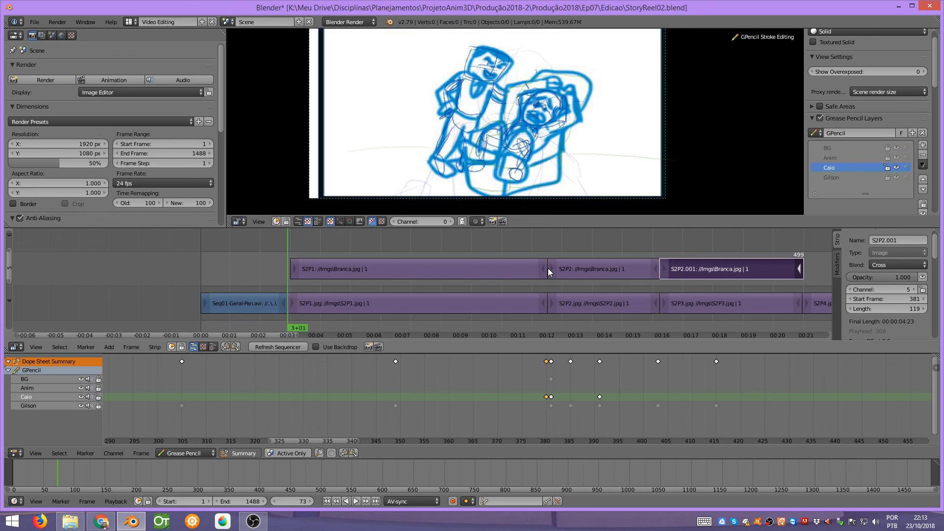
Save the file and place the playhead at frame 76, near the beginning of the white S2P1 strip.
key(ctrl+s)
click(524, 249)
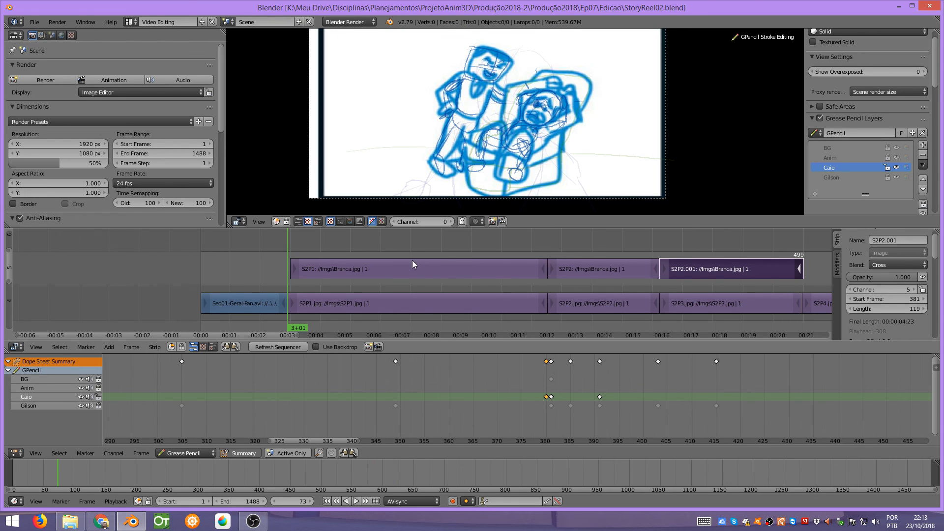
click(292, 250)
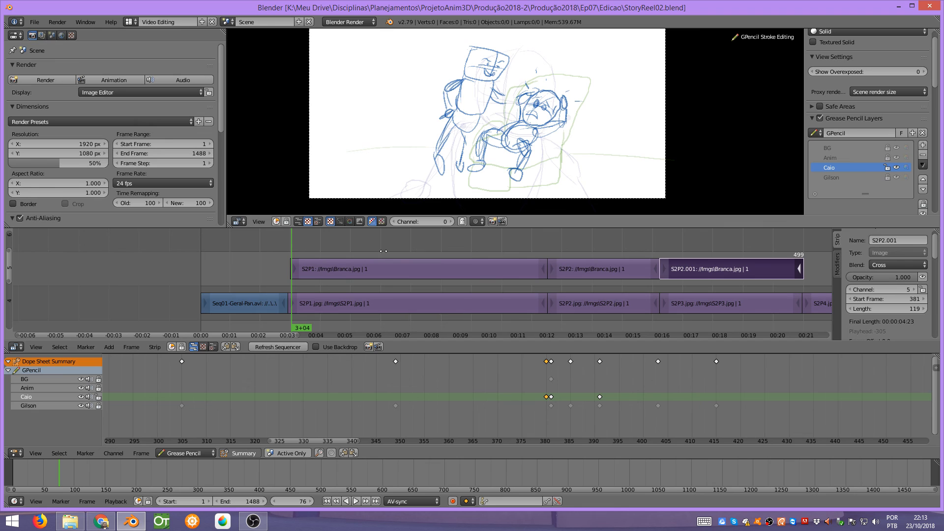
Duplicate the white S2P2.001 strip above S2P4.jpg and extend the copy's end to frame 619, matching that panel.
middle_drag(743, 257, 451, 260)
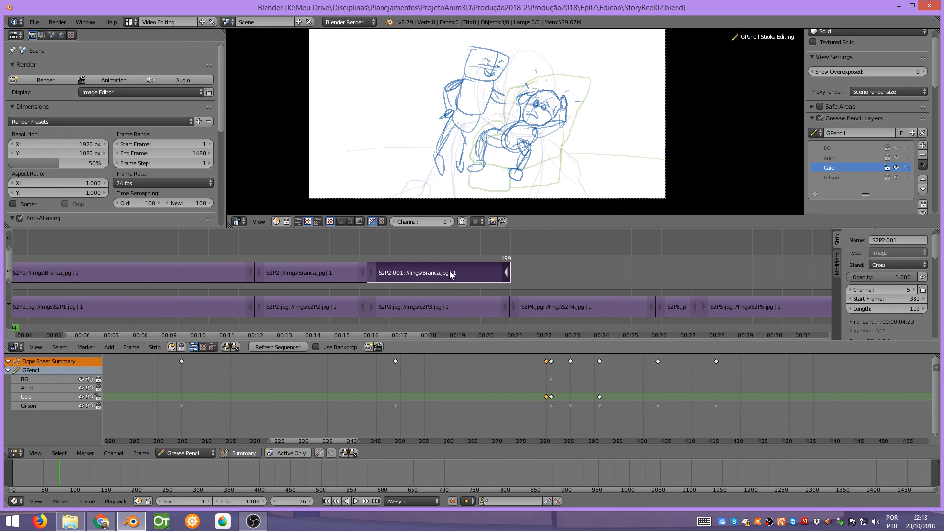
key(shift+d)
click(591, 263)
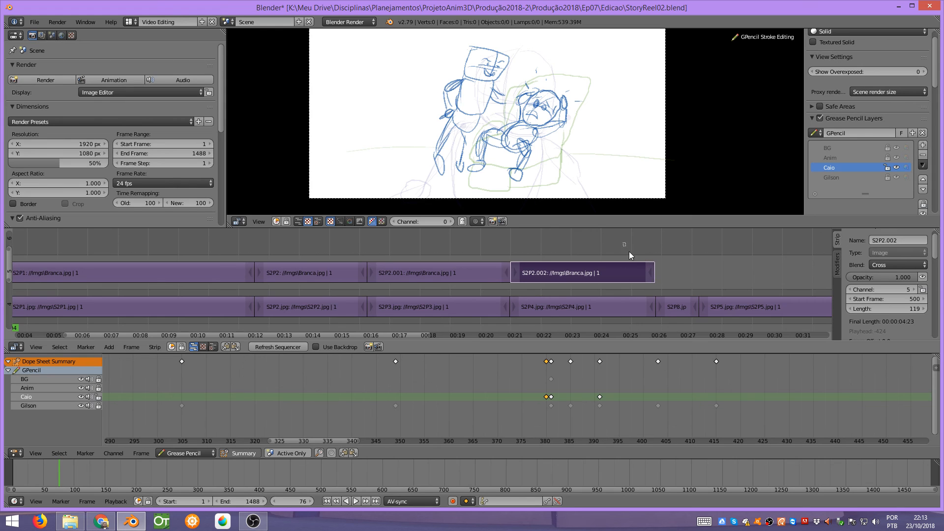
scroll(649, 270, up, 10)
drag(513, 272, 538, 269)
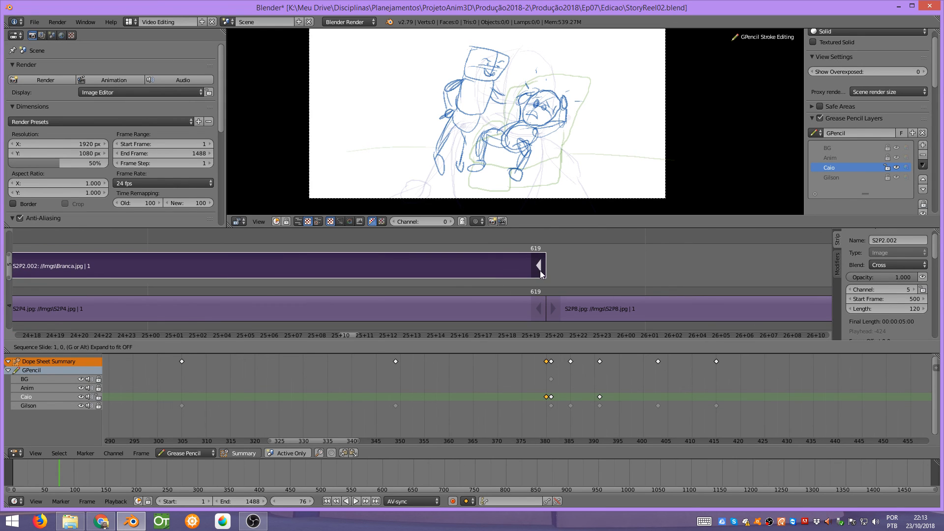
click(540, 270)
Align the cut between the last two white strips with S2P4.jpg, ending the earlier one at frame 498 and starting the copy at 499.
ctrl+middle_drag(424, 290, 396, 306)
middle_drag(273, 286, 459, 267)
ctrl+middle_drag(415, 290, 406, 273)
key(shift+b)
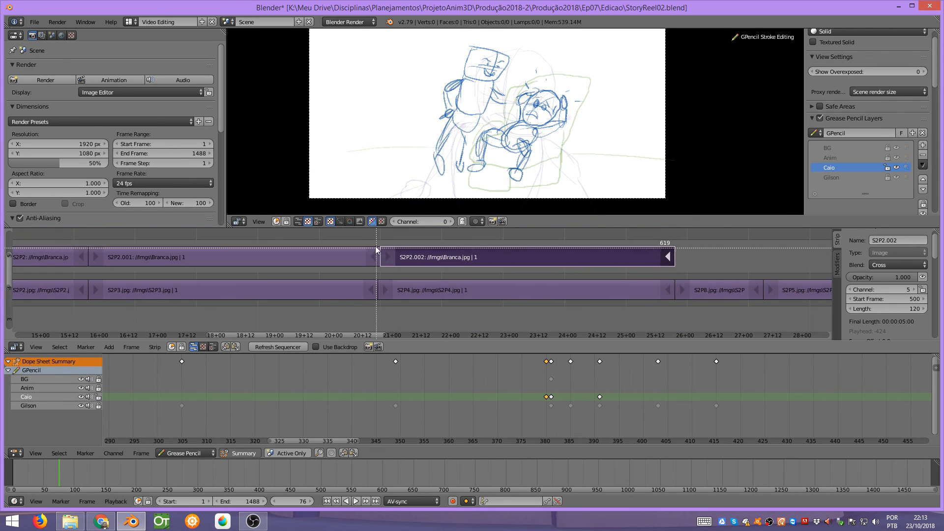
drag(372, 242, 402, 310)
right_drag(255, 258, 197, 259)
click(197, 259)
right_drag(267, 255, 214, 259)
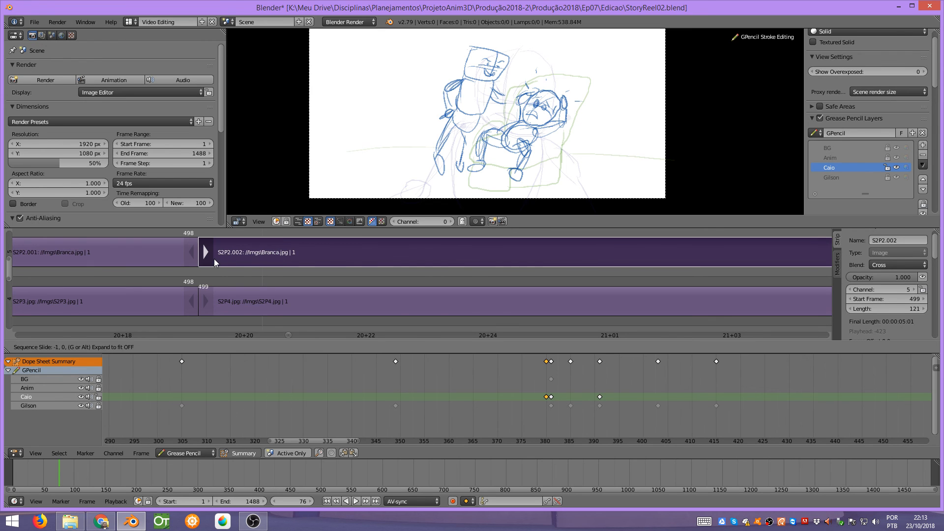
click(214, 258)
ctrl+middle_drag(297, 287, 275, 294)
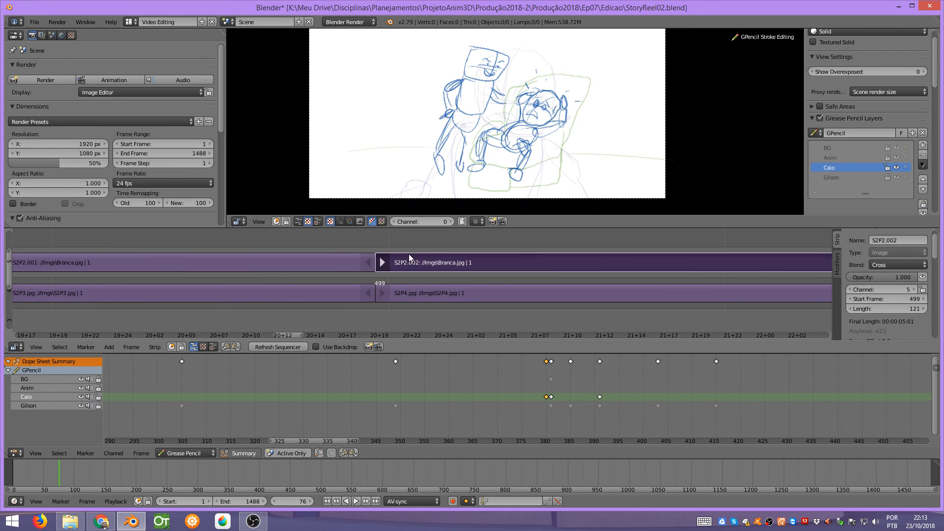
Rename the duplicated white strip above S2P4.jpg as S2P4.
click(428, 262)
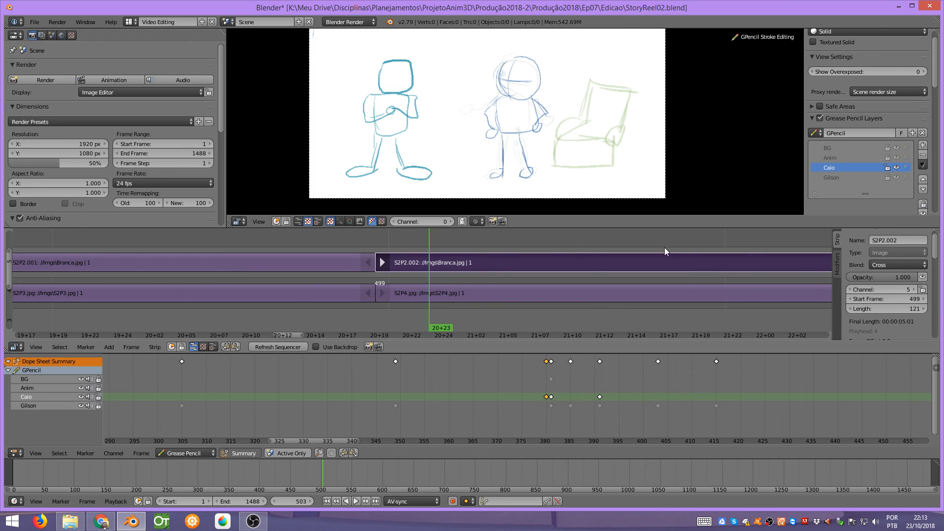
click(885, 240)
text(S2P4)
key(Return)
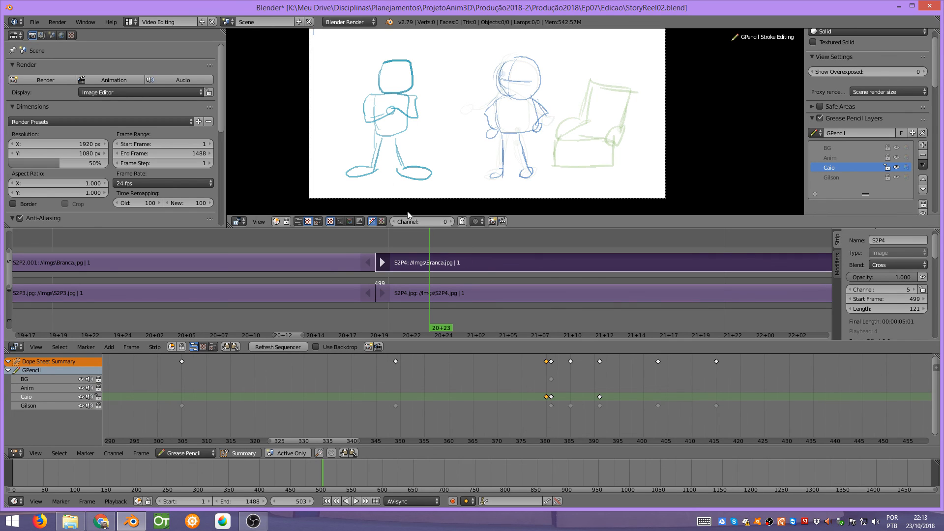
Move the playhead to frame 499, the first frame of S2P4, and save the file.
click(379, 246)
ctrl+middle_drag(401, 259, 558, 256)
key(ctrl+s)
click(387, 255)
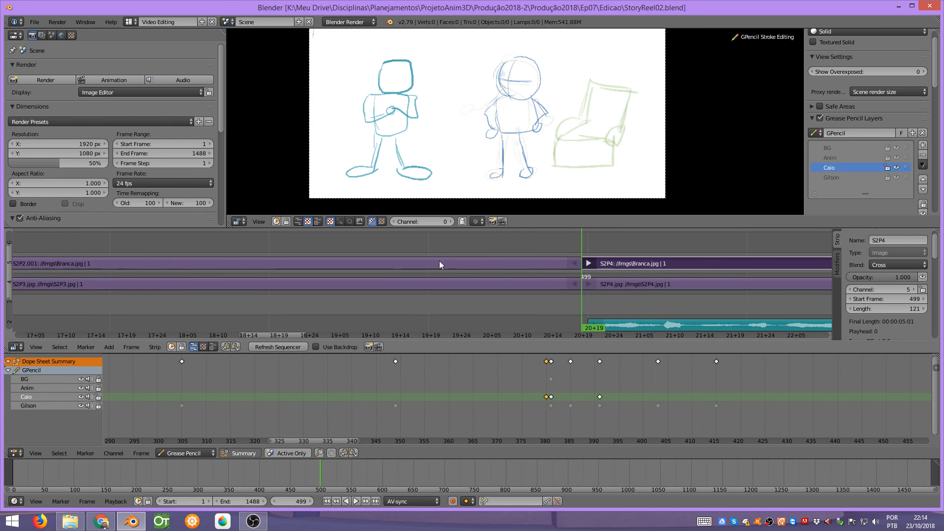
Play back the reel from early in S2P3 through the cut into S2P4.
ctrl+middle_drag(439, 261, 385, 263)
click(358, 256)
key(alt+a)
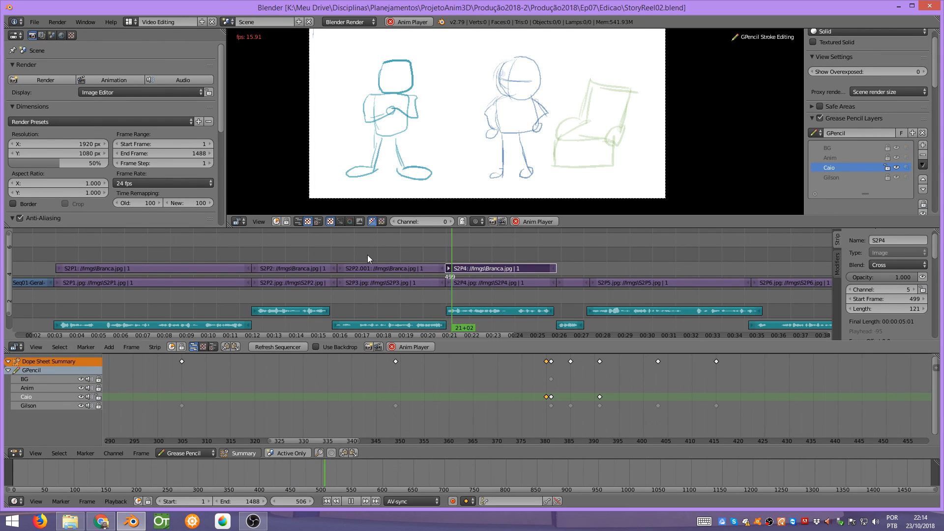
key(Escape)
Replay the reel from within S2P2 and scrub the playhead to frame 467 in S2P3.
click(277, 262)
key(alt+a)
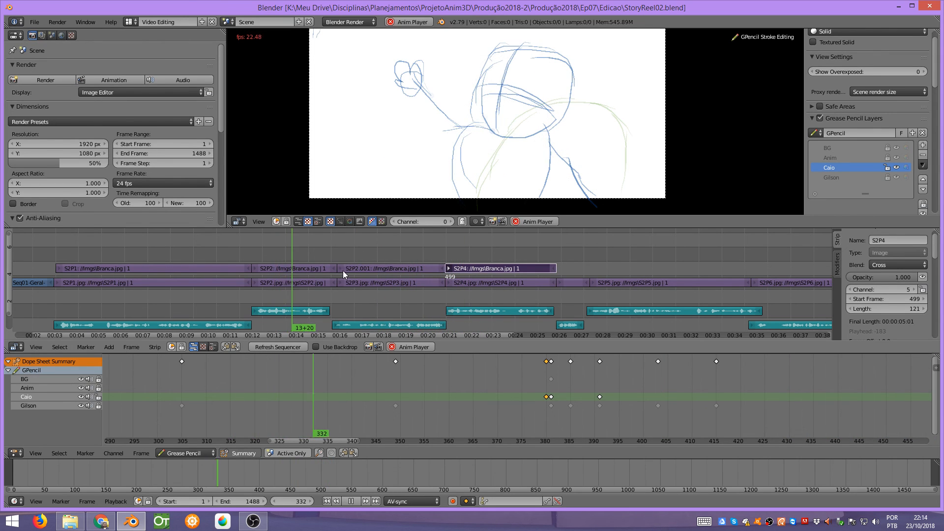
key(Escape)
drag(325, 252, 416, 255)
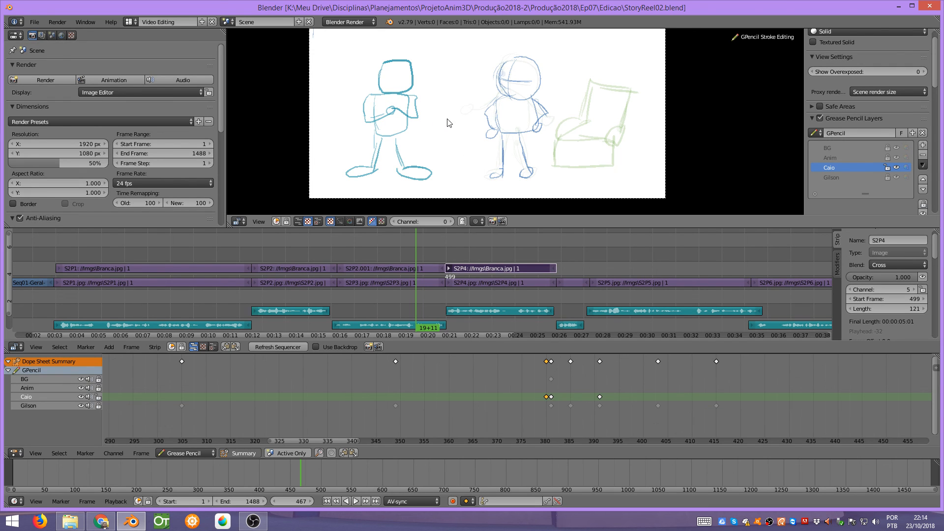
mouse_move(447, 119)
middle_down()
mouse_move(440, 133)
mouse_move(459, 121)
middle_up()
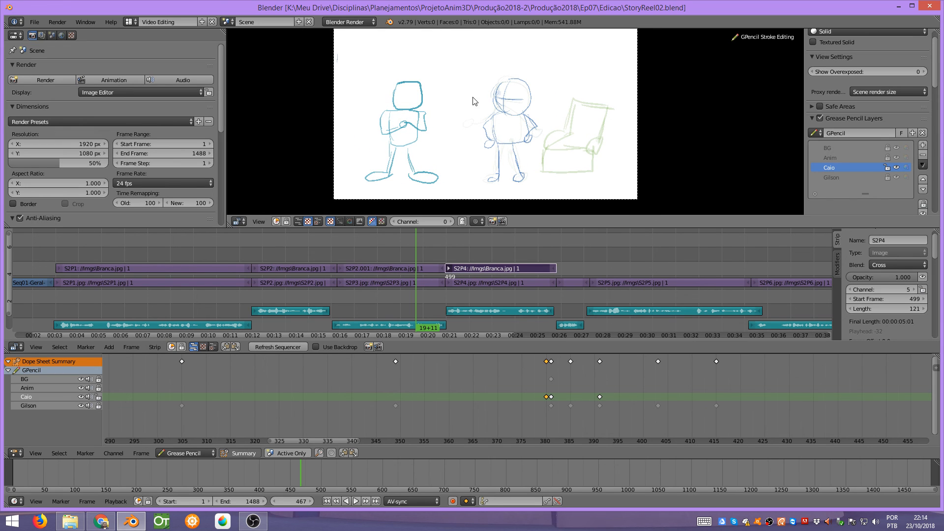